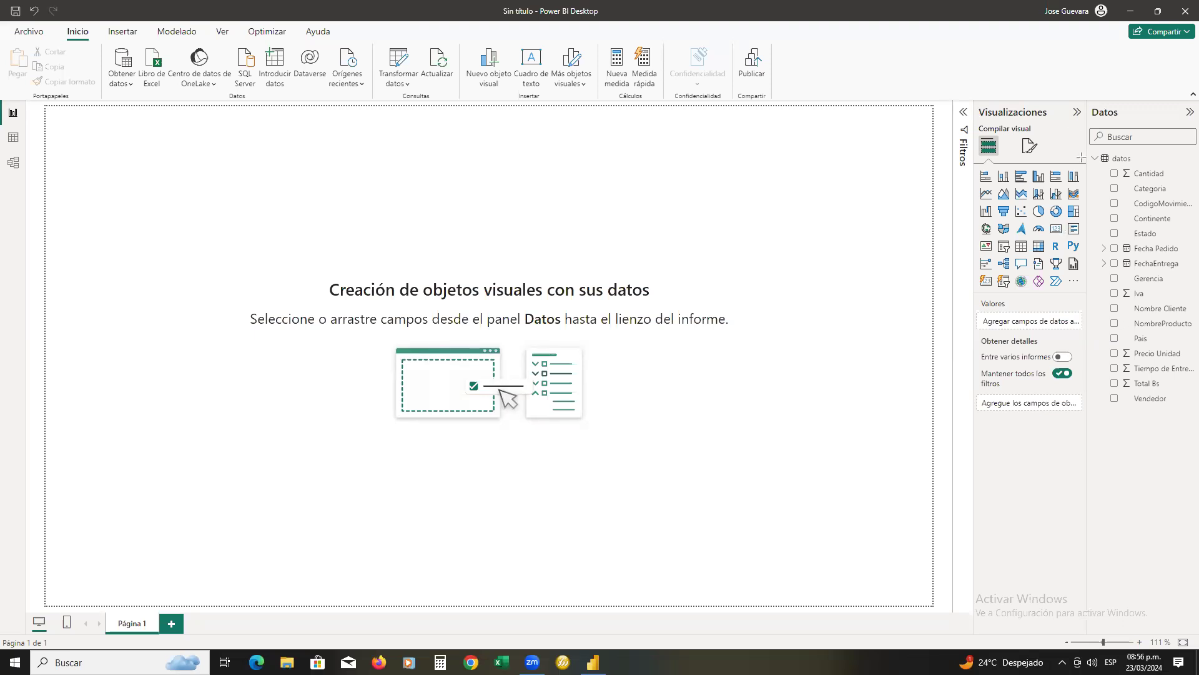
mouse_move(1091, 145)
left_mouse_down()
mouse_move(1141, 165)
mouse_move(1105, 313)
mouse_move(1163, 417)
mouse_move(1189, 413)
left_mouse_up()
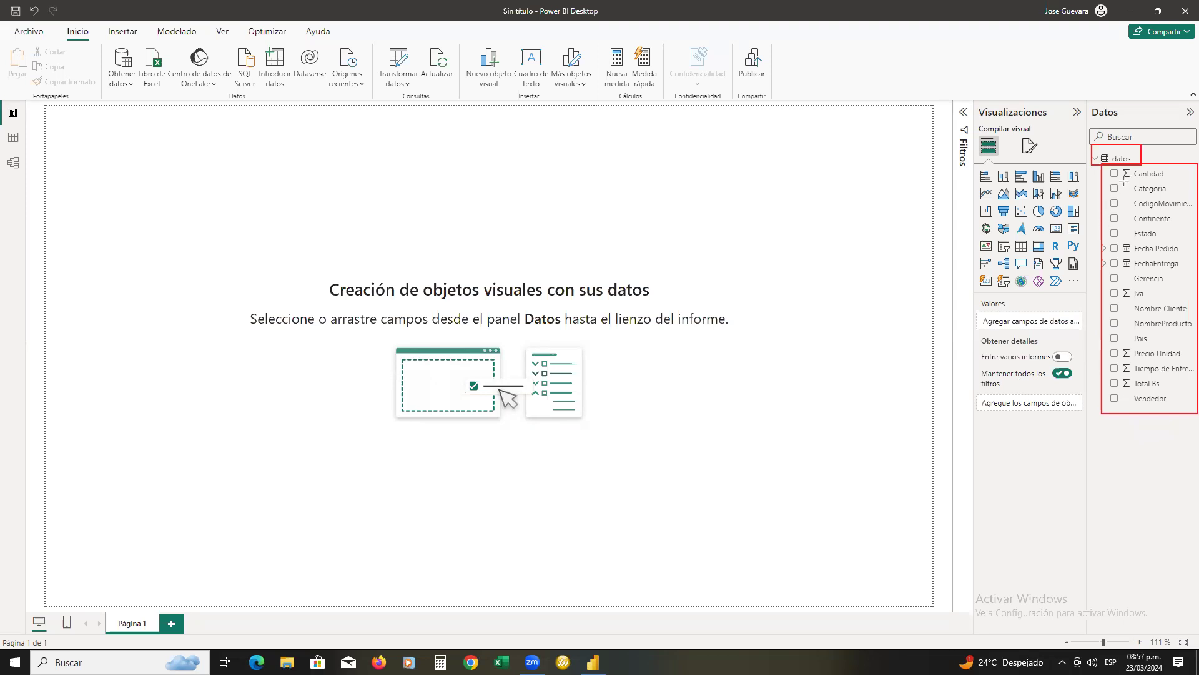
left_click_drag(1120, 166, 1134, 179)
mouse_move(1117, 241)
left_mouse_down()
mouse_move(1137, 267)
mouse_move(1130, 341)
left_mouse_up()
left_click(1097, 165)
left_click(1164, 162)
left_click(1135, 175)
left_click(1118, 260)
left_click(1122, 341)
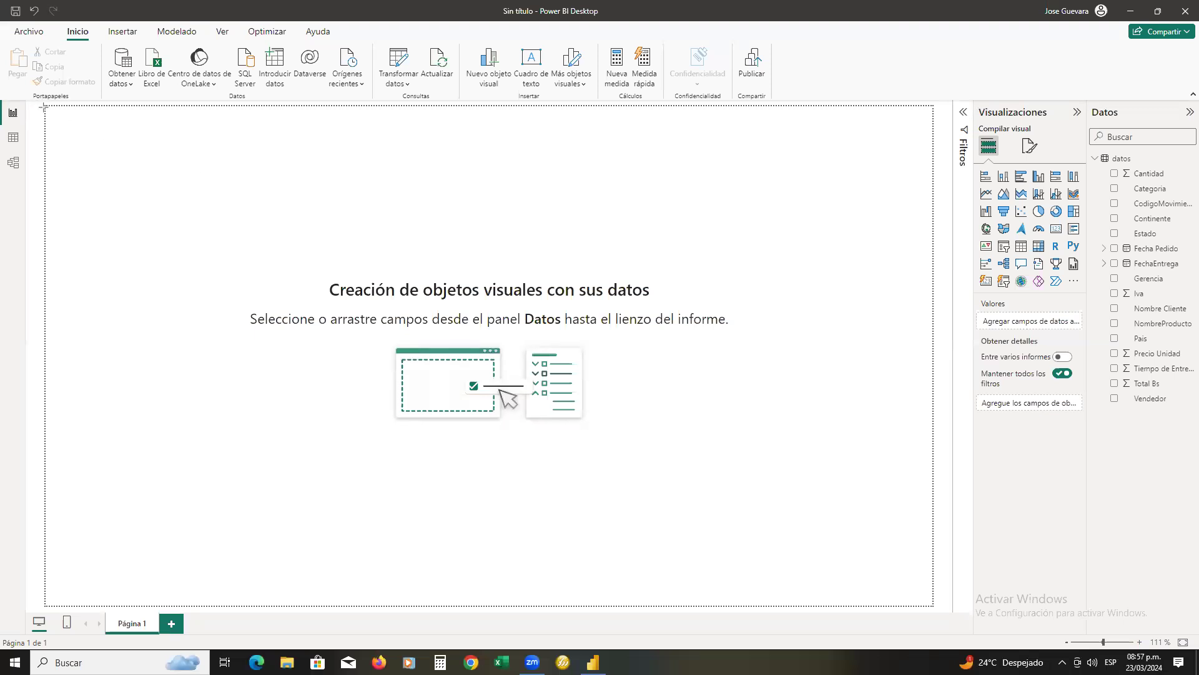
left_click_drag(42, 107, 935, 605)
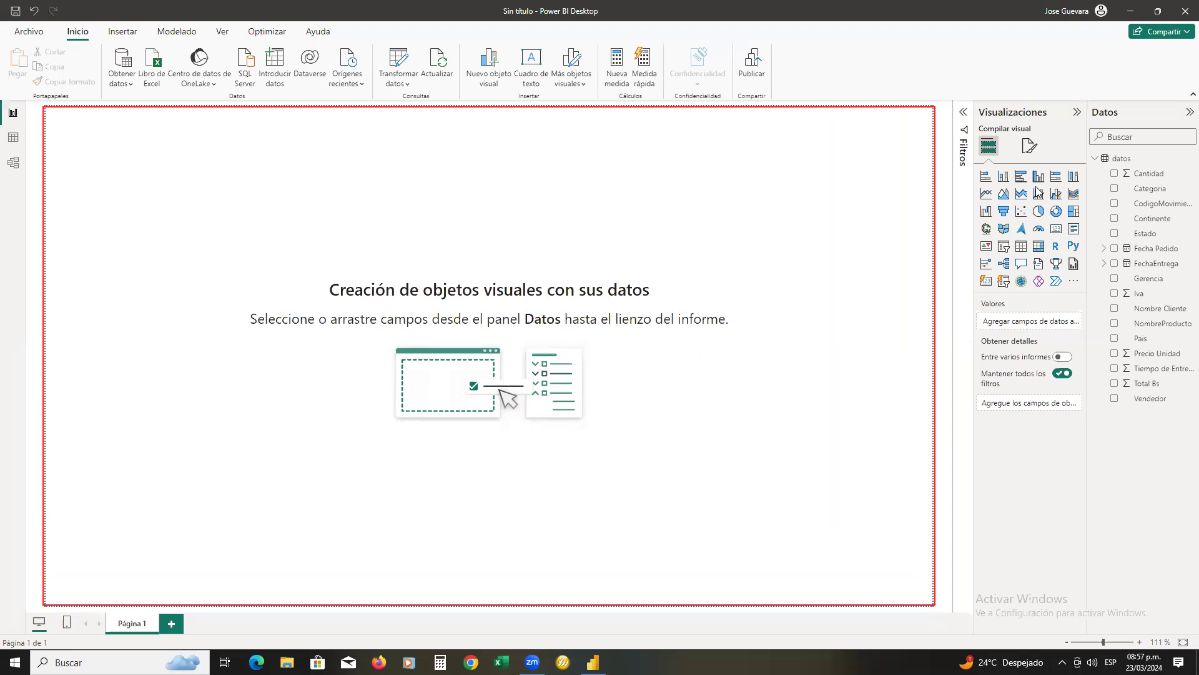
mouse_move(881, 233)
left_mouse_down()
mouse_move(990, 512)
mouse_move(1096, 634)
left_mouse_up()
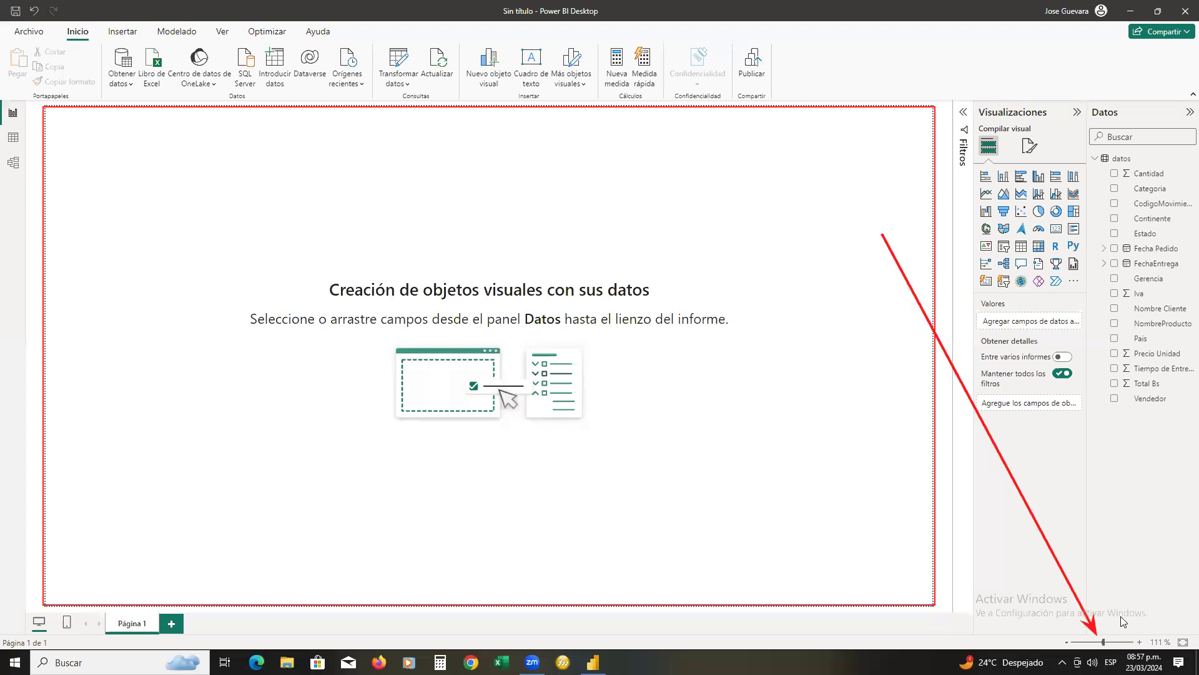
Adjust the report page zoom to 109%
left_click(1098, 643)
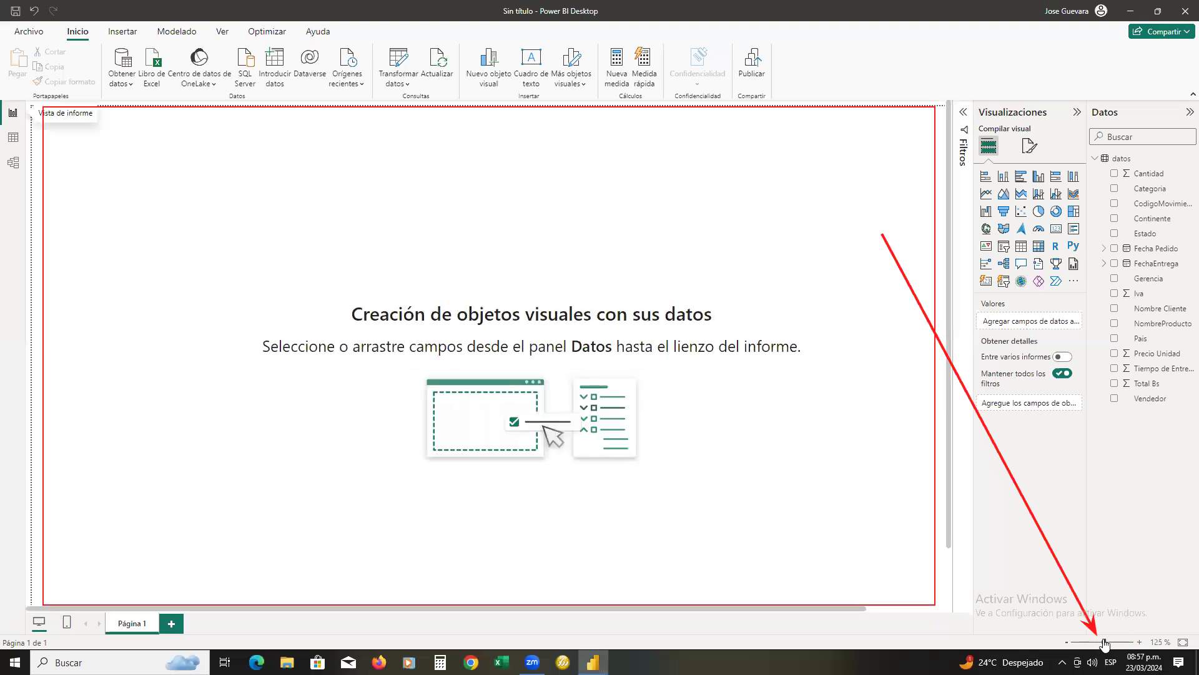
left_click(1097, 644)
left_click(1096, 645)
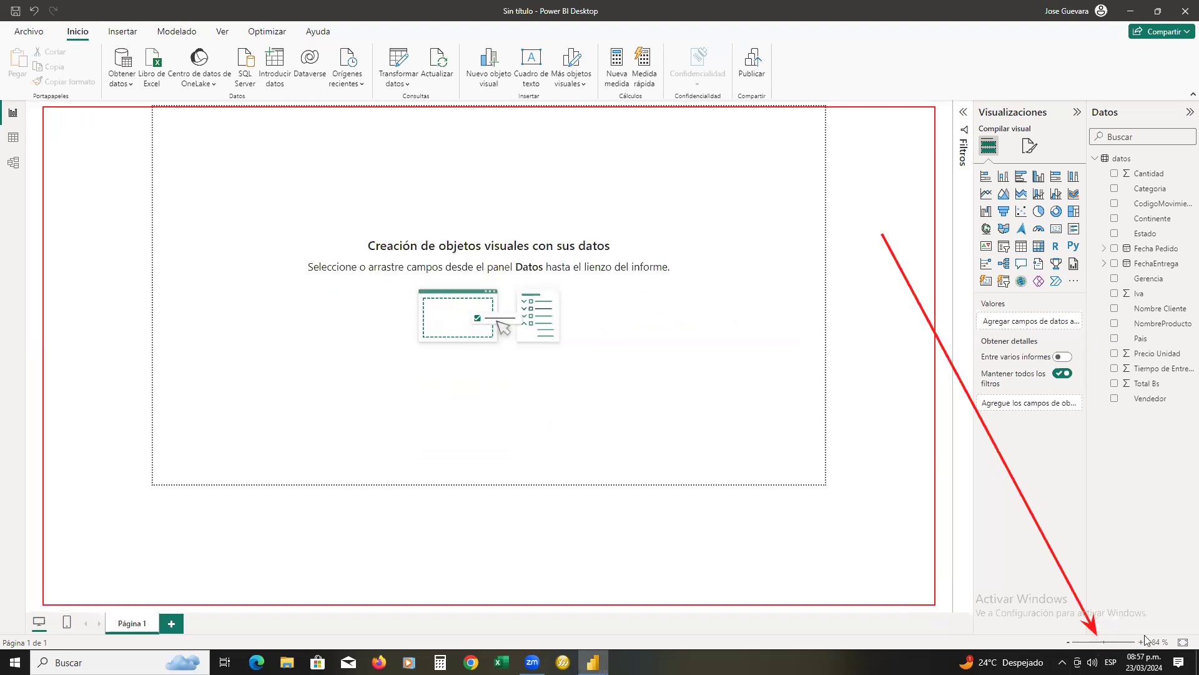
left_click_drag(1096, 644, 1103, 645)
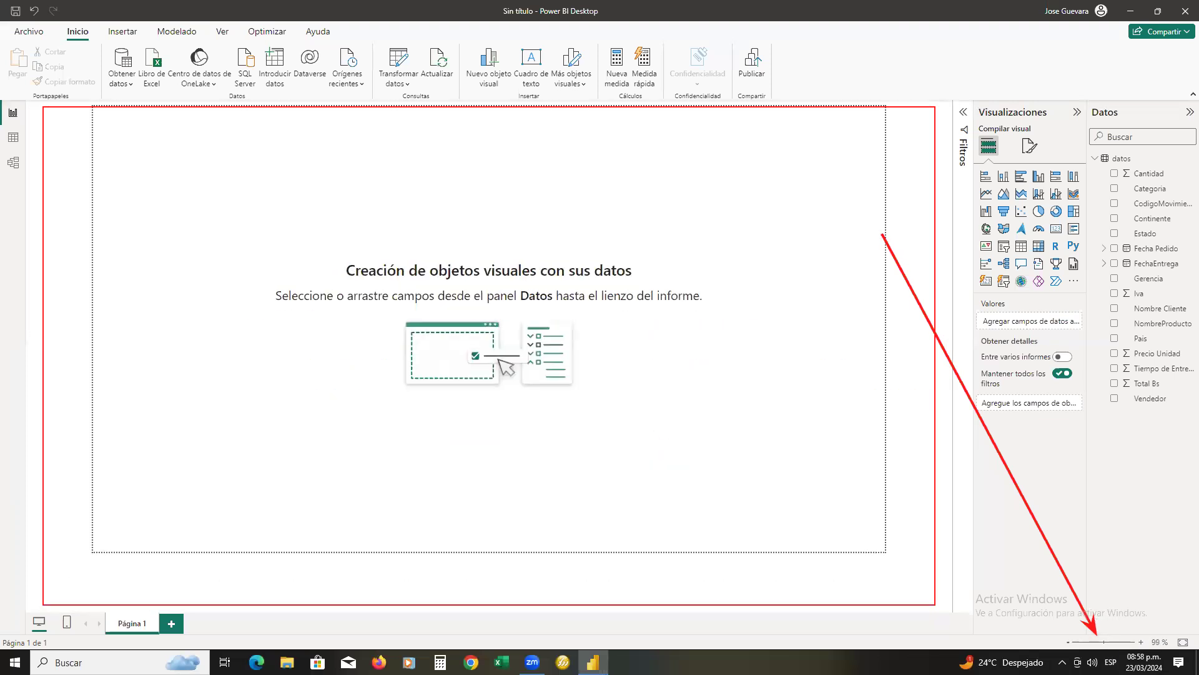
left_click(1106, 642)
left_click(1106, 643)
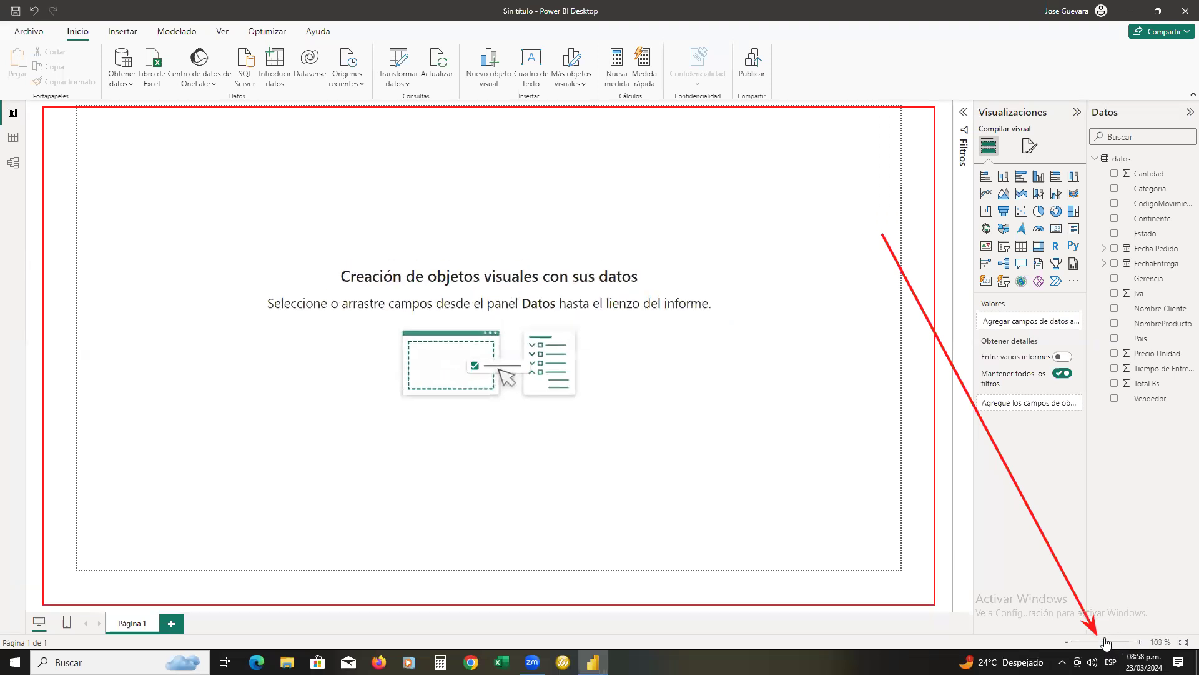
left_click(1106, 642)
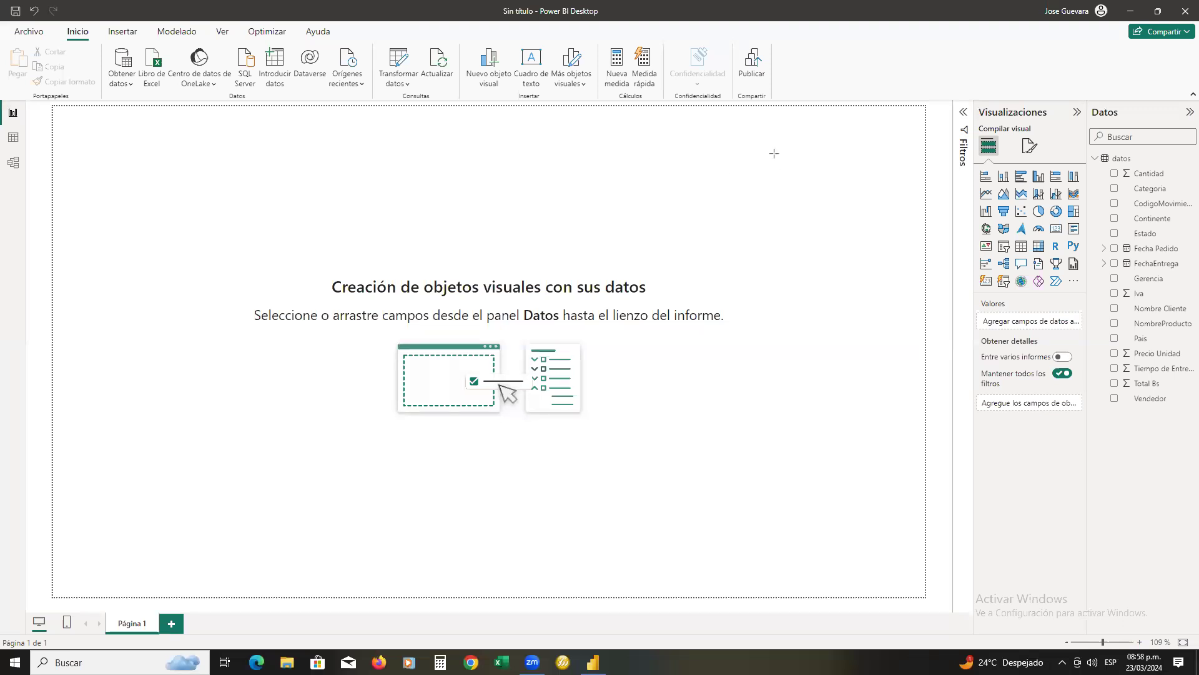
left_click_drag(927, 238, 29, 115)
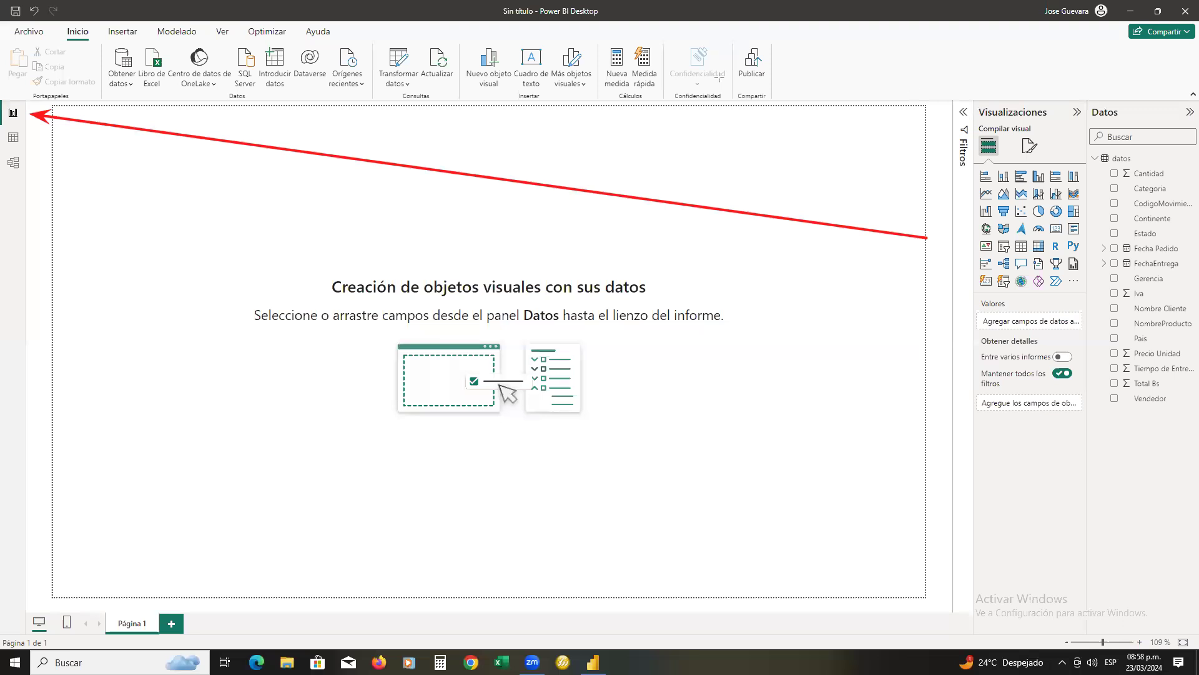
left_click(787, 218)
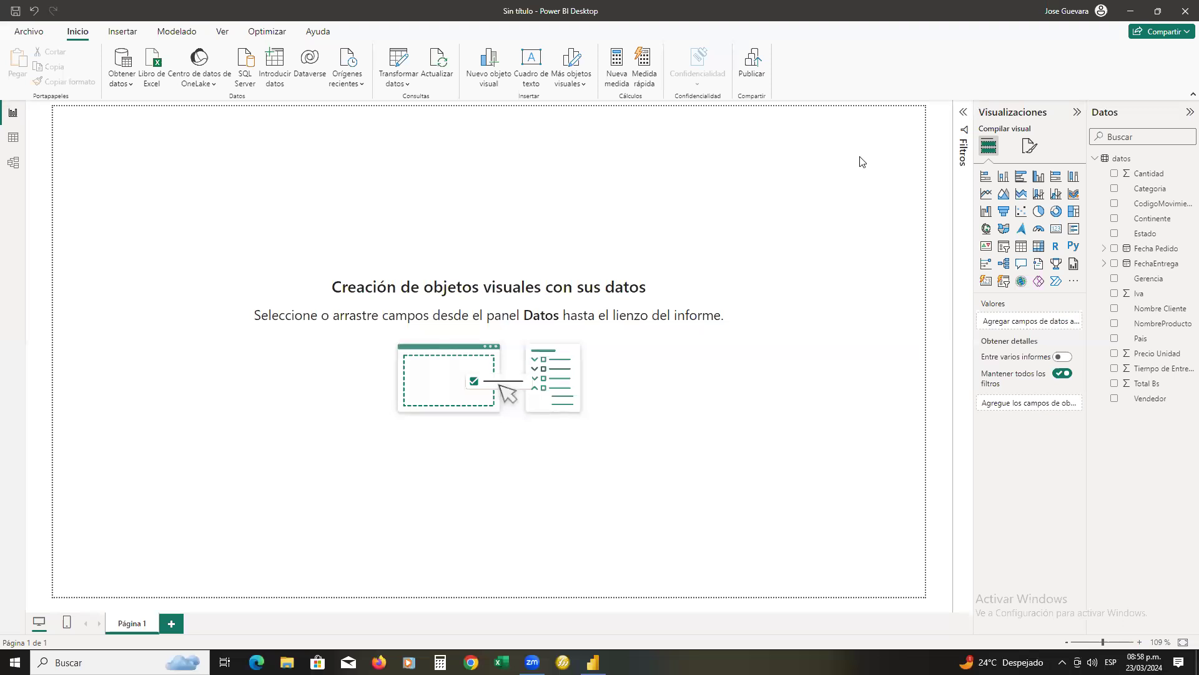
mouse_move(923, 280)
left_mouse_down()
mouse_move(137, 180)
mouse_move(28, 136)
left_mouse_up()
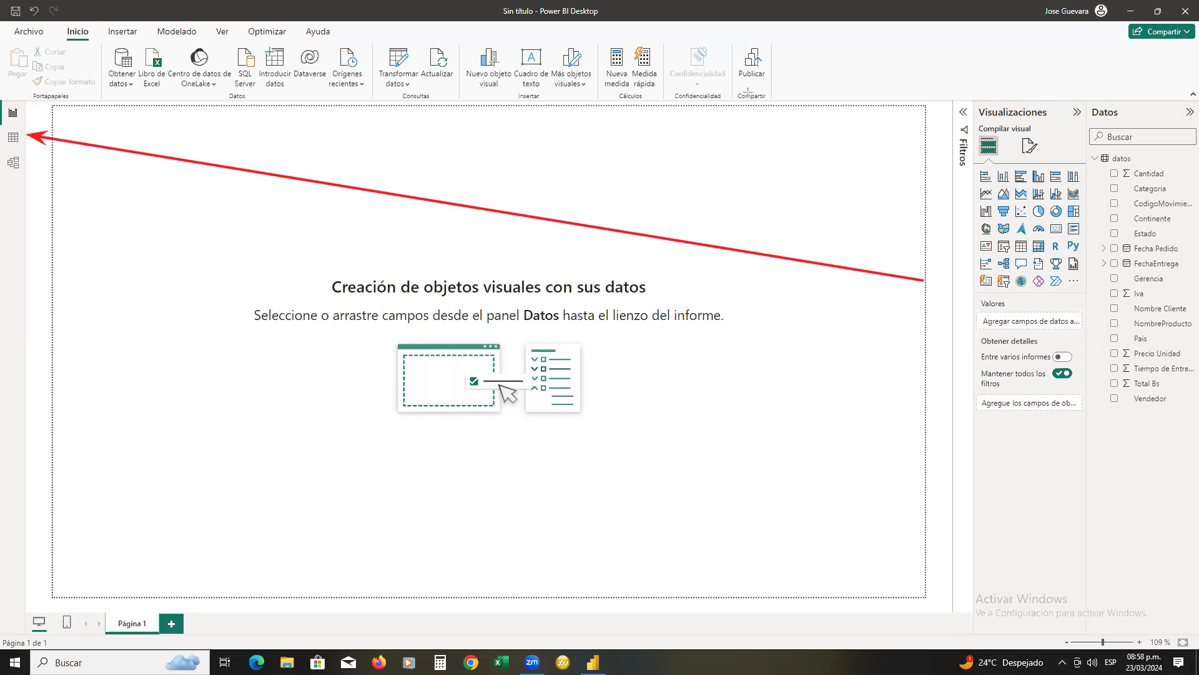
Open the table view and look through the rows of the datos table
left_click(14, 138)
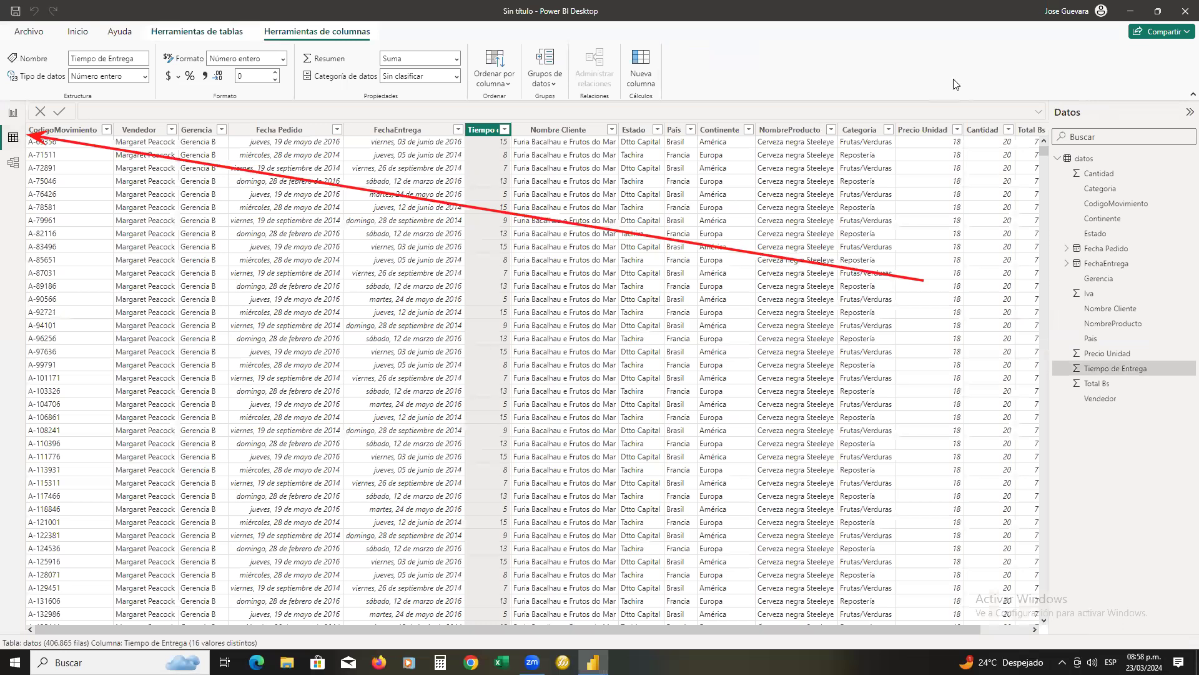
scroll(605, 220, "down", 15)
scroll(606, 224, "down", 3)
scroll(606, 226, "up", 15)
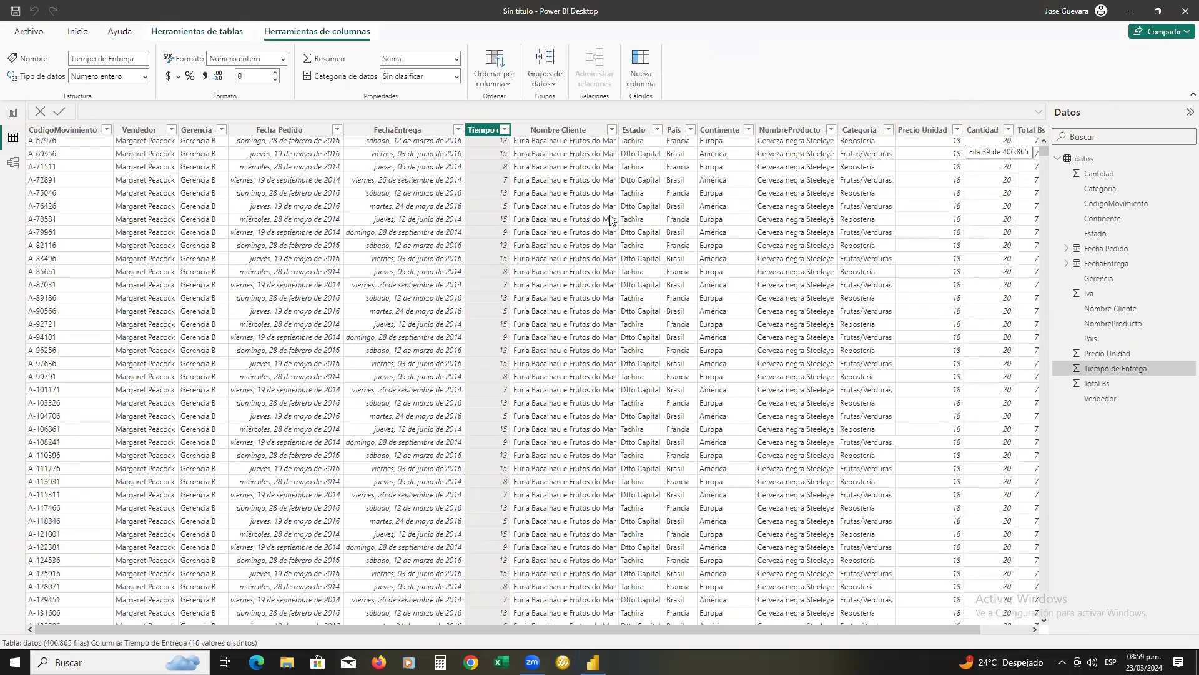
scroll(611, 220, "up", 7)
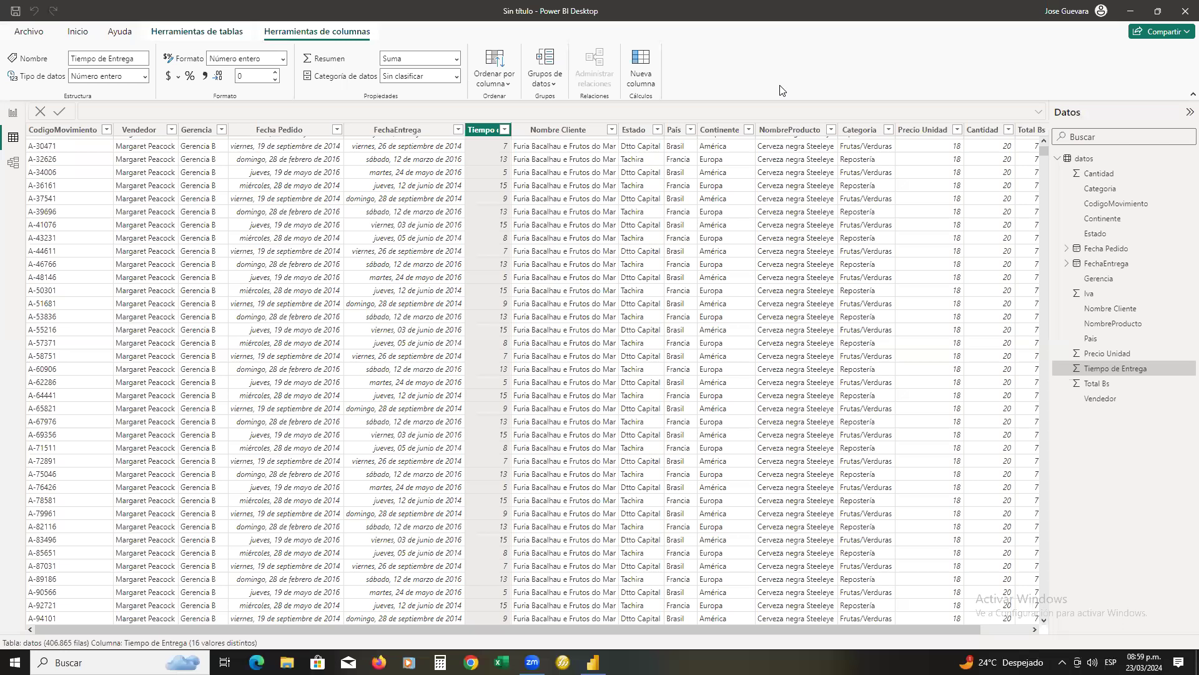
left_click_drag(6, 47, 153, 67)
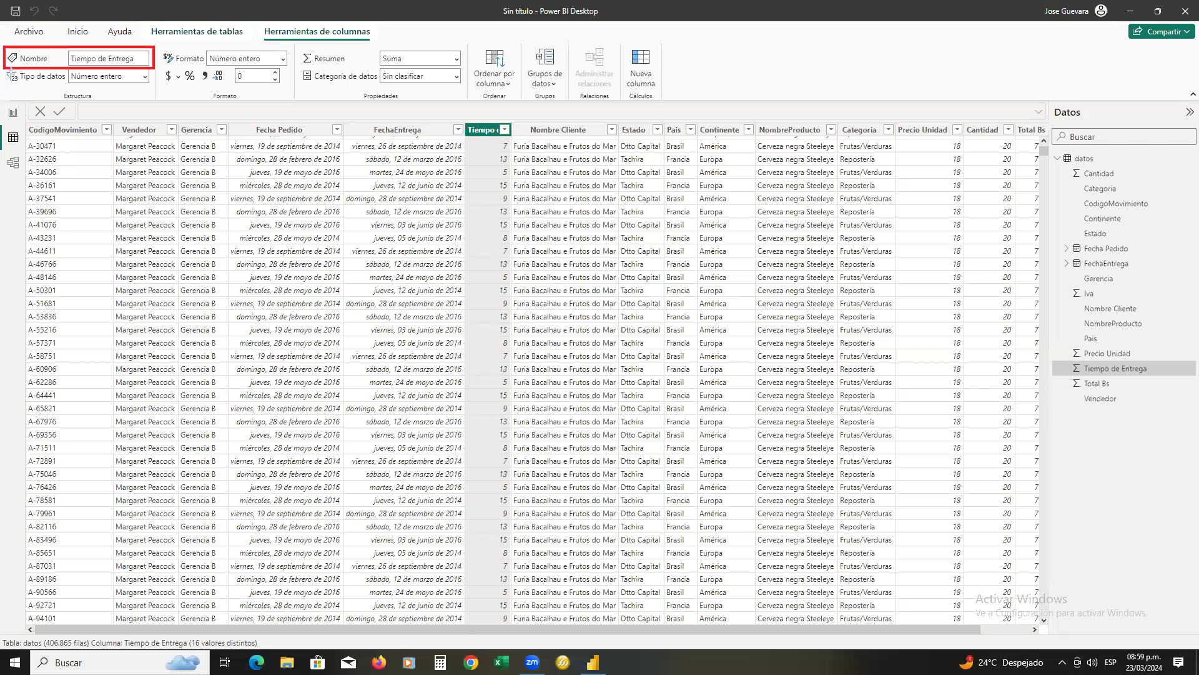
left_click_drag(5, 70, 144, 91)
mouse_move(161, 49)
left_mouse_down()
mouse_move(292, 88)
mouse_move(463, 65)
left_mouse_up()
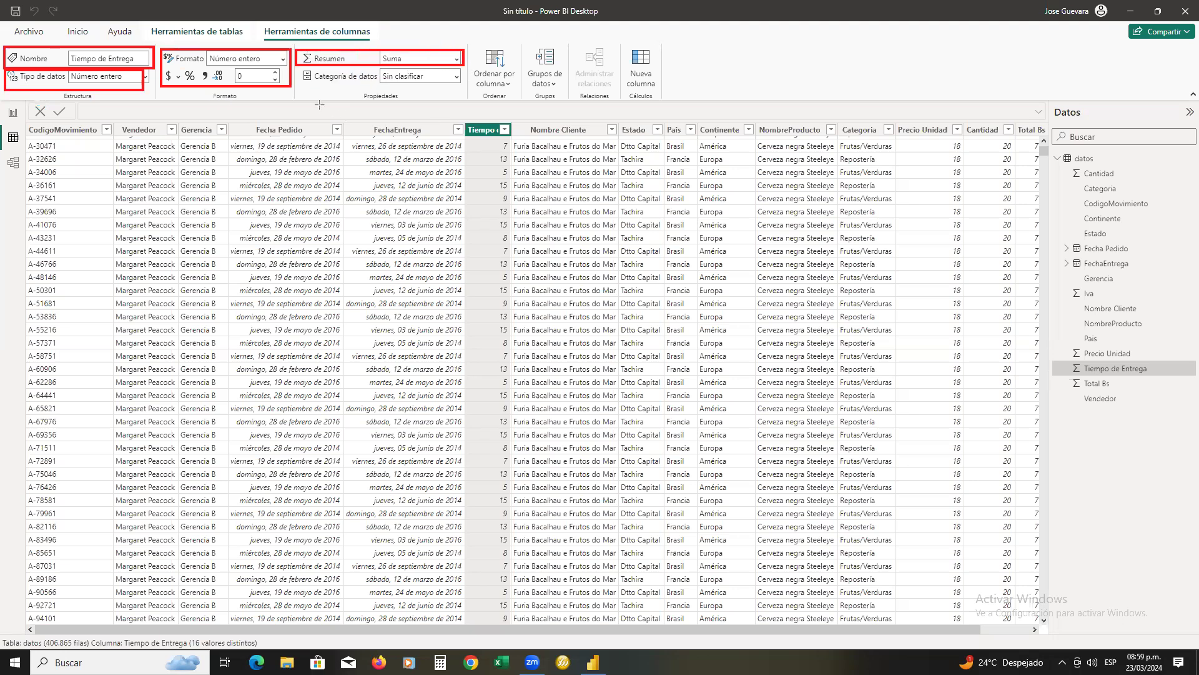
mouse_move(303, 68)
left_mouse_down()
mouse_move(442, 85)
mouse_move(463, 74)
left_mouse_up()
left_click_drag(472, 43, 515, 93)
left_click_drag(526, 42, 567, 95)
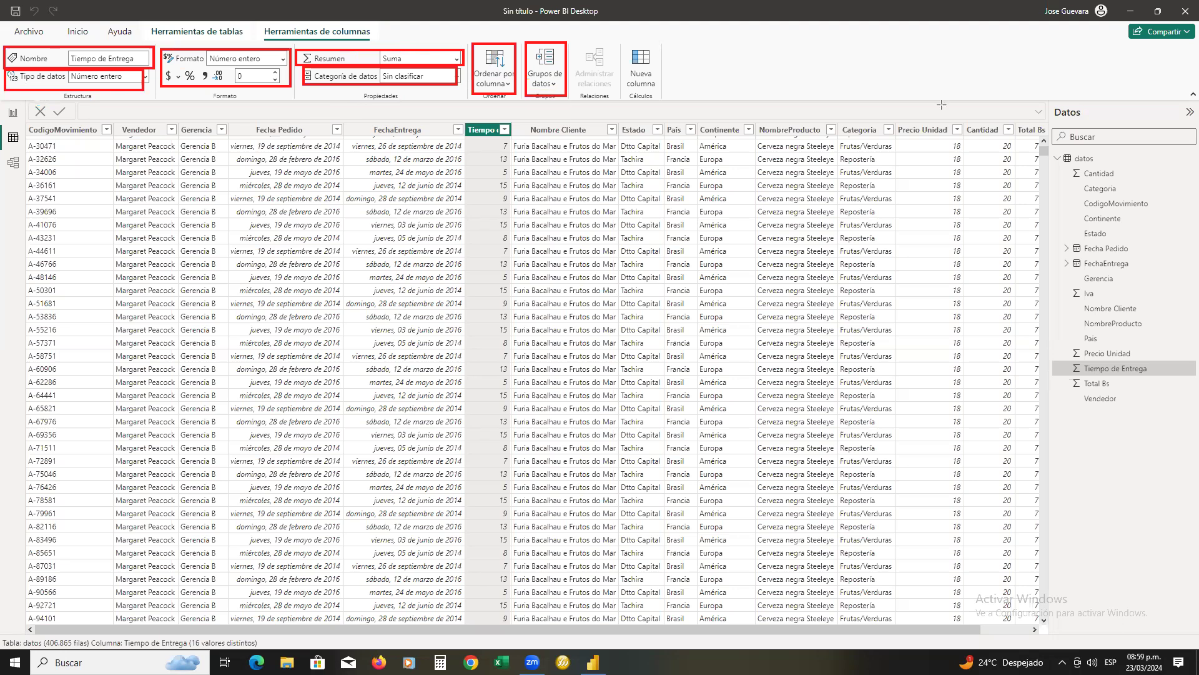
key("Escape")
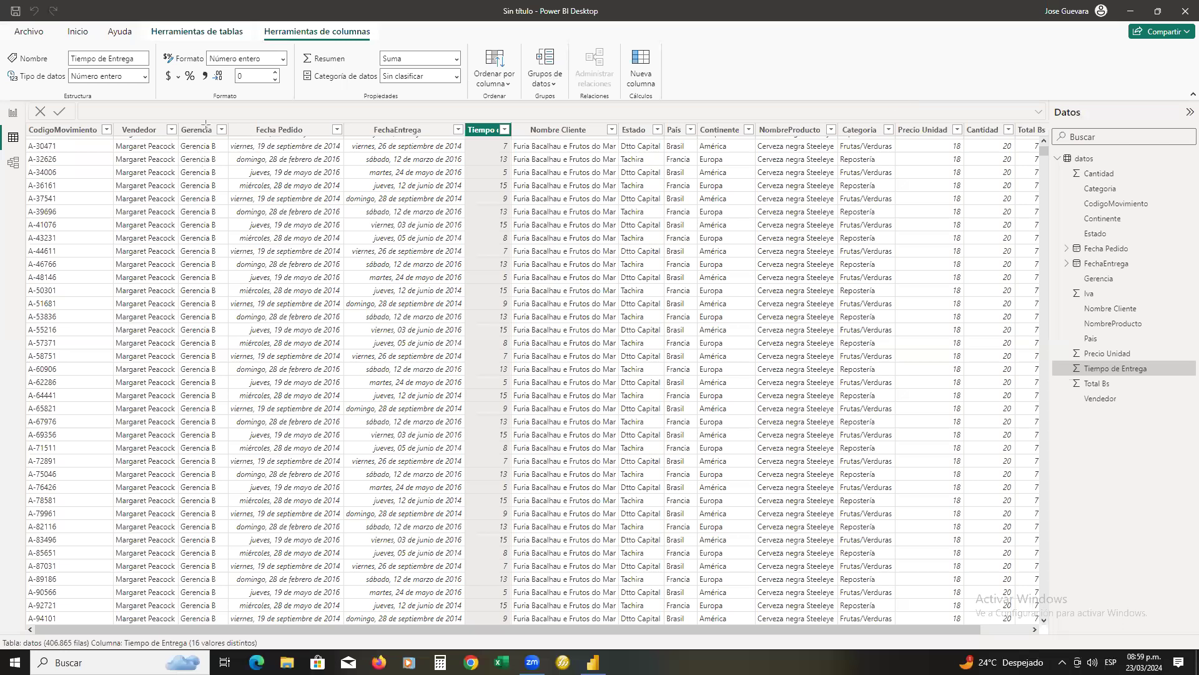
mouse_move(226, 119)
left_mouse_down()
mouse_move(342, 420)
mouse_move(345, 615)
left_mouse_up()
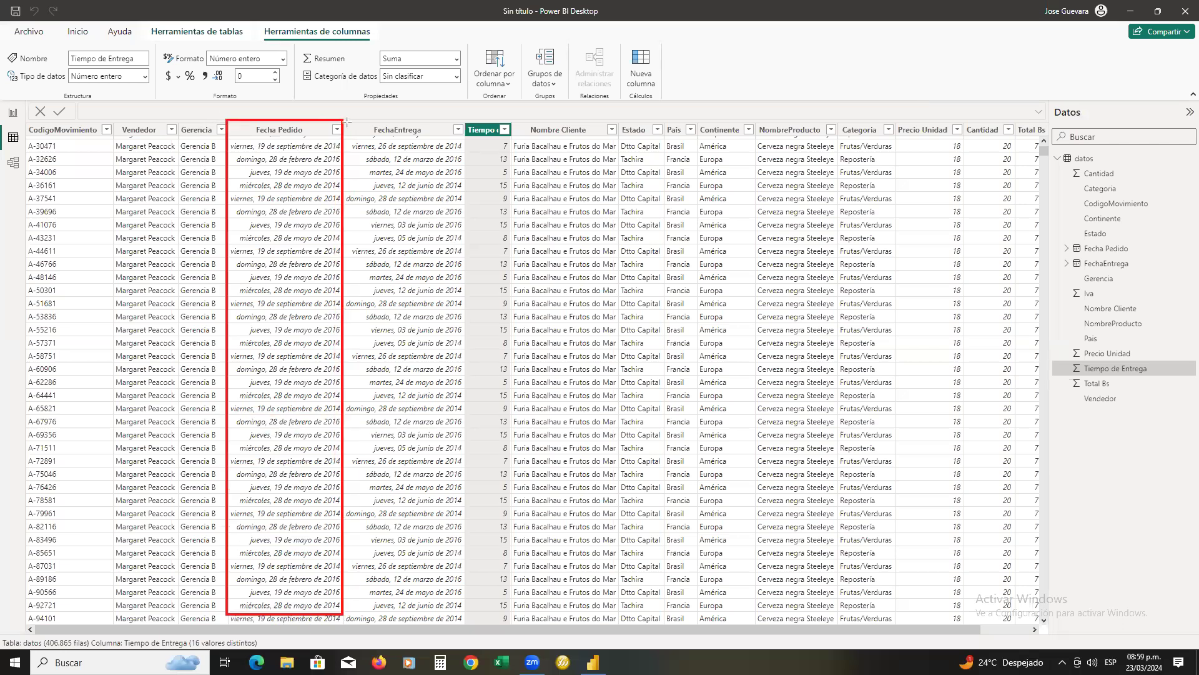
mouse_move(337, 118)
left_mouse_down()
mouse_move(468, 267)
mouse_move(469, 625)
left_mouse_up()
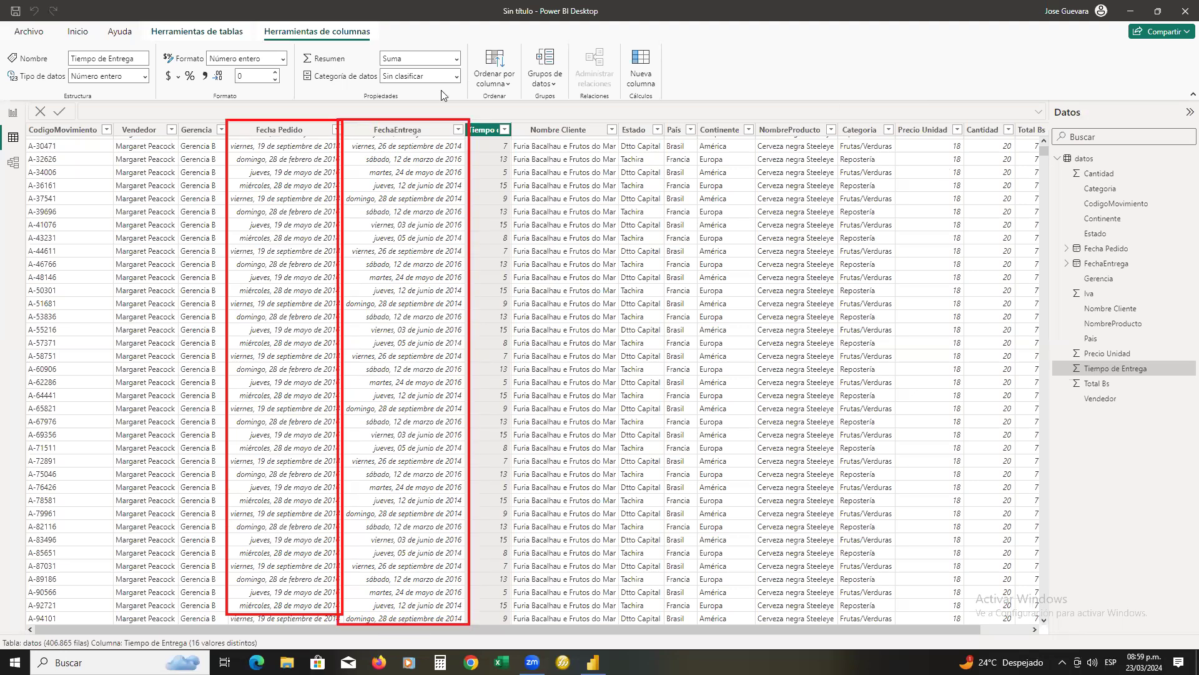
key("Escape")
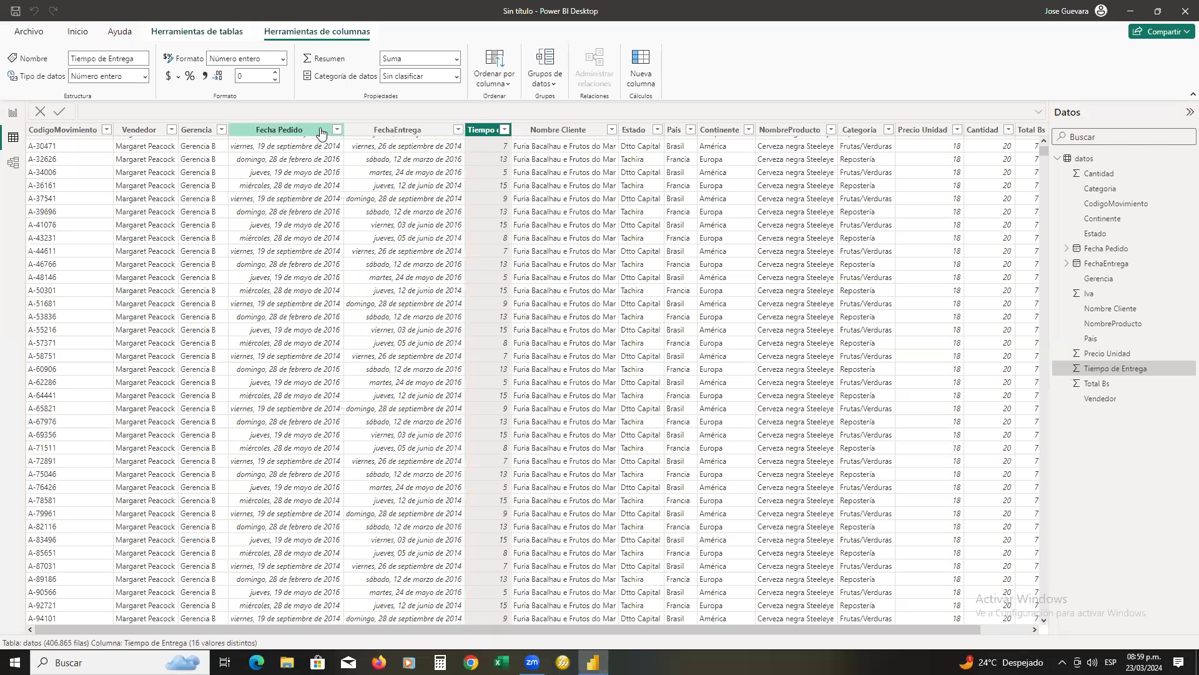
Set the date format of the Fecha Pedido column to 14/03/2001 (dd/mm/yyyy)
left_click(321, 133)
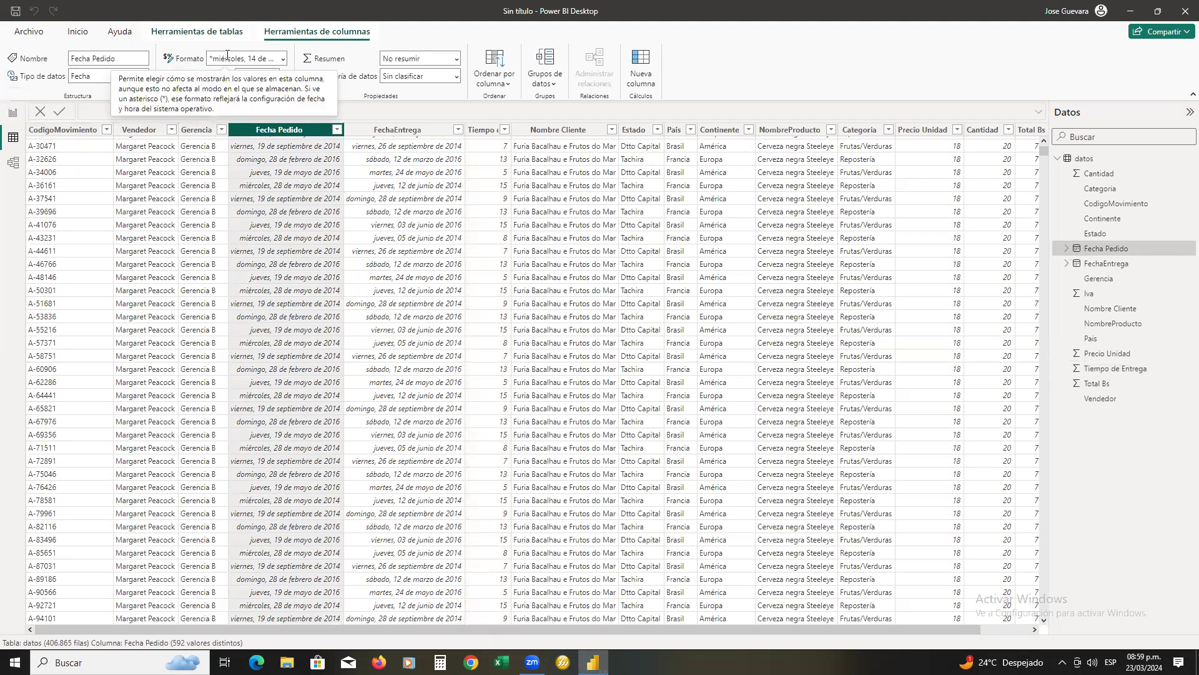
left_click(285, 60)
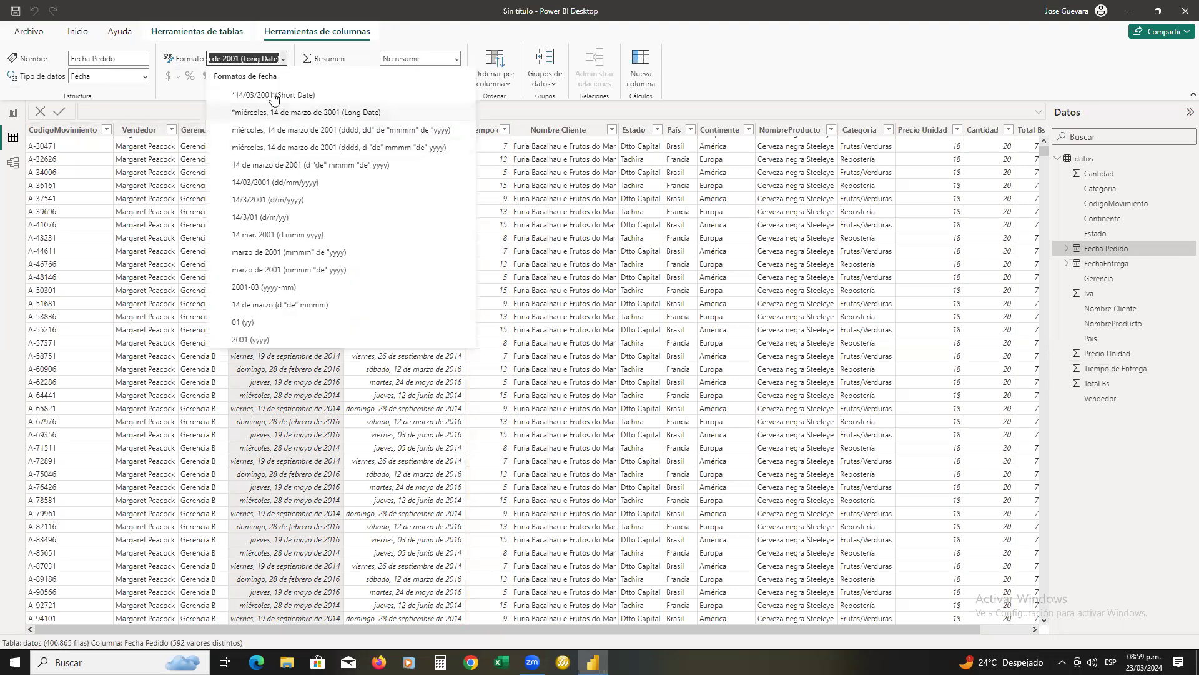
left_click(300, 183)
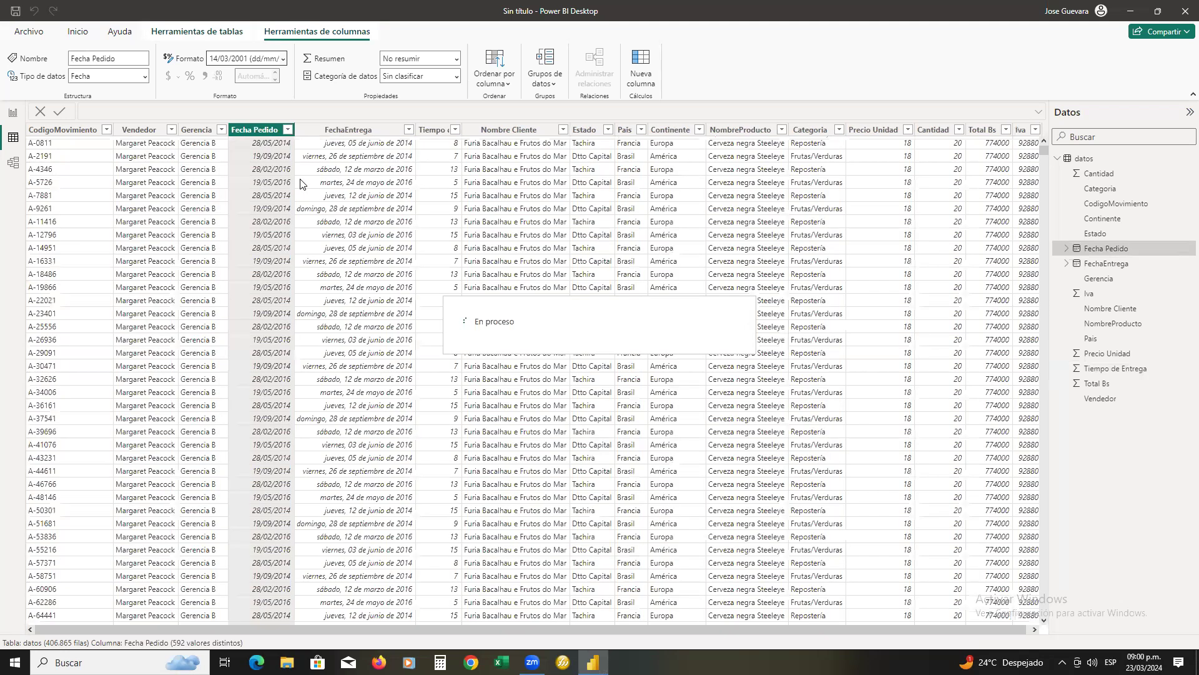
Set the date format of the FechaEntrega column to 14/03/2001 (dd/mm/yyyy)
left_click(360, 136)
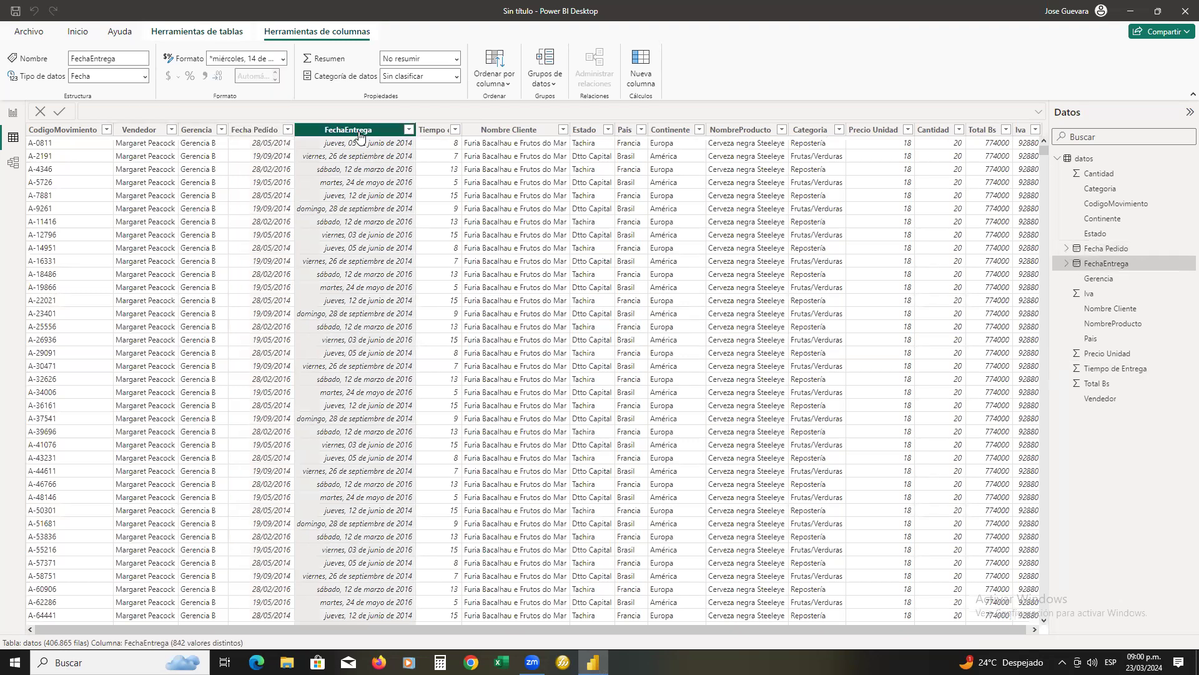
left_click(284, 60)
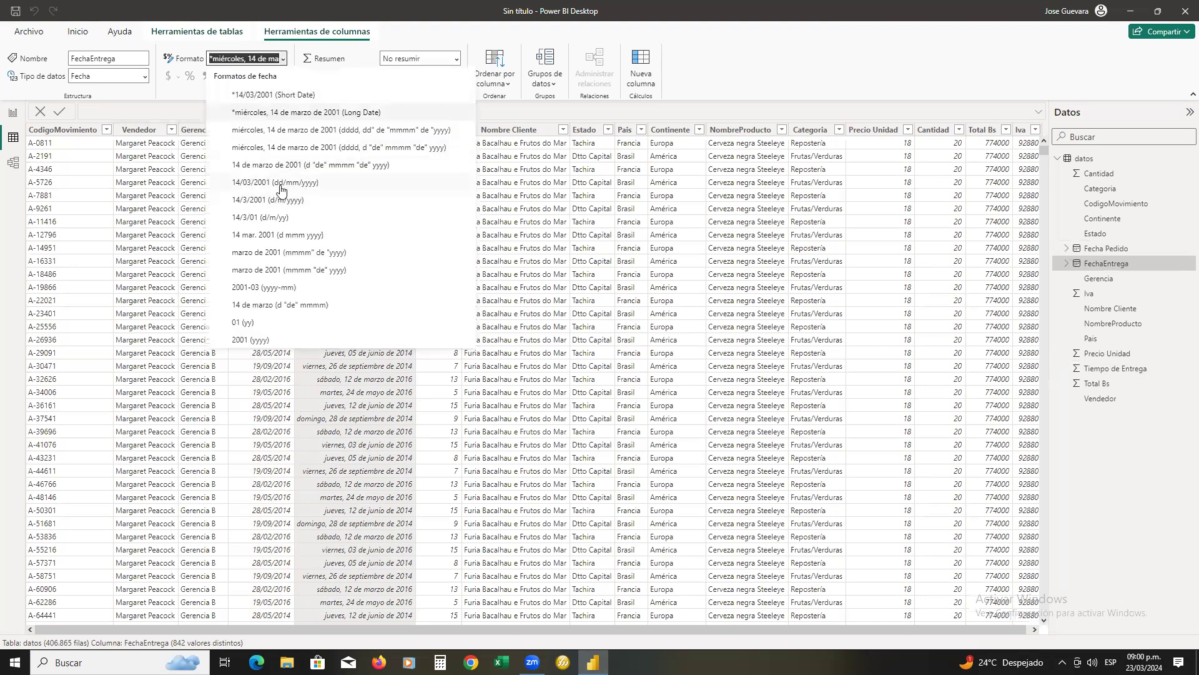
left_click(600, 228)
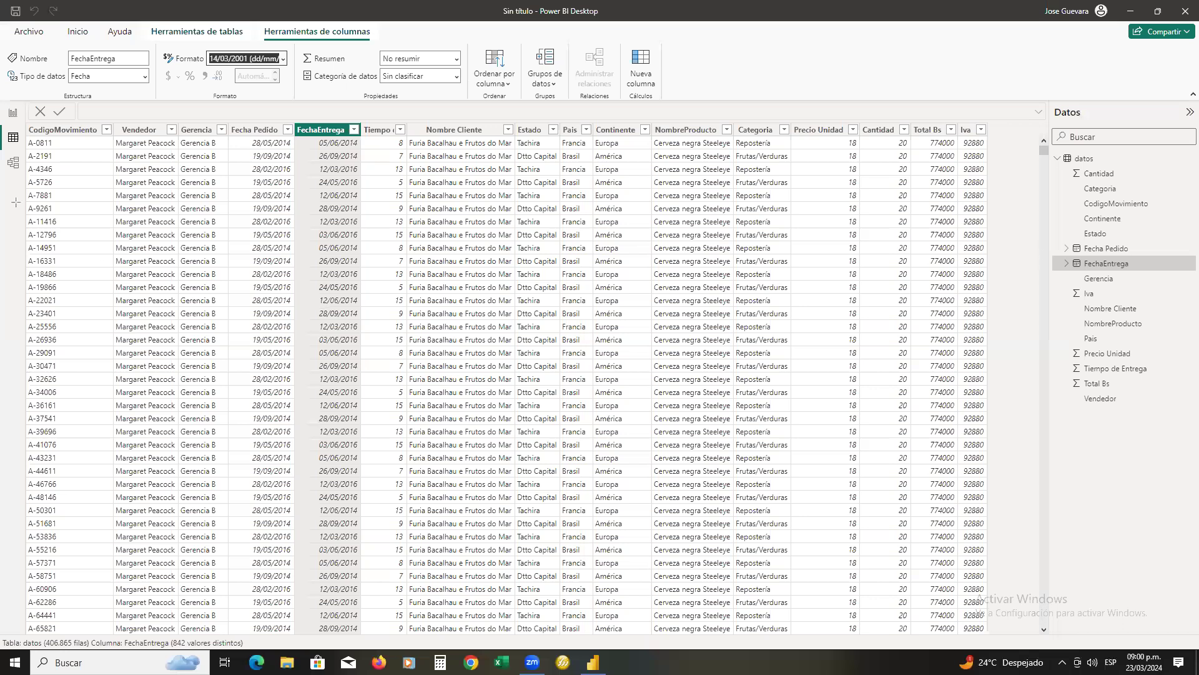
Open the model view and lengthen the datos table card to fit all its fields
left_click_drag(24, 167, 1038, 256)
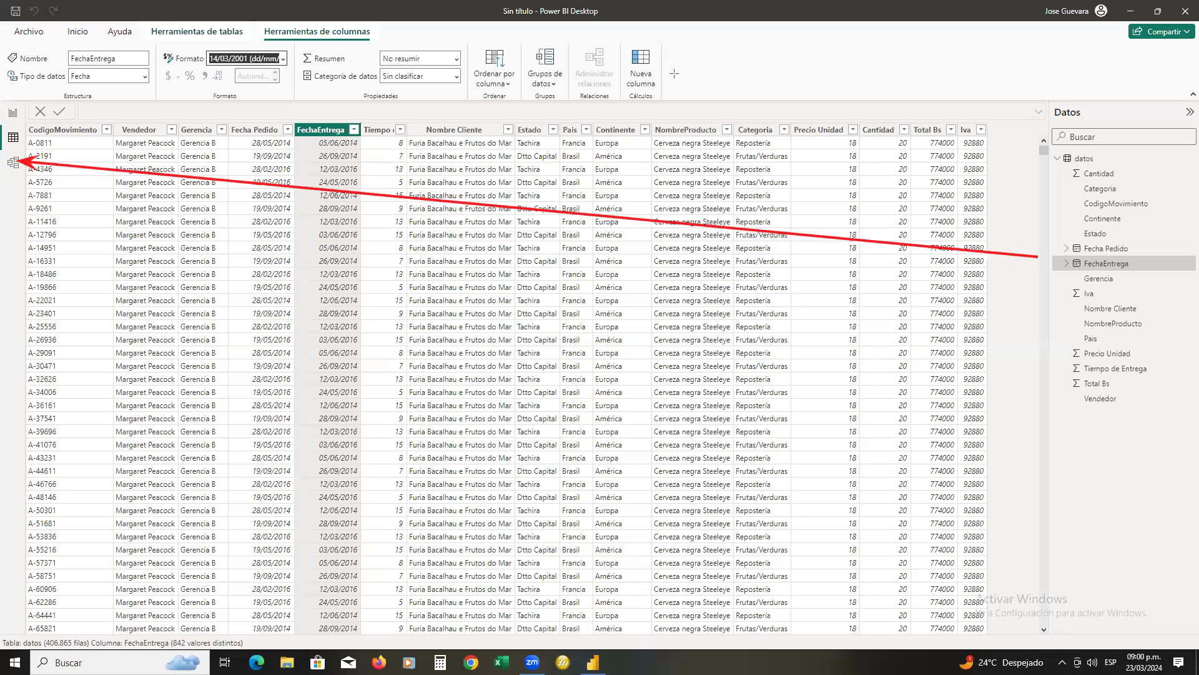
left_click(13, 166)
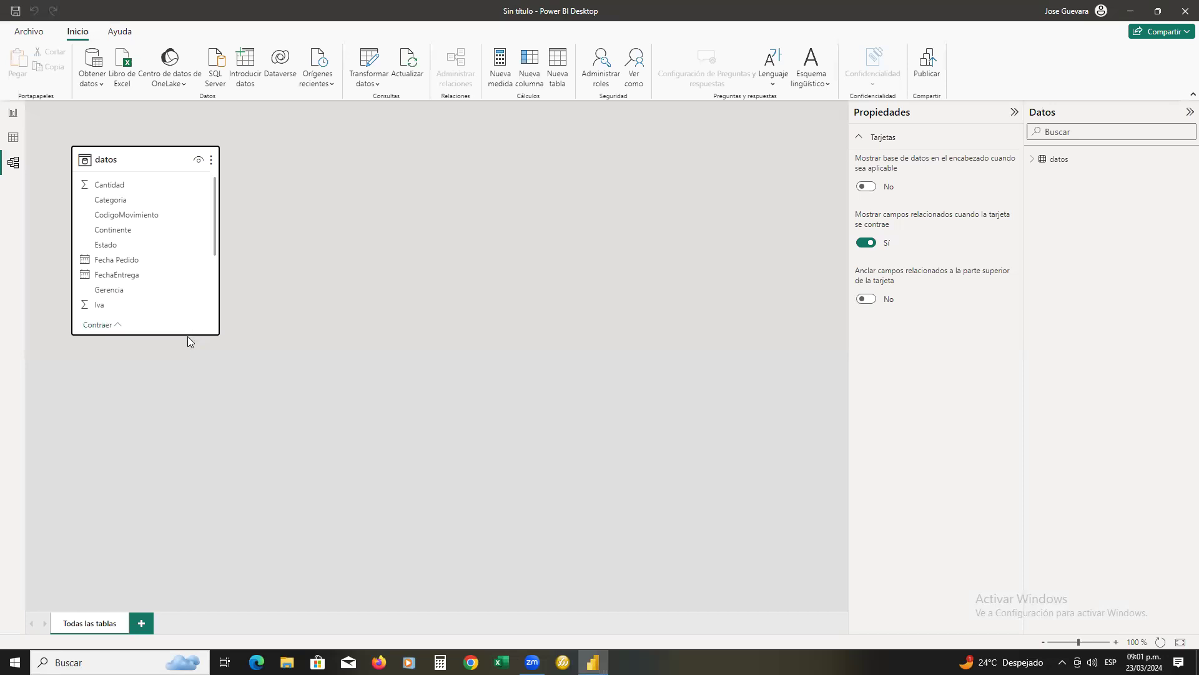
left_click_drag(185, 335, 188, 441)
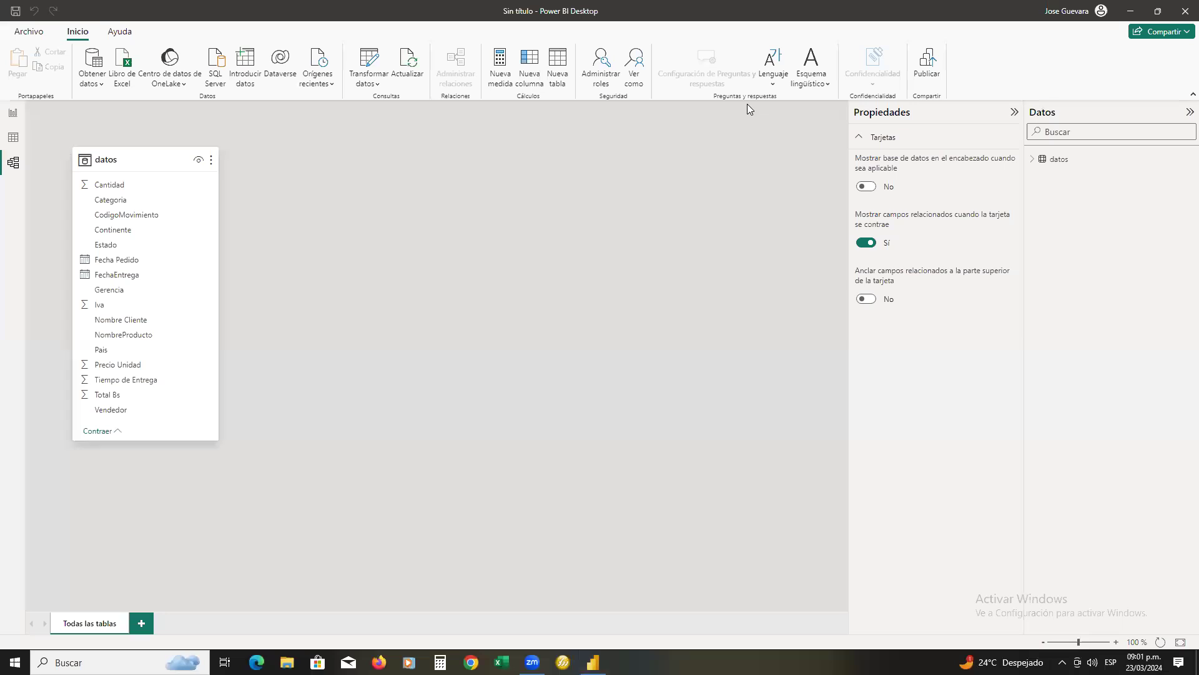
Return to the report view with the blank Página 1 canvas
mouse_move(848, 268)
left_mouse_down()
mouse_move(139, 190)
mouse_move(22, 115)
left_mouse_up()
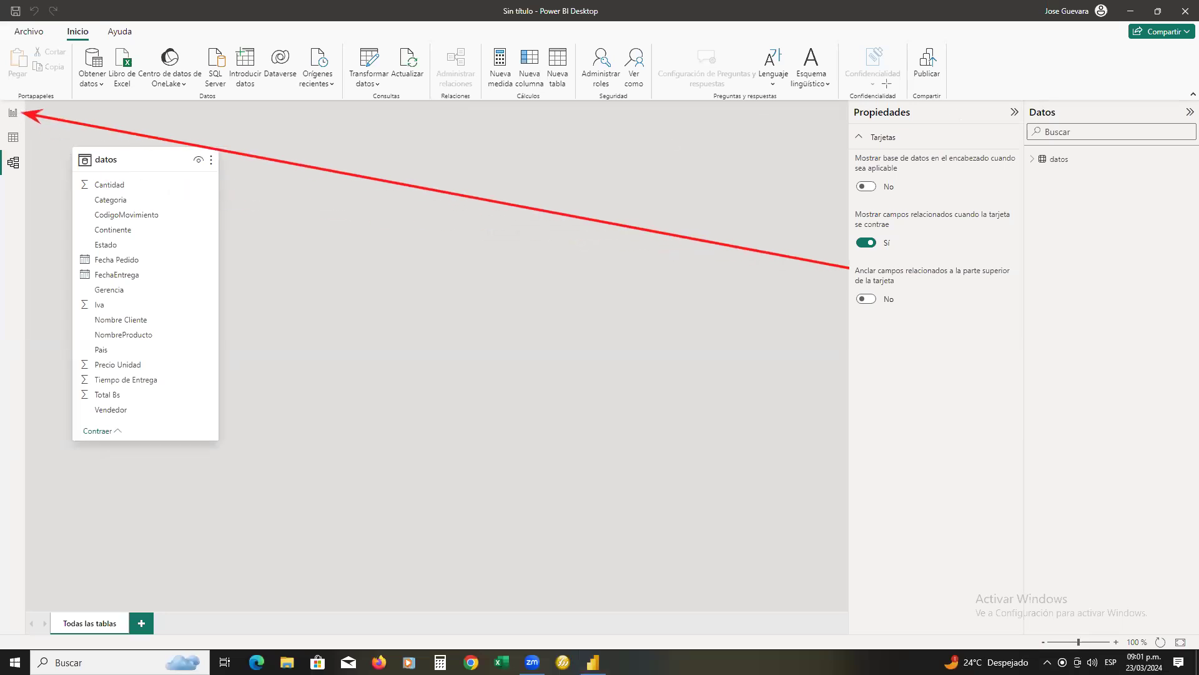
left_click(12, 113)
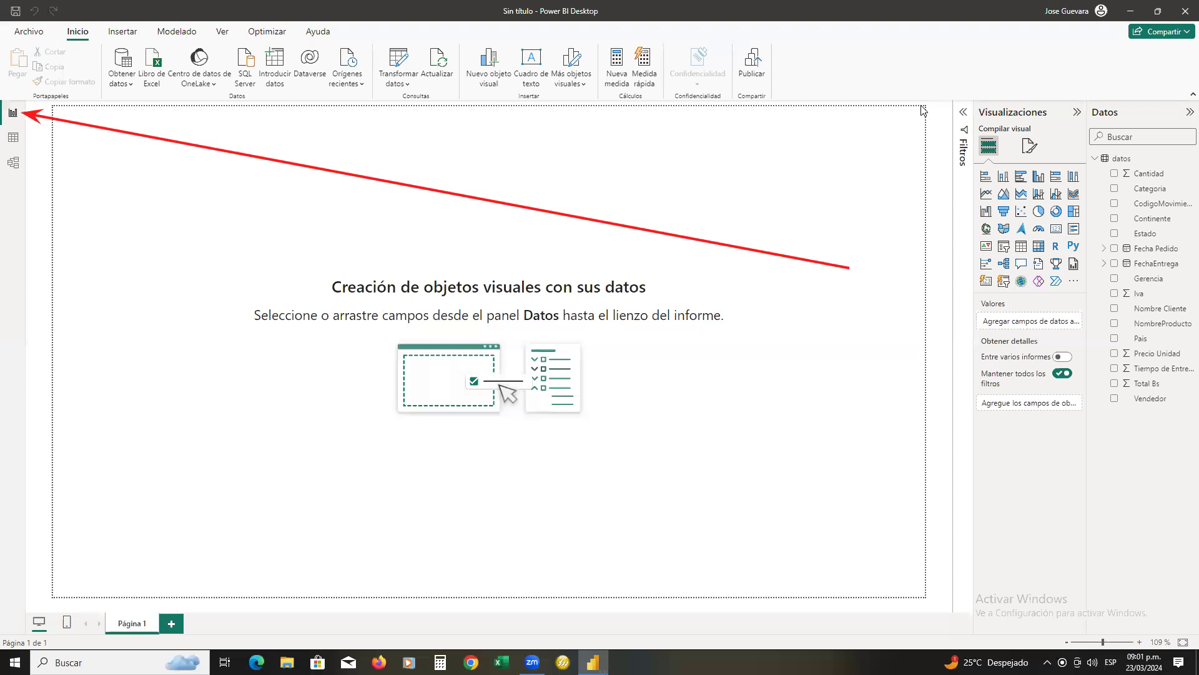
left_click(775, 82)
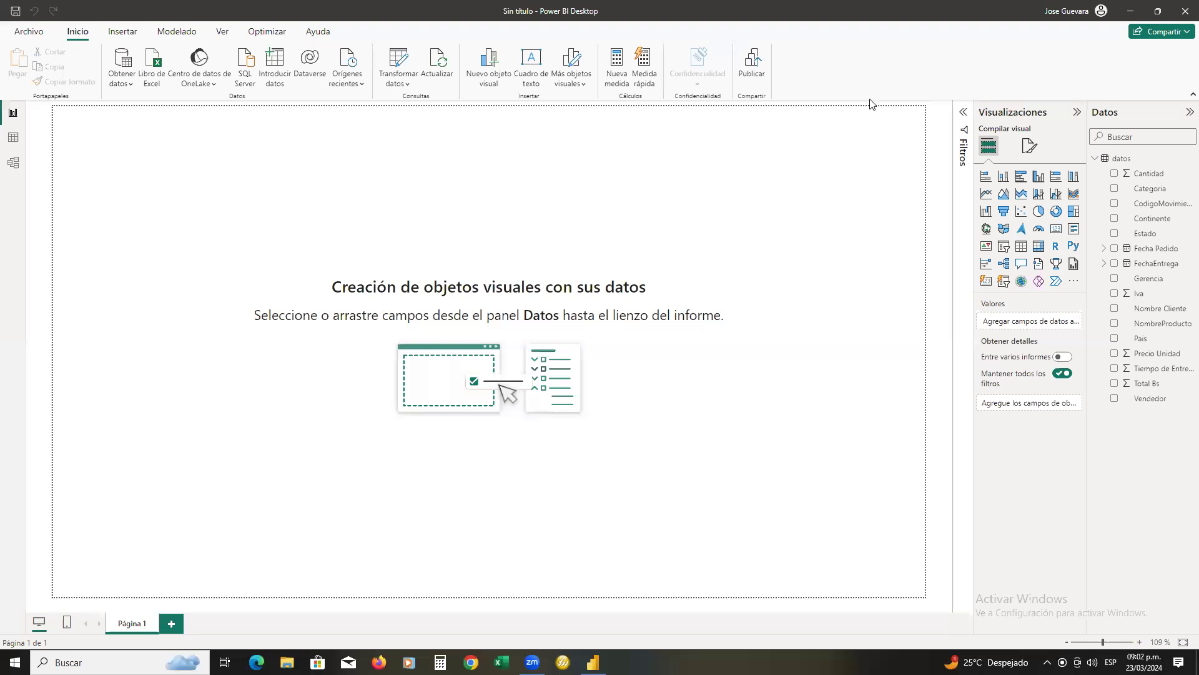
left_click_drag(975, 101, 1090, 298)
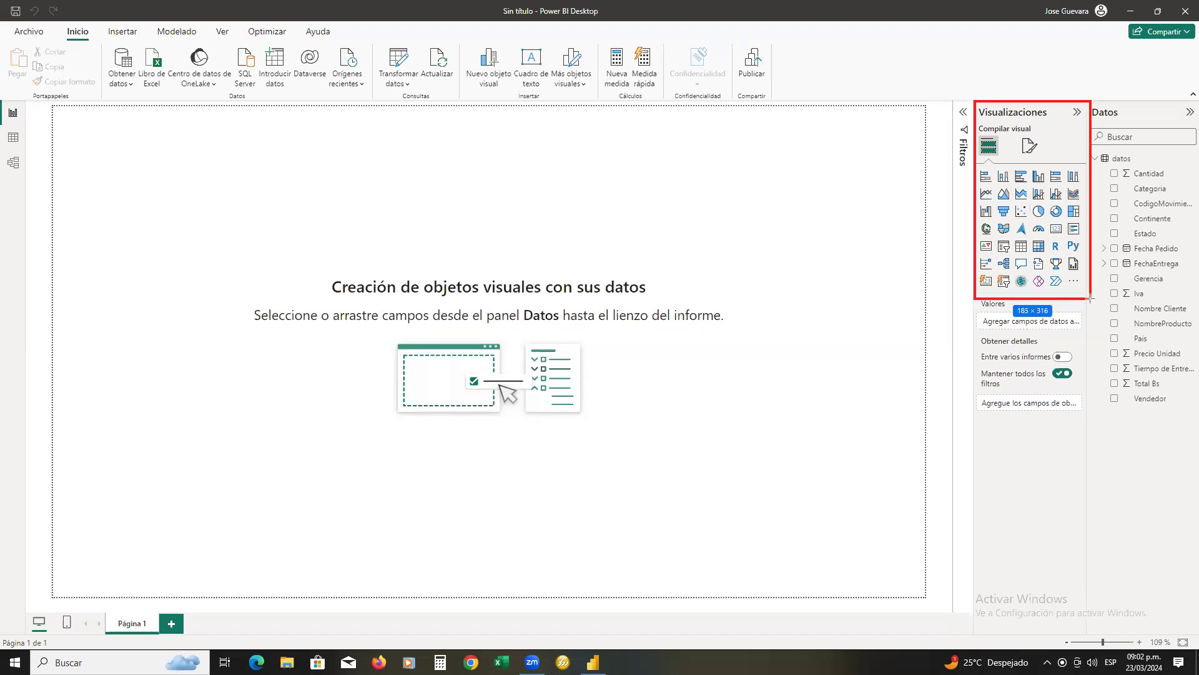
left_click_drag(1090, 298, 1090, 299)
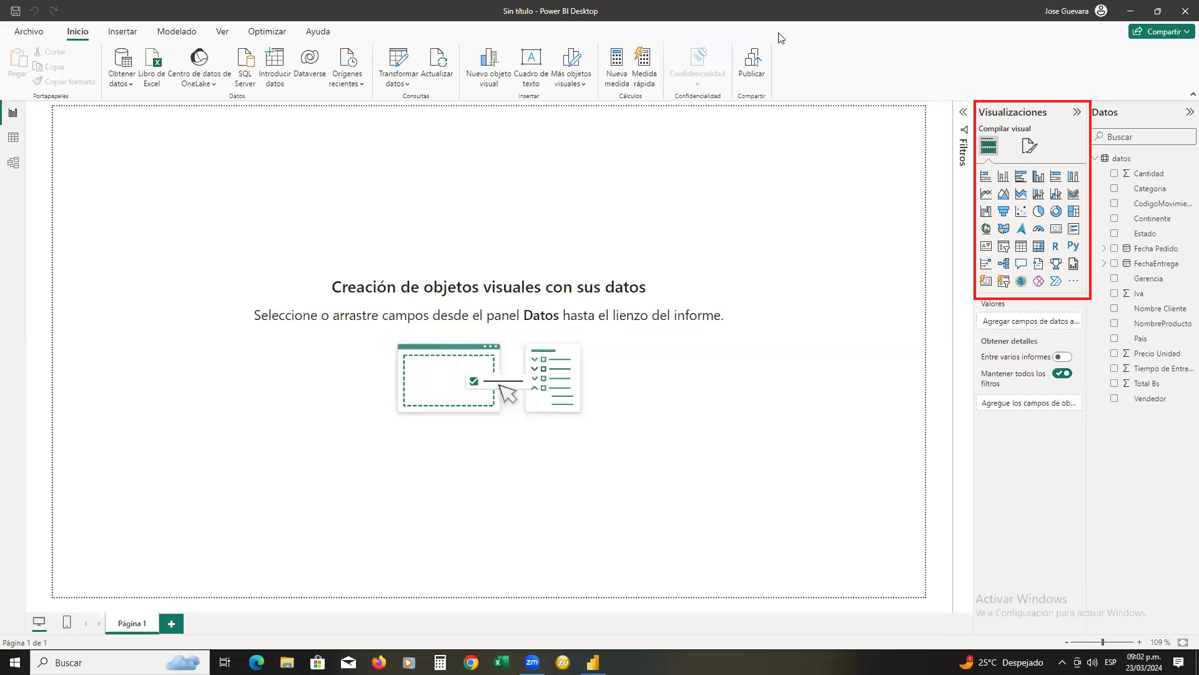
left_click(1047, 103)
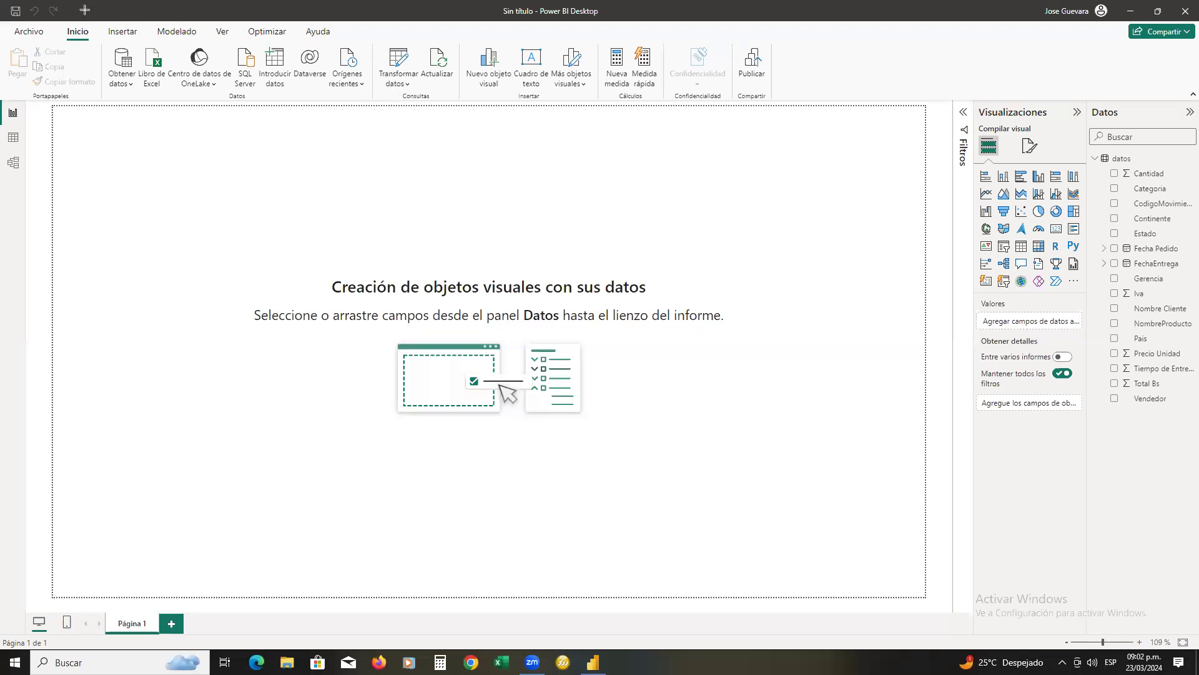
Start inserting an image into the report page and browse to the Escritorio folder under Este equipo
left_click_drag(92, 21, 143, 41)
left_click(121, 42)
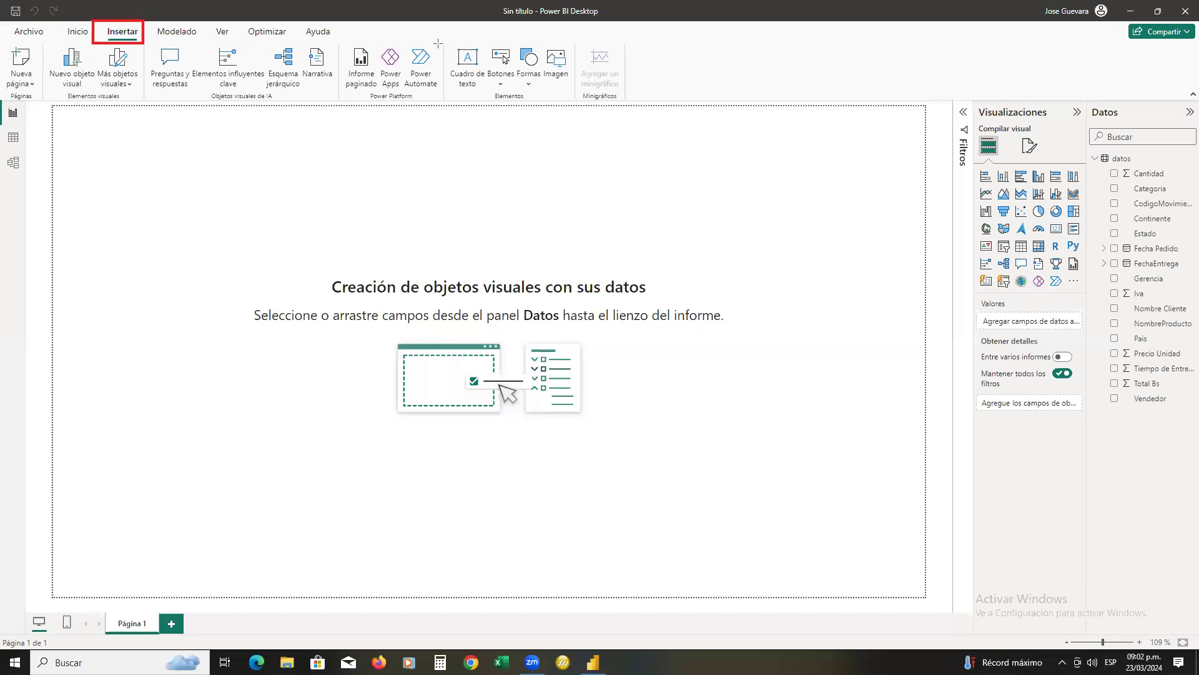
left_click_drag(437, 42, 577, 103)
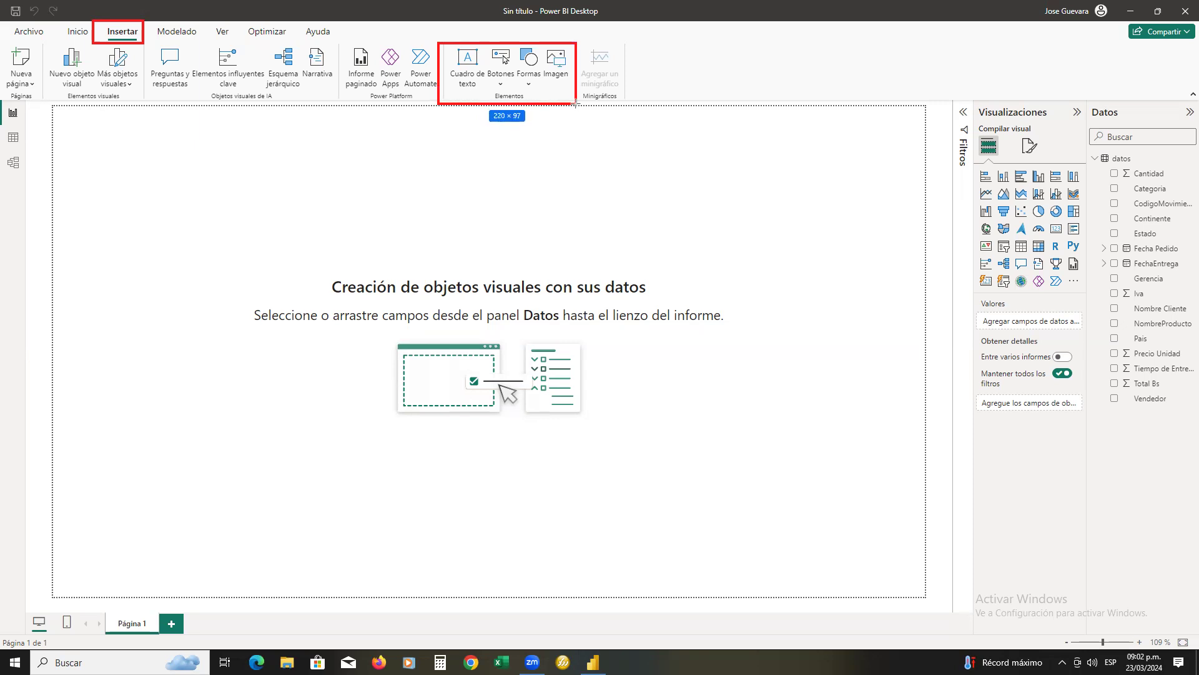
left_click_drag(575, 103, 576, 103)
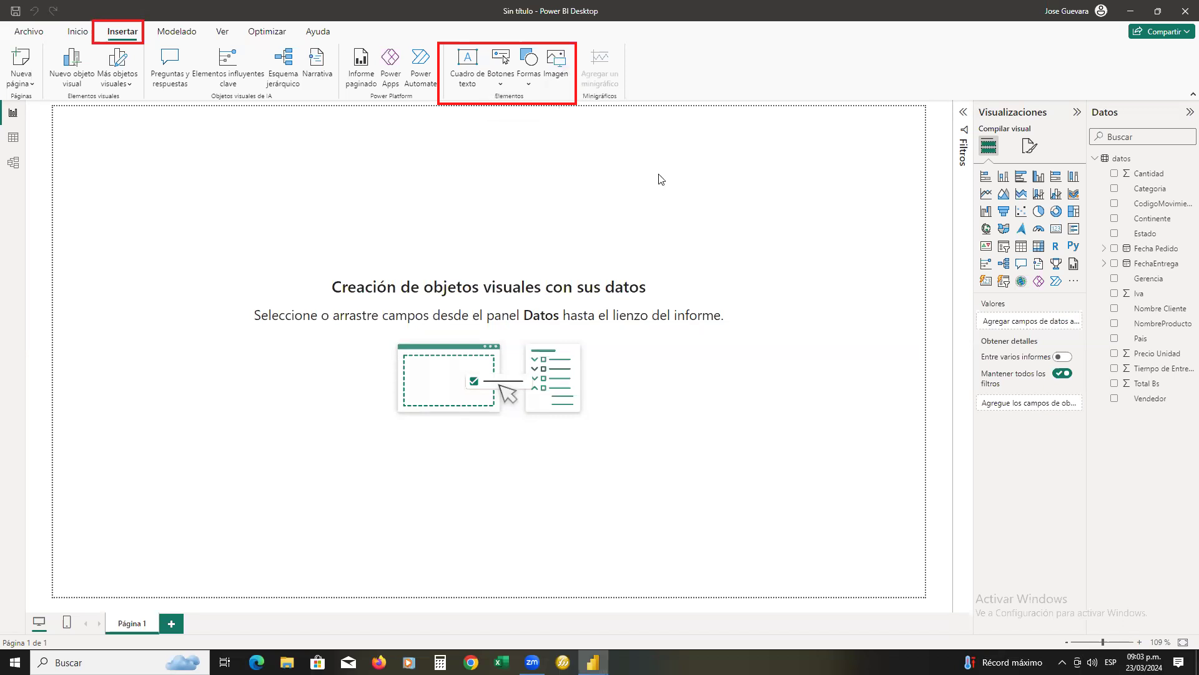
left_click(628, 210)
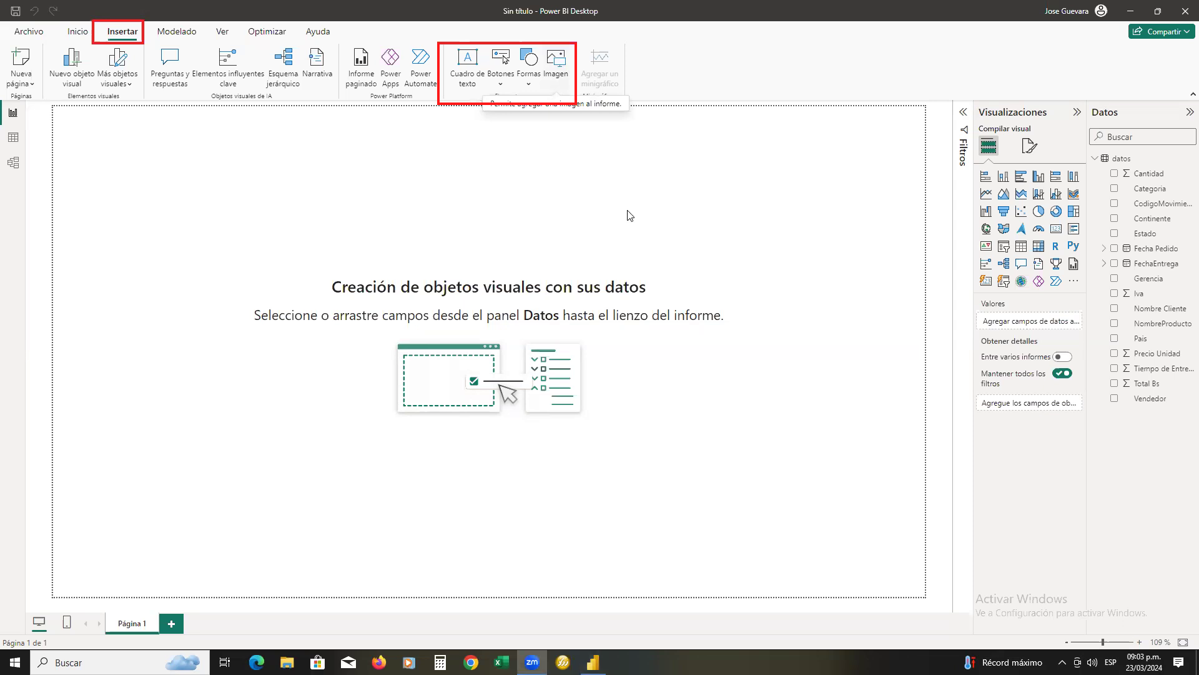
left_click(569, 76)
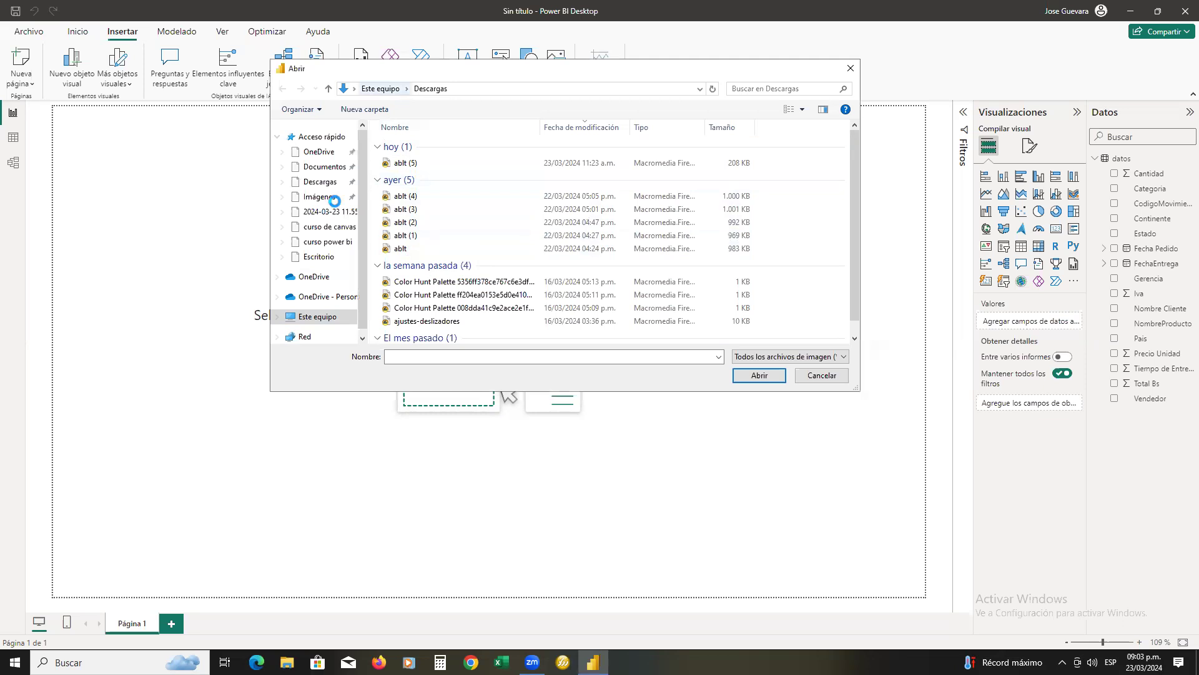
left_click(326, 316)
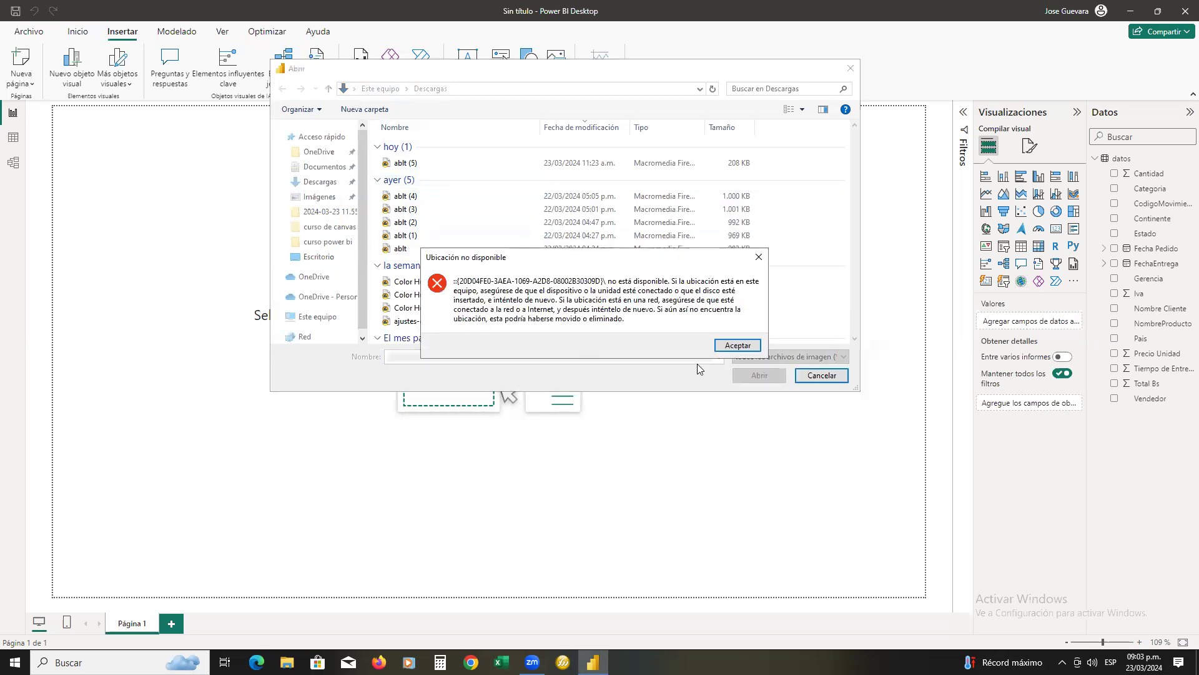
left_click(730, 348)
left_click(331, 318)
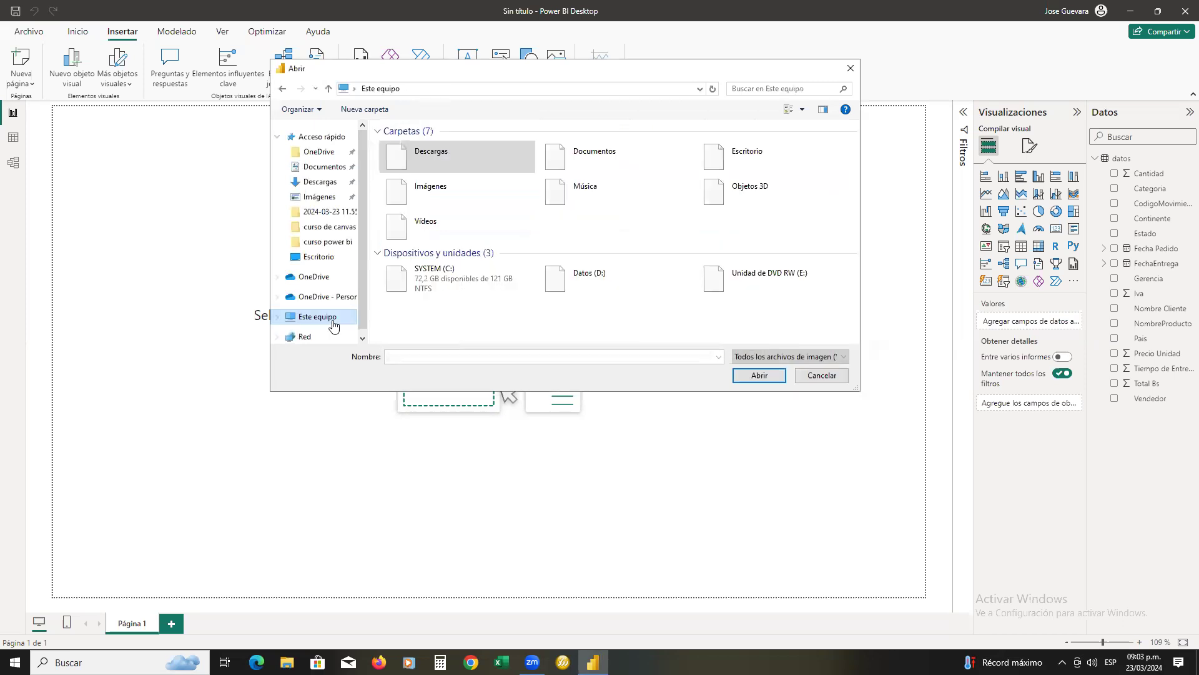
double_click(744, 163)
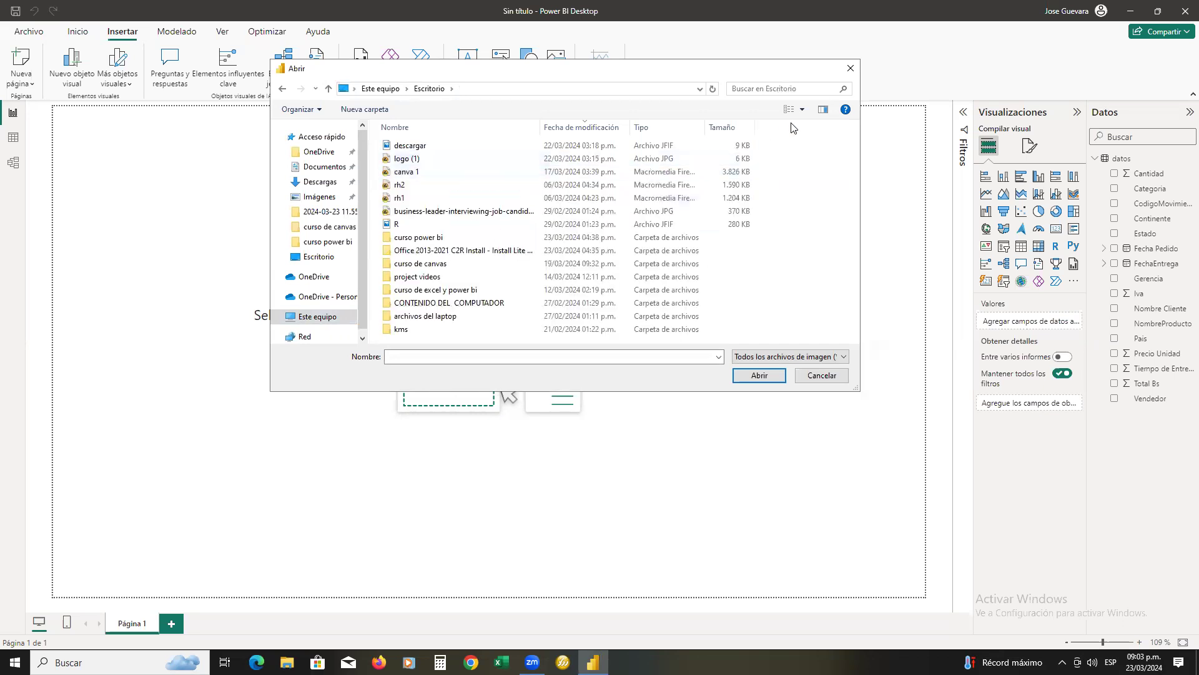
Show the files as large icons and insert the image logo (1) on the page
left_click(802, 110)
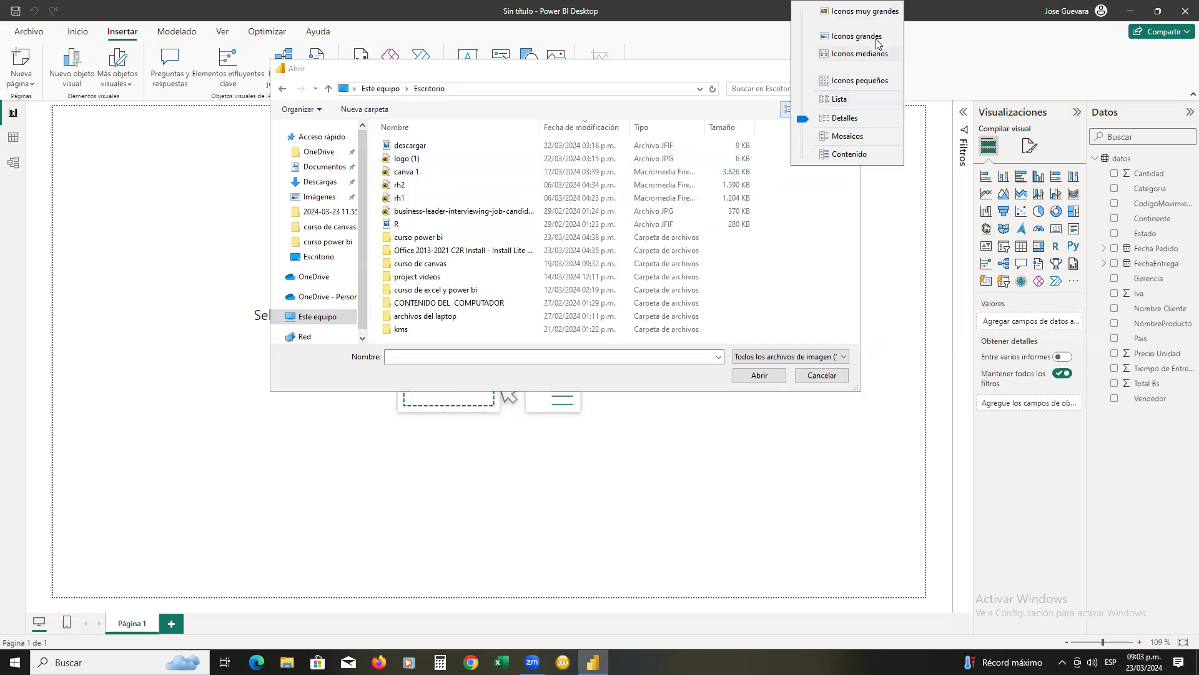
left_click(877, 36)
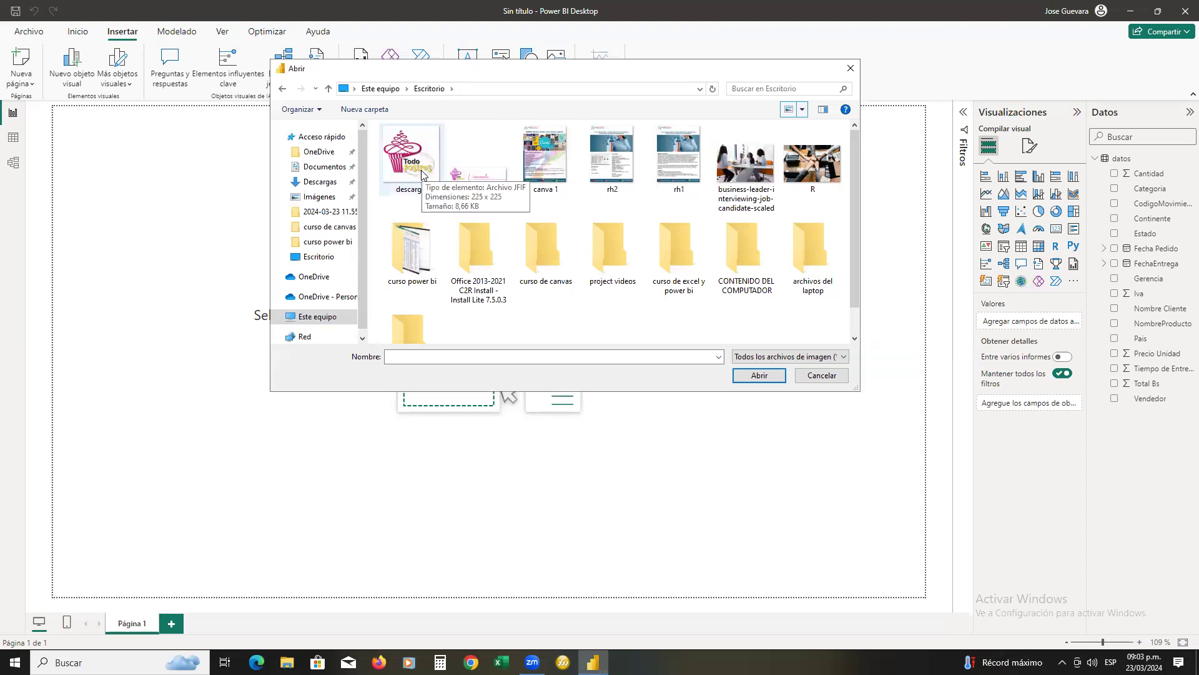
left_click(452, 180)
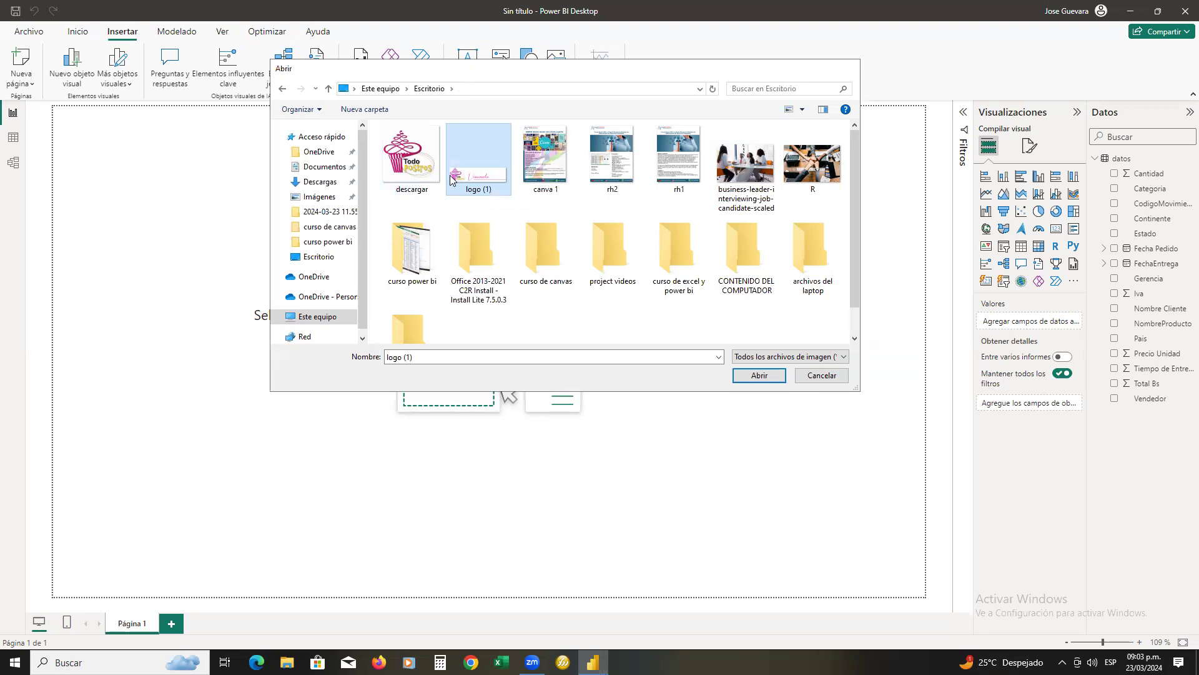
double_click(453, 179)
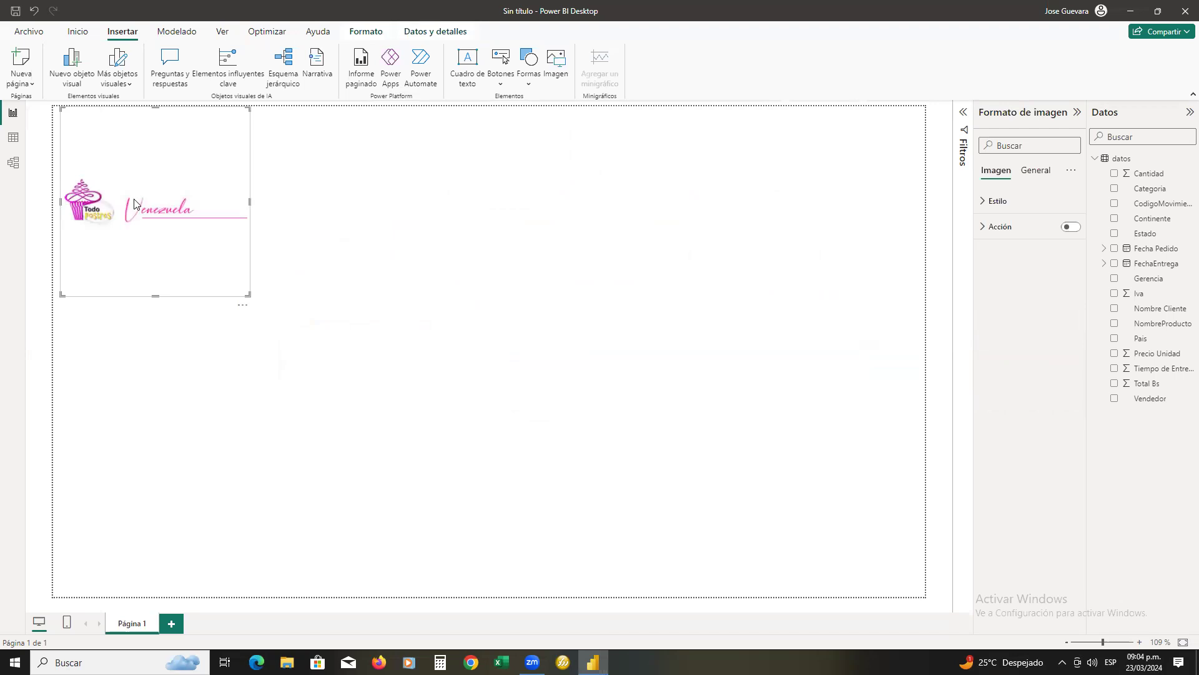
Shrink the logo image's frame to fit the logo and place it in the upper-left corner of the page
left_click_drag(140, 209, 456, 239)
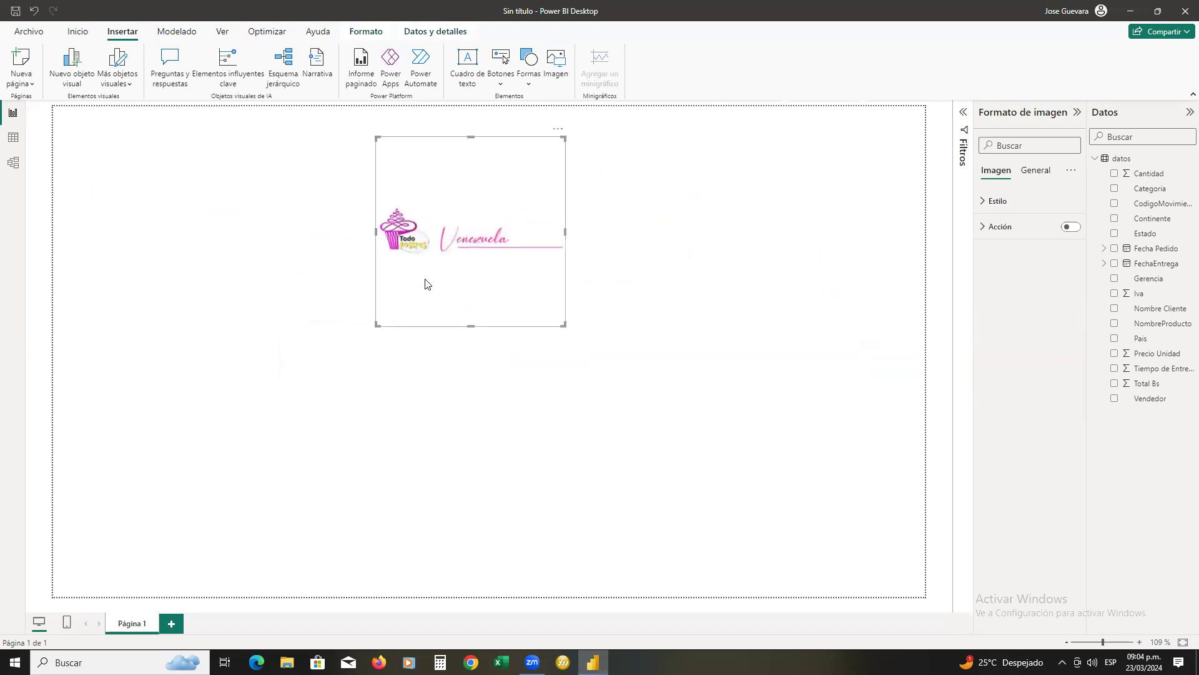
left_click_drag(471, 326, 482, 189)
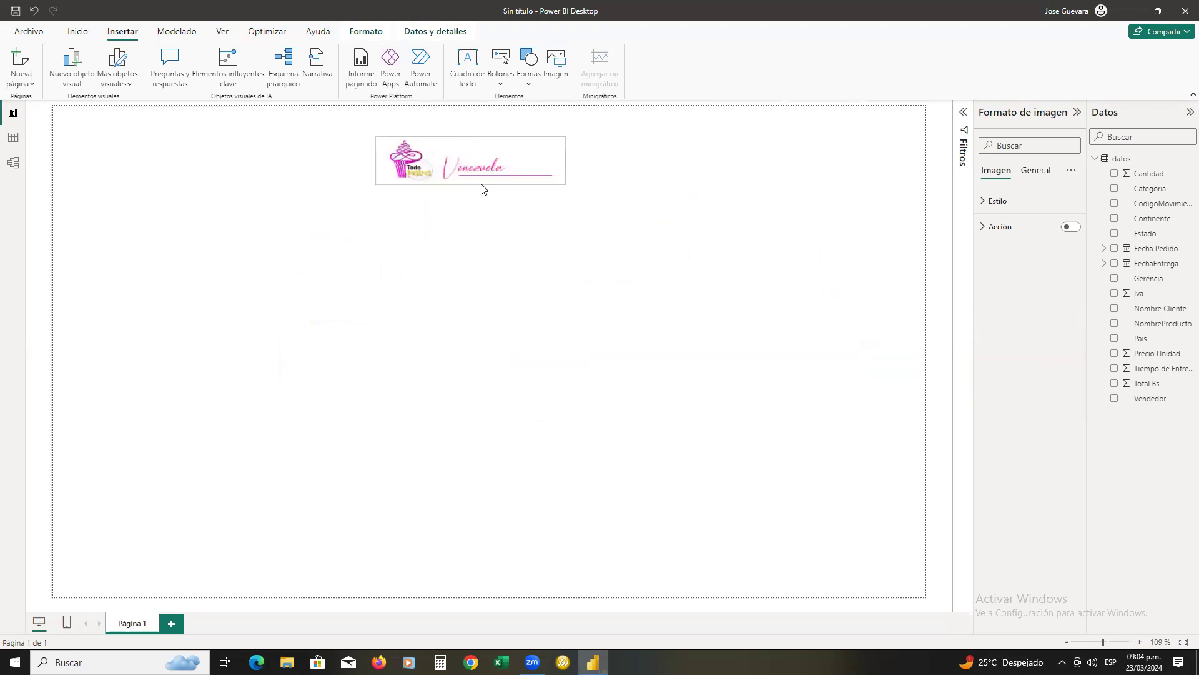
left_click_drag(565, 162, 547, 166)
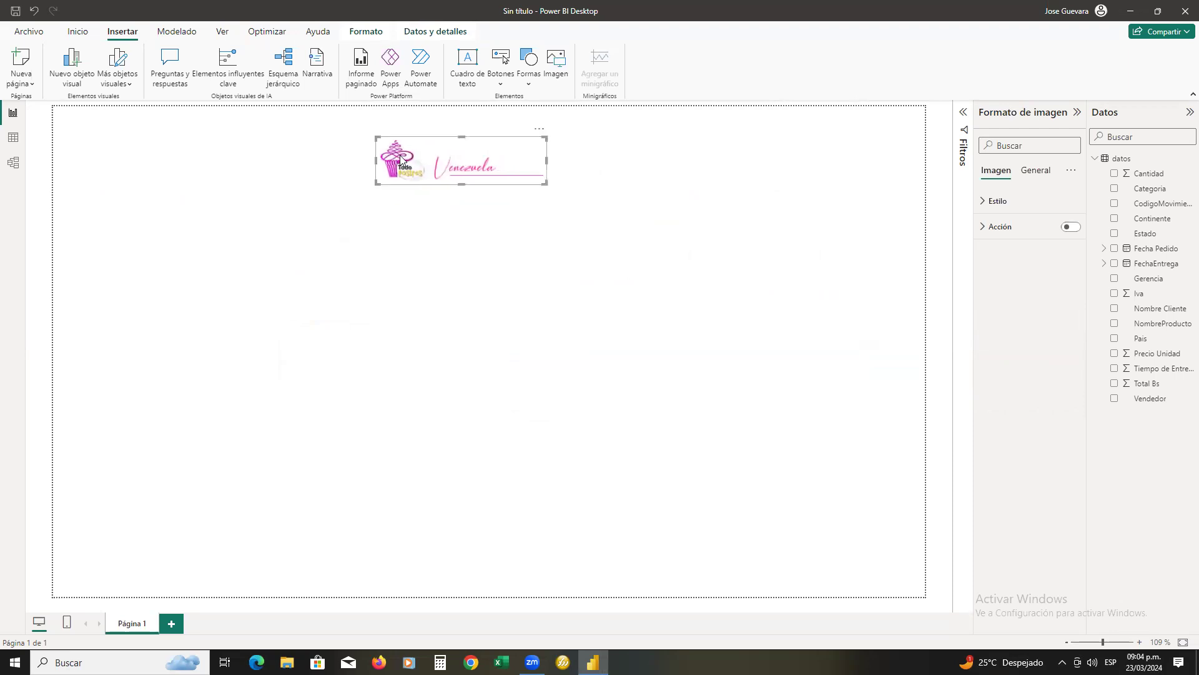
left_click_drag(419, 156, 98, 127)
left_click_drag(224, 129, 221, 127)
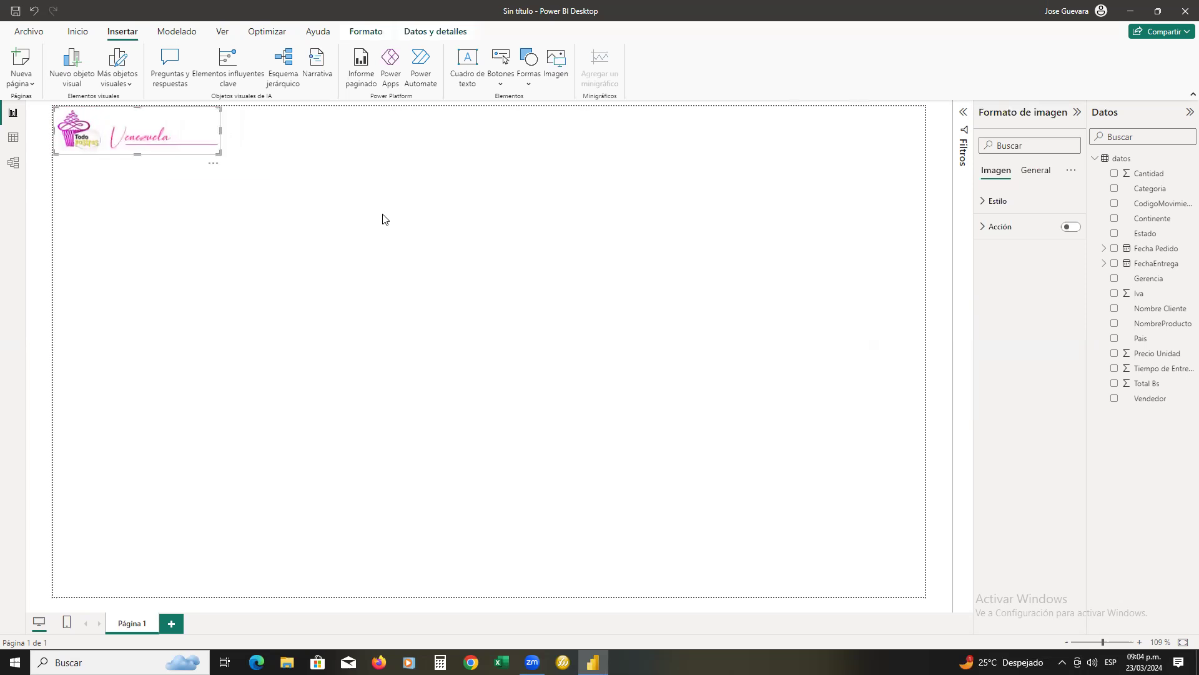
left_click(281, 155)
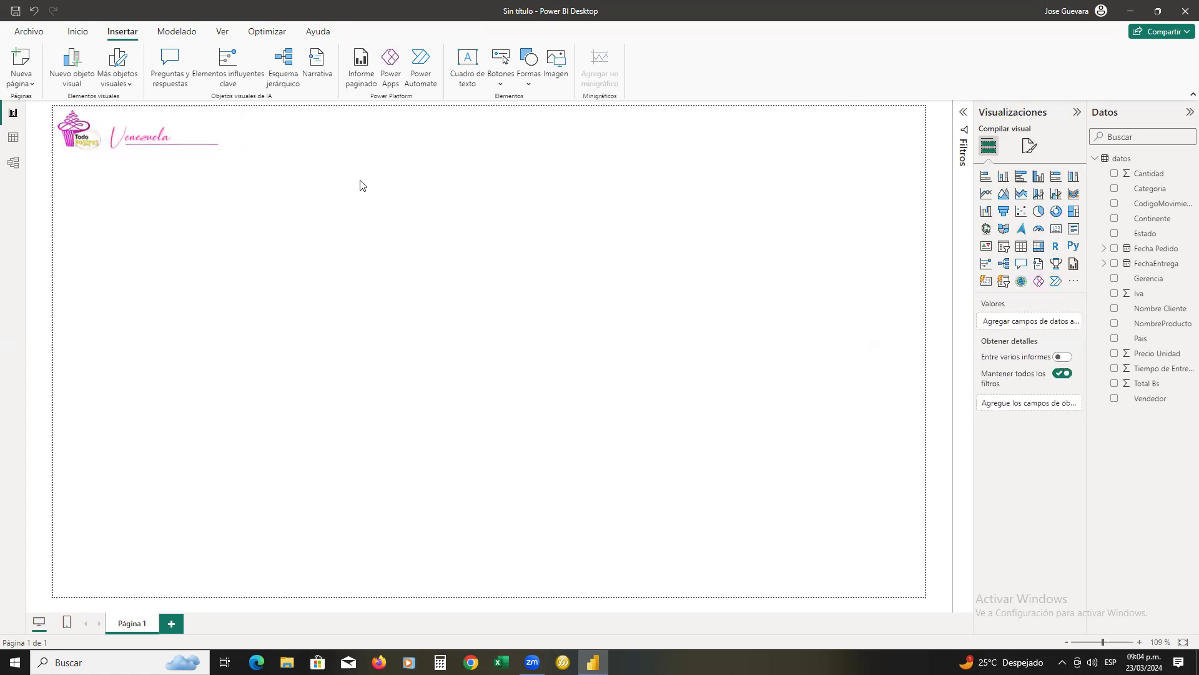
Set the logo image's scaling style to Ajustar and narrow its frame slightly
left_click(170, 136)
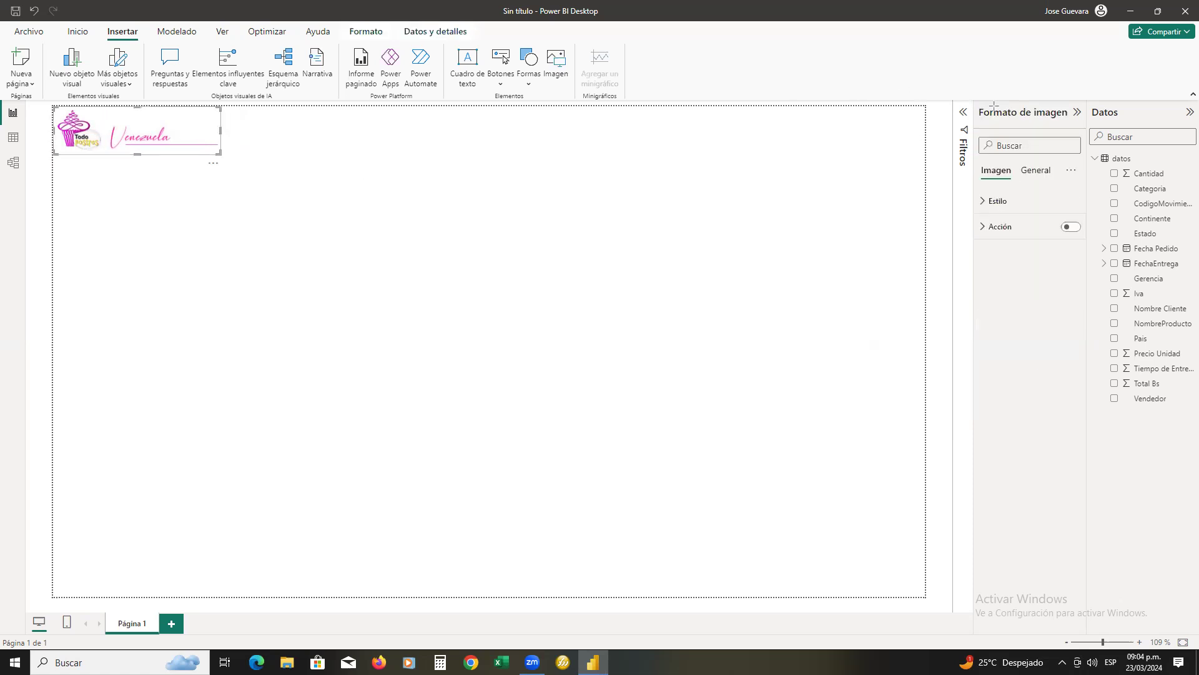
mouse_move(976, 99)
left_mouse_down()
mouse_move(1109, 276)
mouse_move(1100, 343)
left_mouse_up()
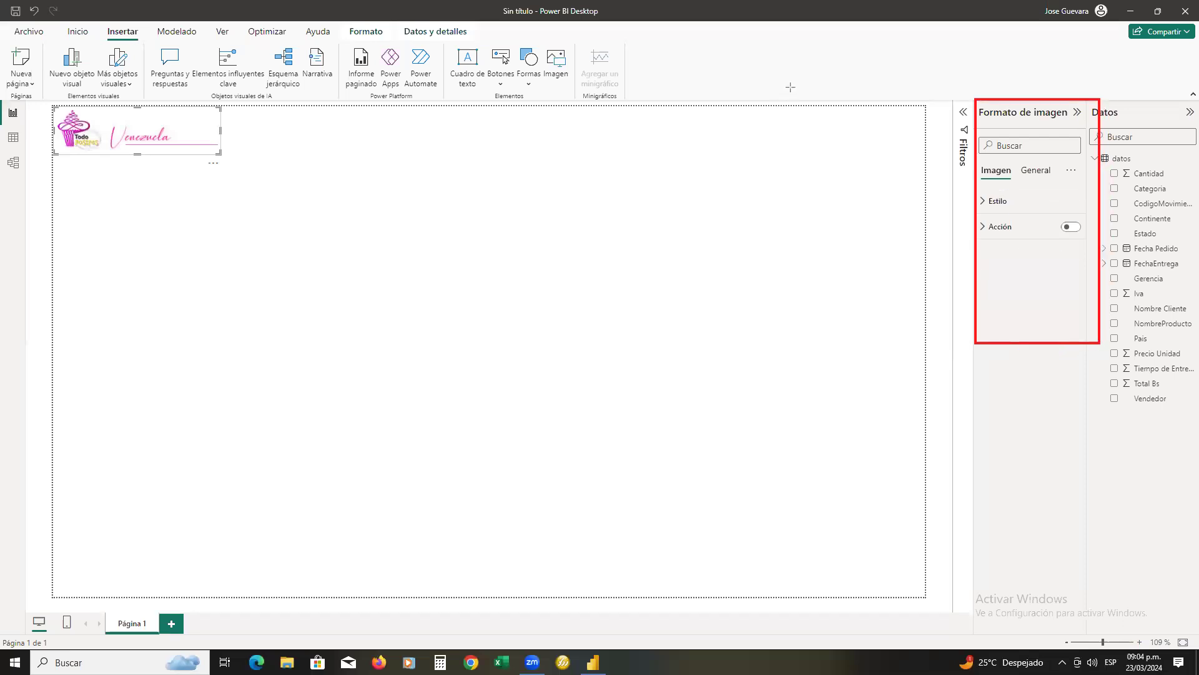
left_click(985, 203)
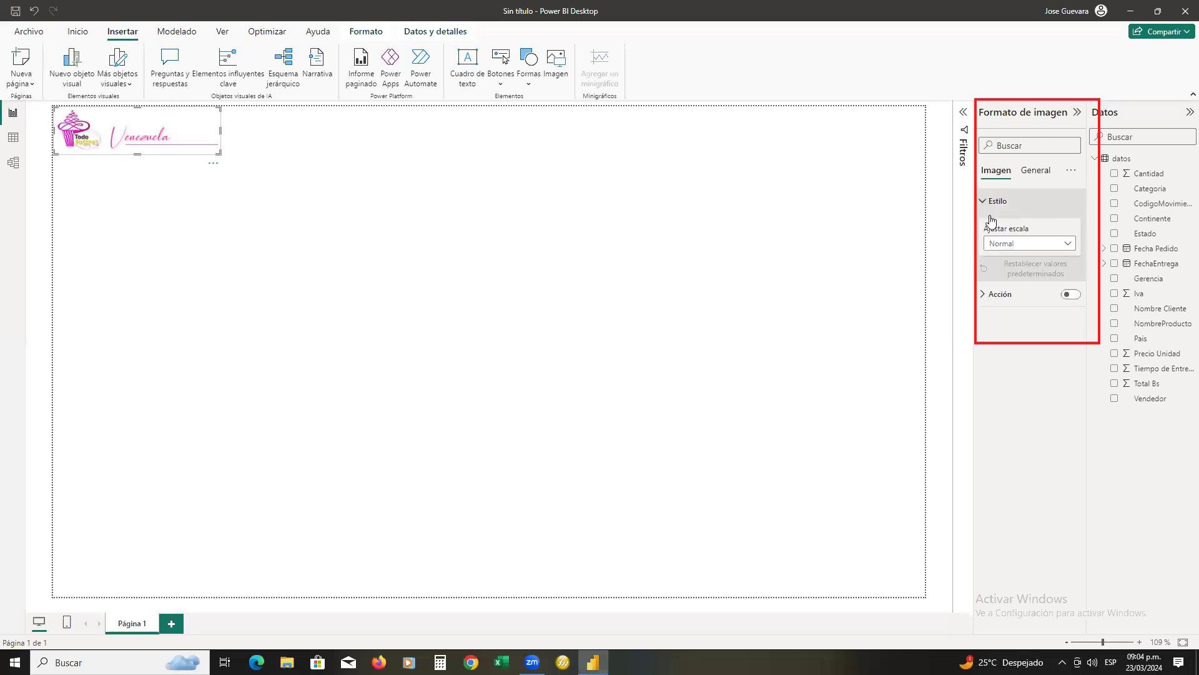
left_click(1066, 246)
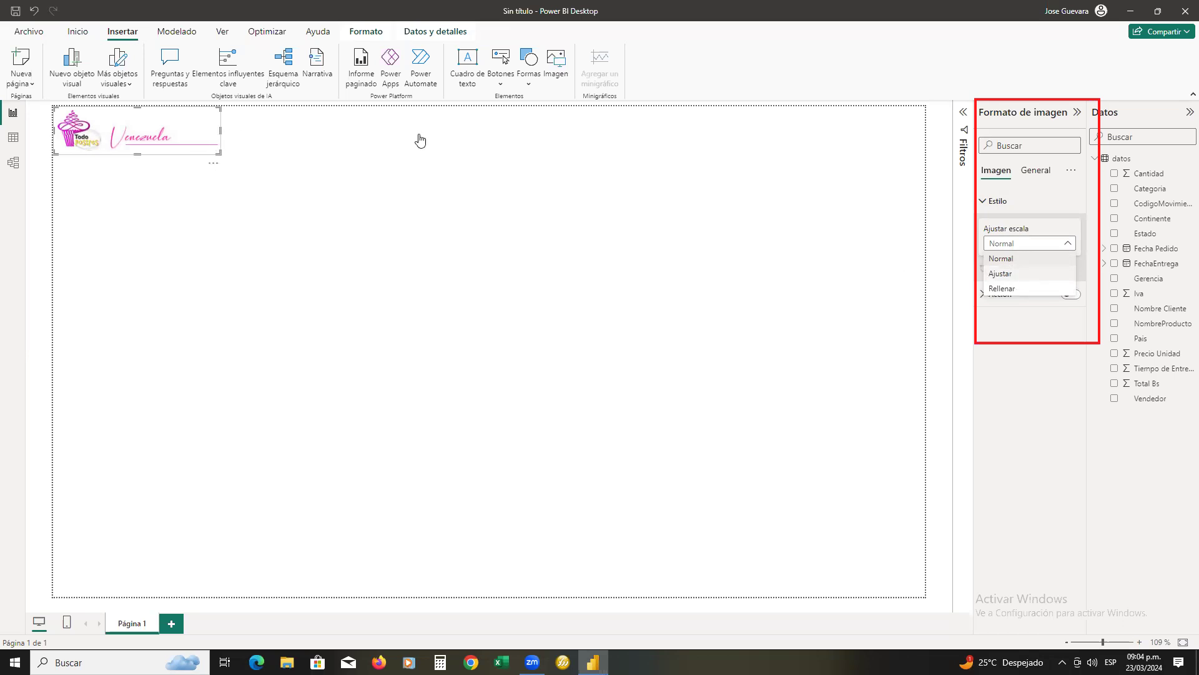
mouse_move(221, 133)
left_mouse_down()
mouse_move(205, 136)
mouse_move(217, 137)
left_mouse_up()
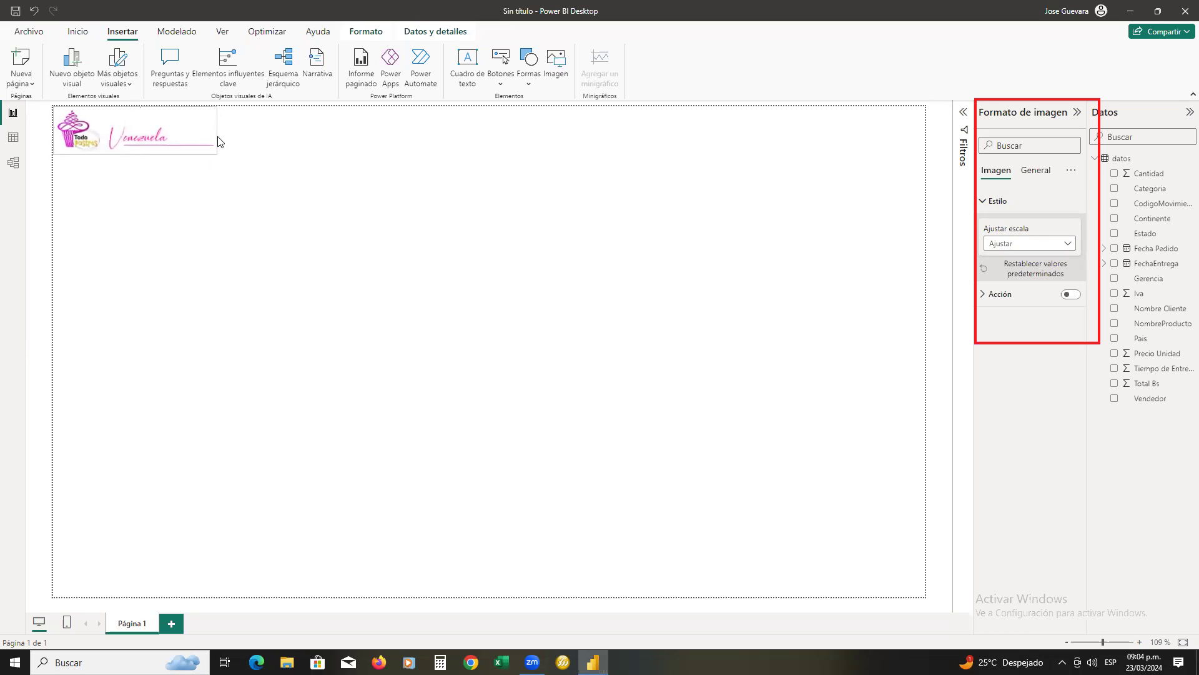
Examine the logo image's general effects settings, including Fondo, Borde visual and Sombra
left_click(1043, 173)
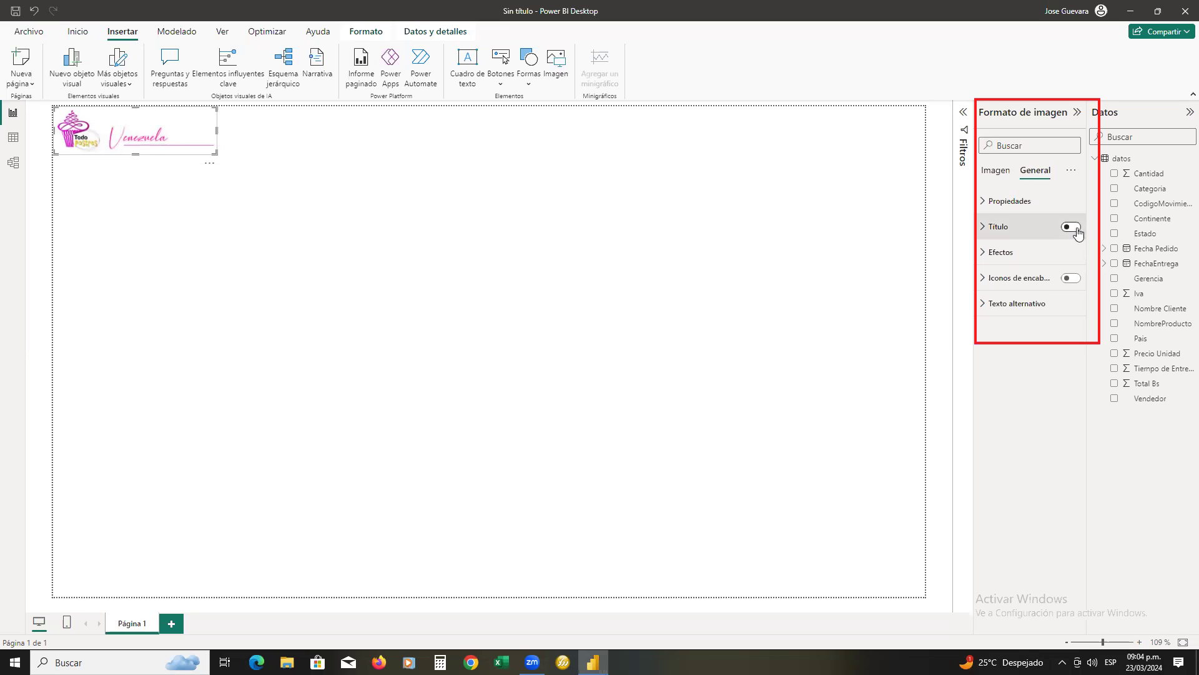
left_click(1004, 255)
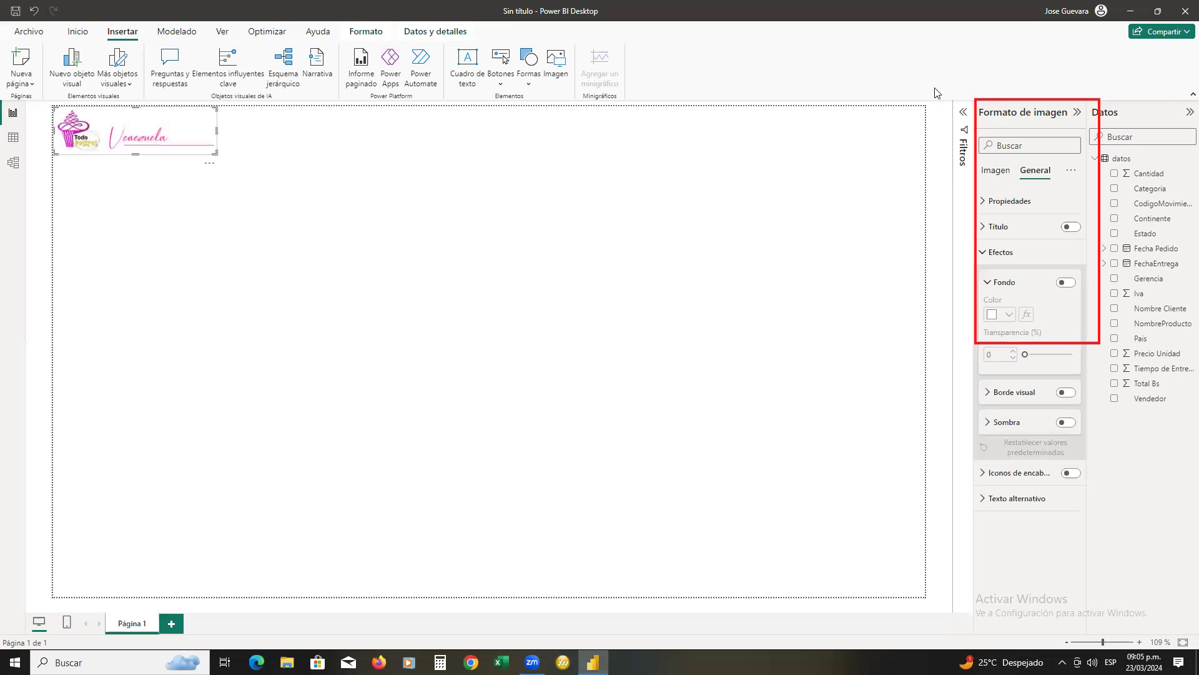
left_click(1021, 101)
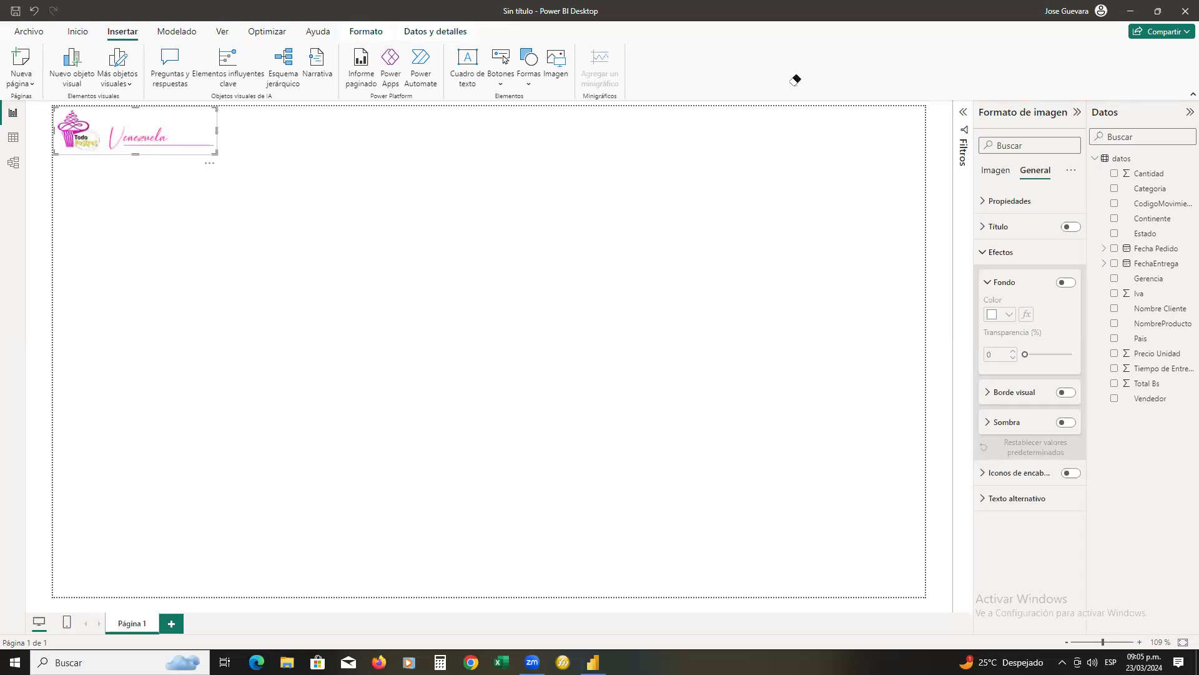
left_click(207, 183)
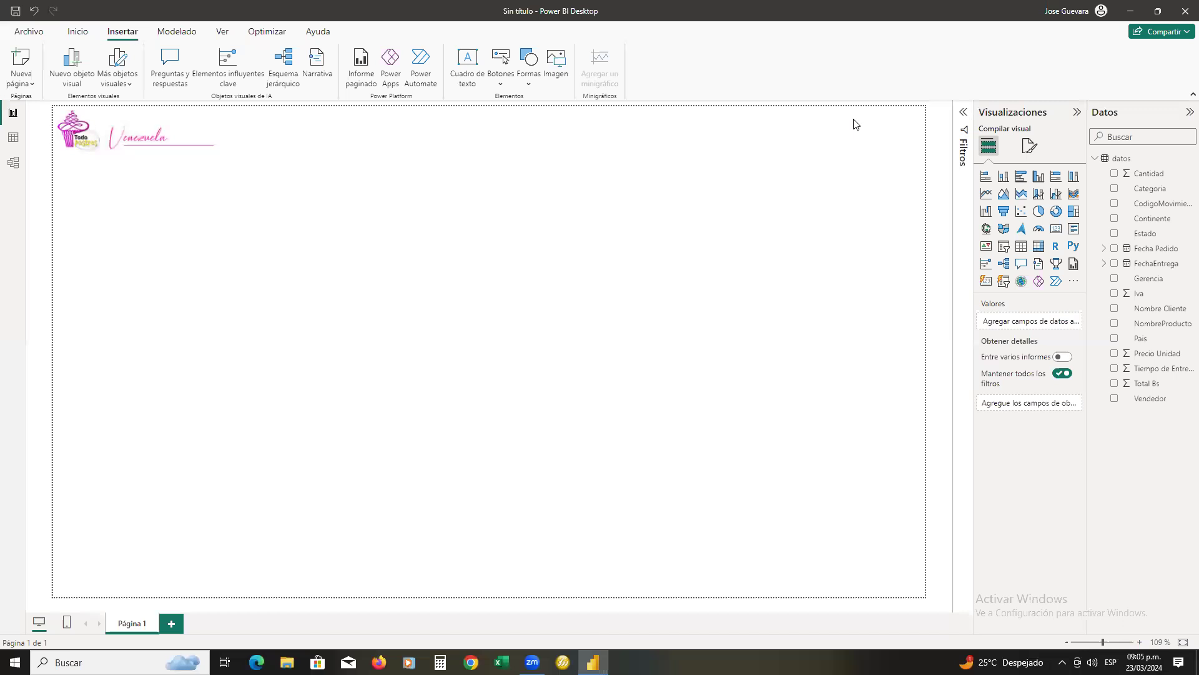
left_click_drag(228, 116, 913, 143)
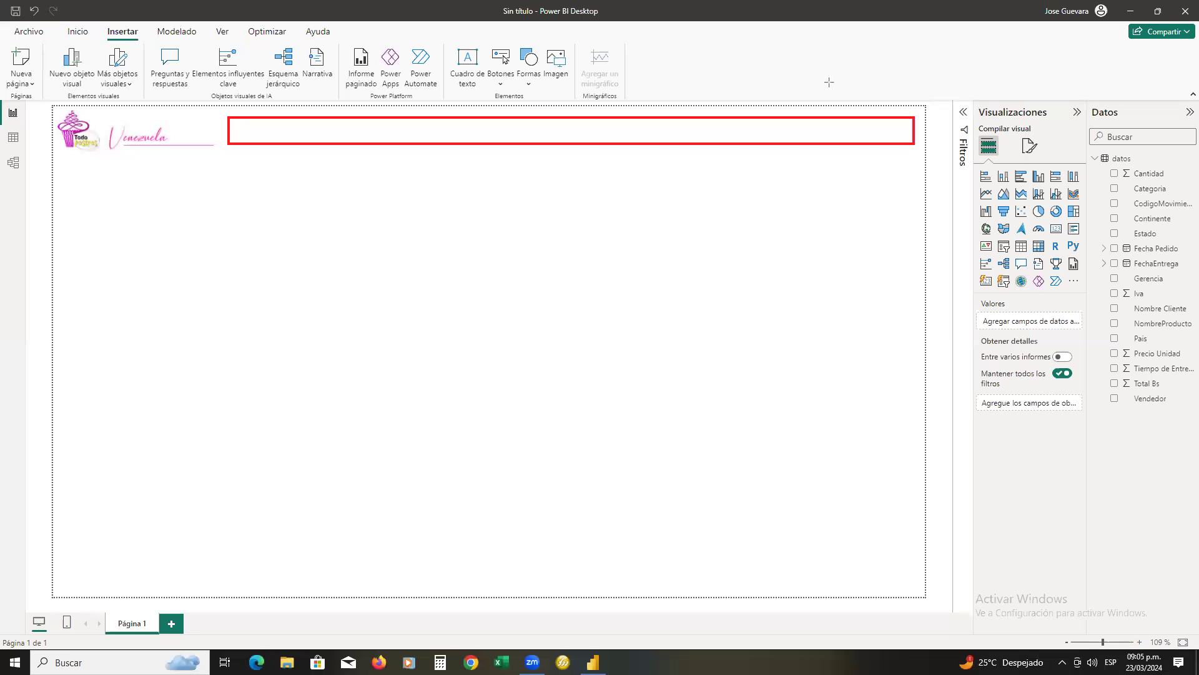
key("ctrl+z")
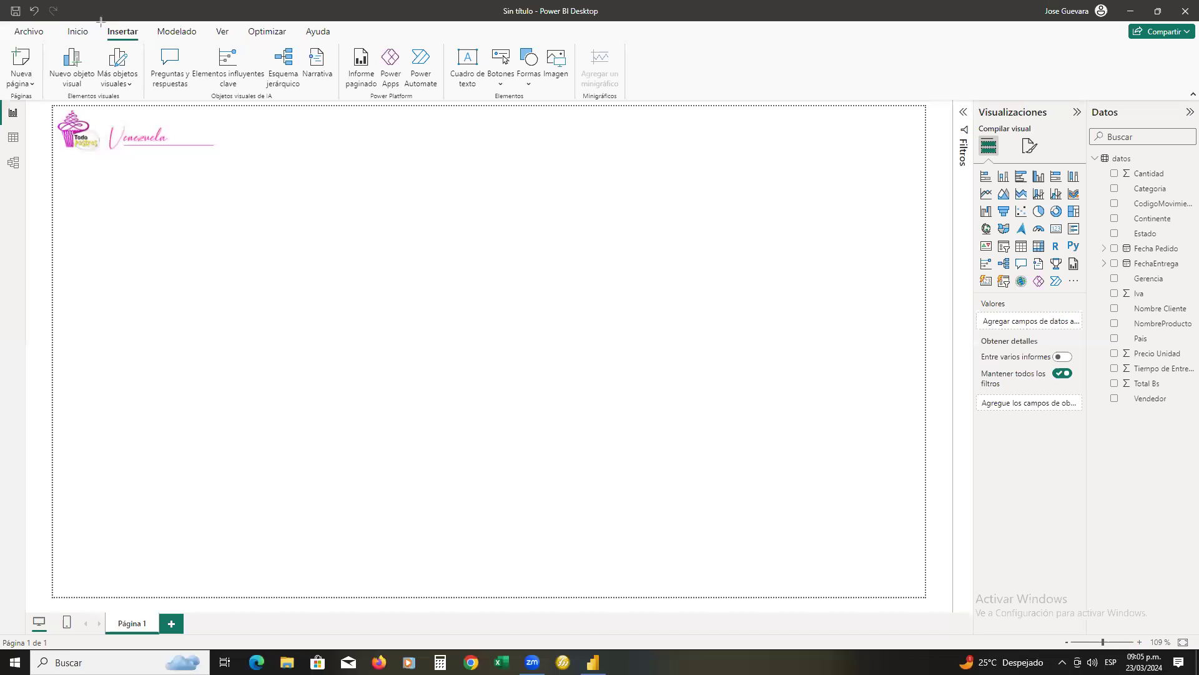
left_click_drag(100, 23, 148, 41)
left_click_drag(440, 40, 584, 103)
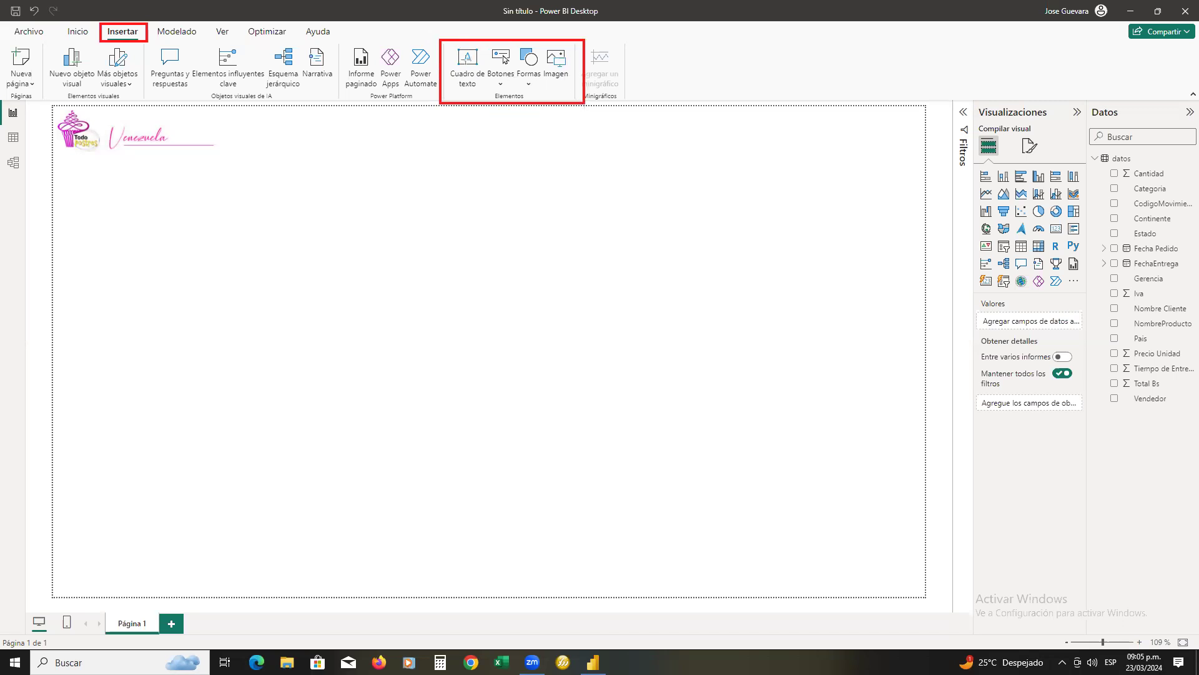
left_click_drag(451, 43, 488, 91)
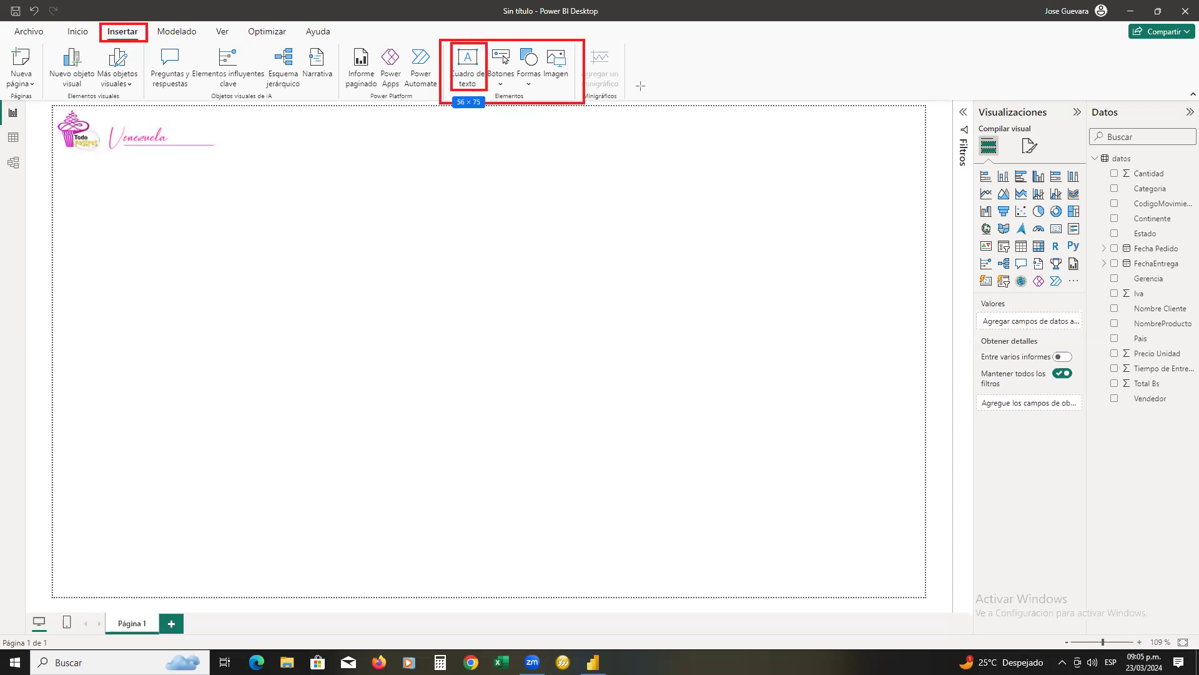
Insert an empty text box and move it to the top of the page, just right of the logo
left_click(479, 73)
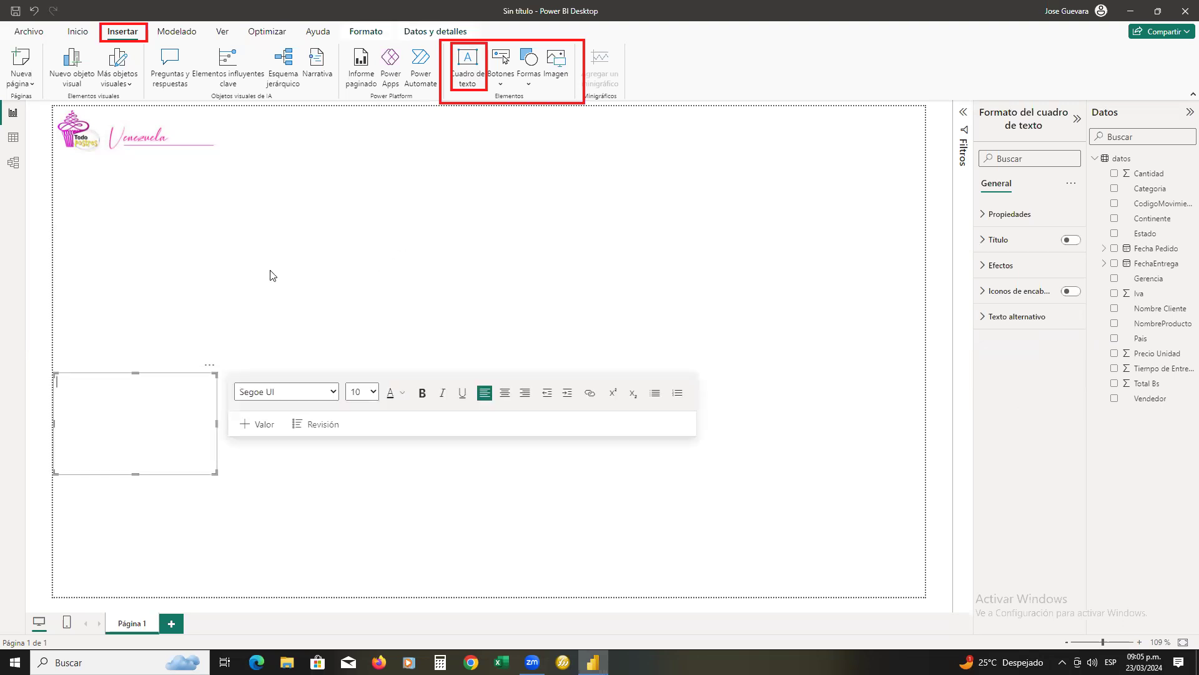
left_click(160, 384)
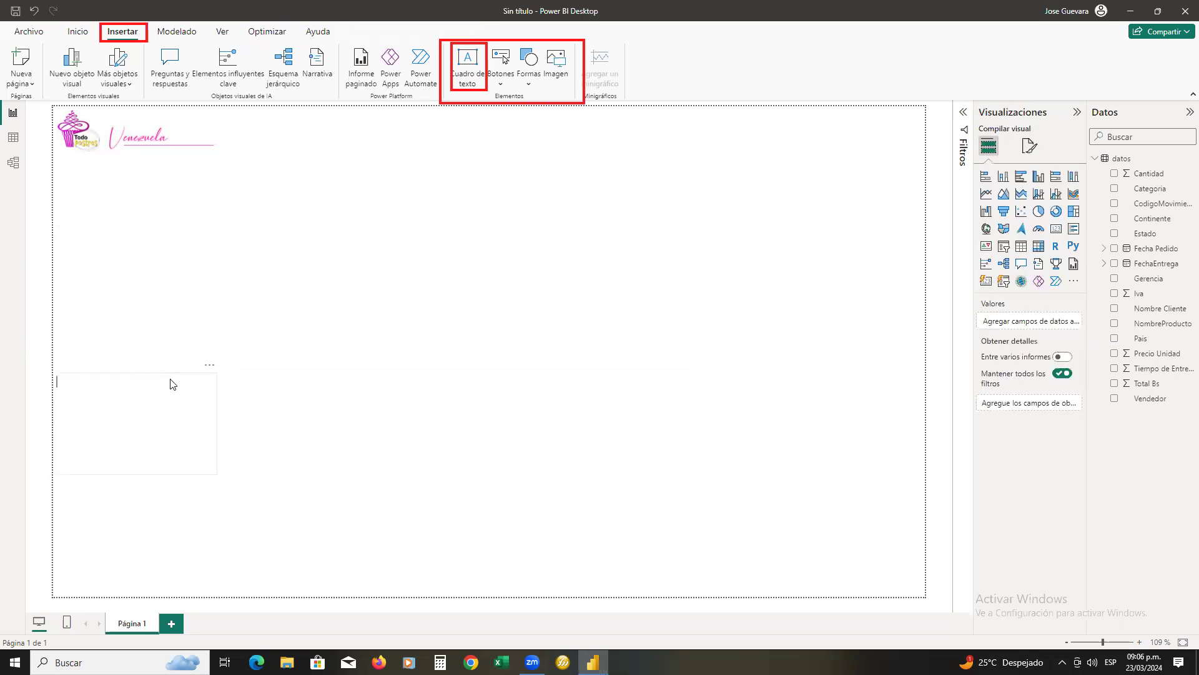
left_click(171, 378)
left_click_drag(171, 378, 330, 108)
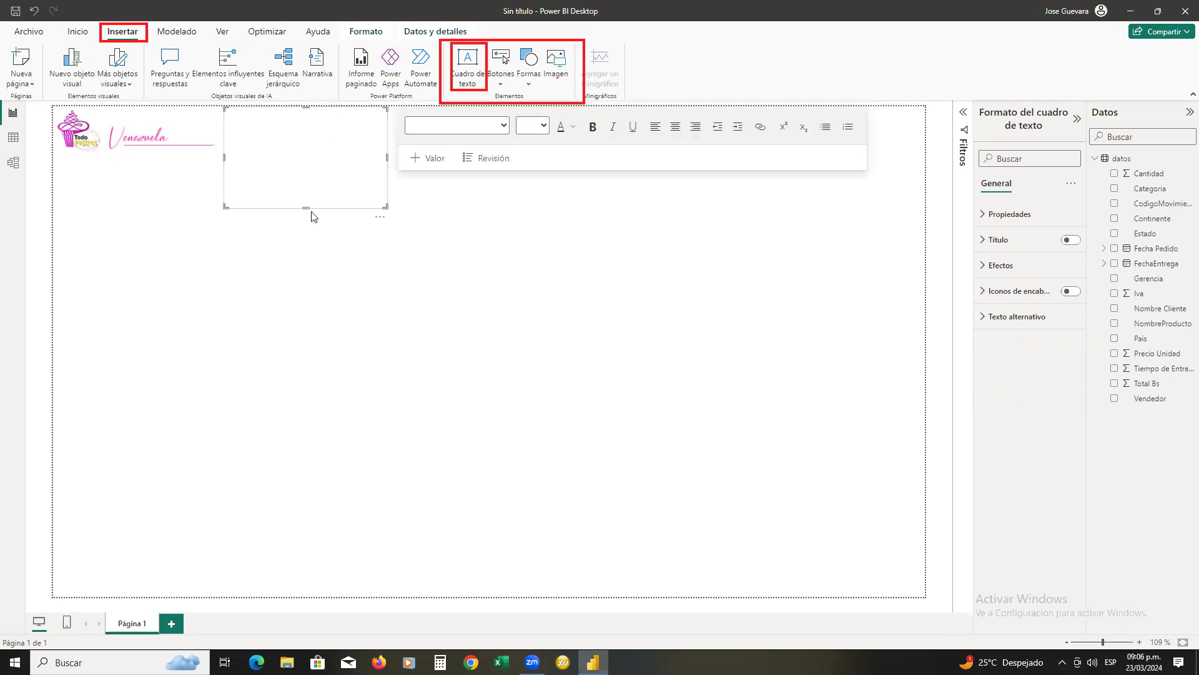
Stretch the empty text box almost to the page's right edge and reduce its height to a thin title strip
left_click_drag(307, 207, 298, 155)
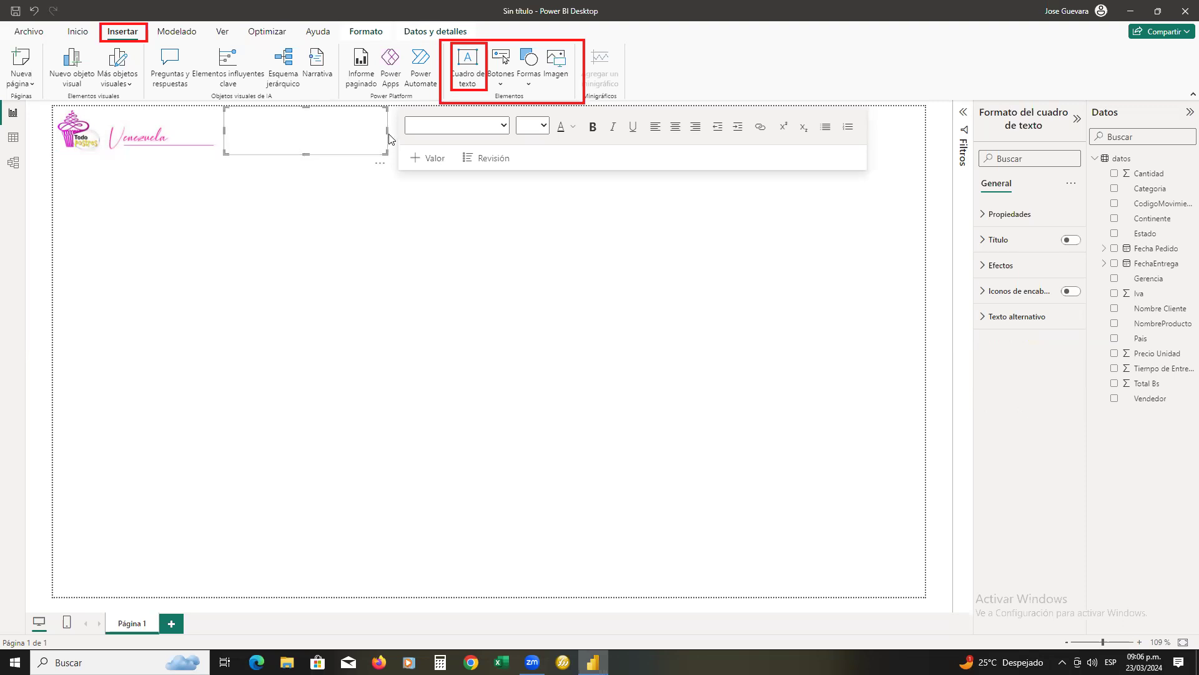
left_click_drag(389, 131, 916, 161)
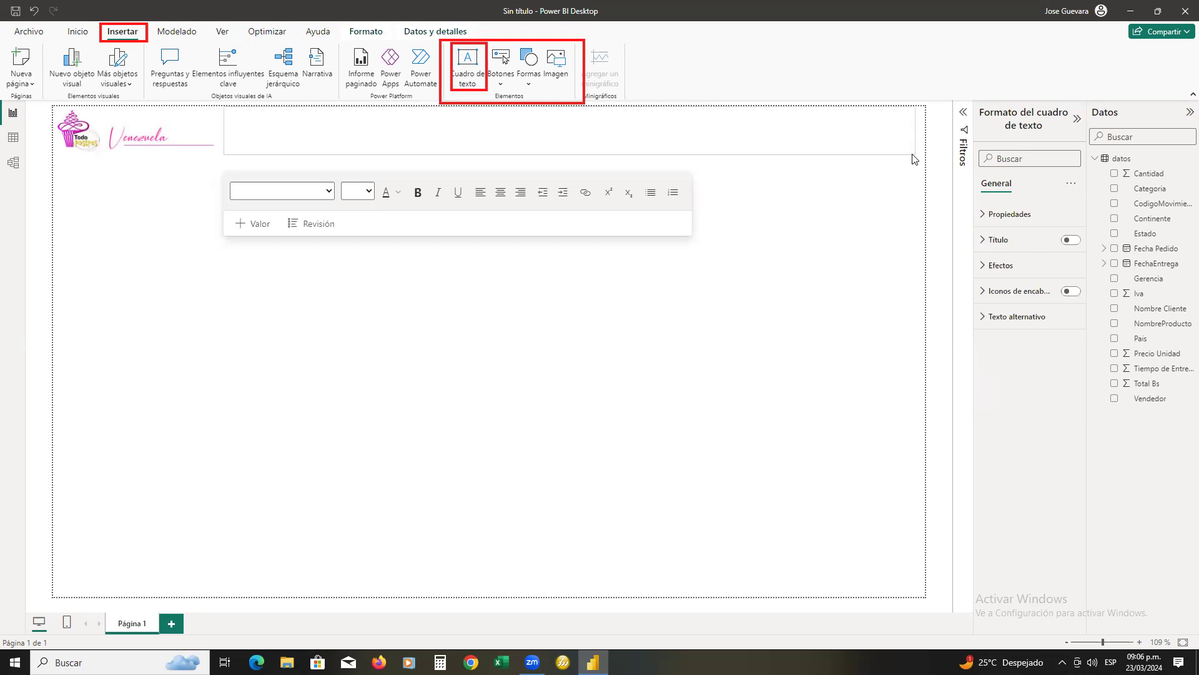
left_click_drag(568, 152, 571, 137)
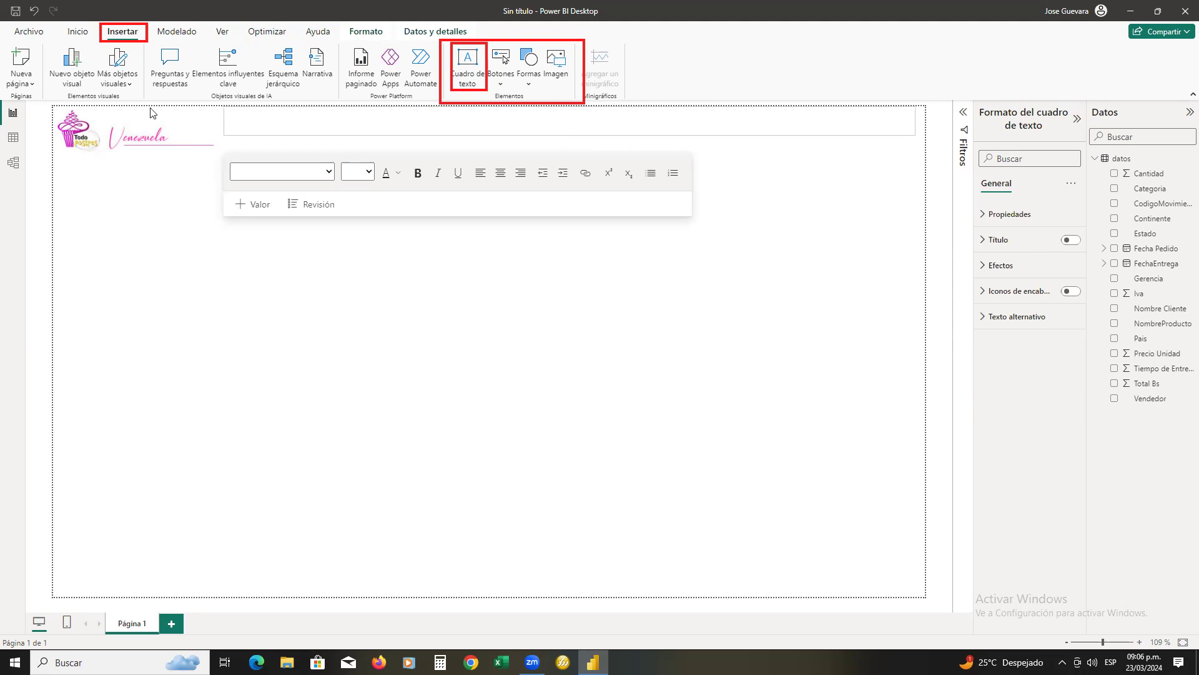
Reduce the height of the logo image's frame to roughly match the title text box
left_click(133, 150)
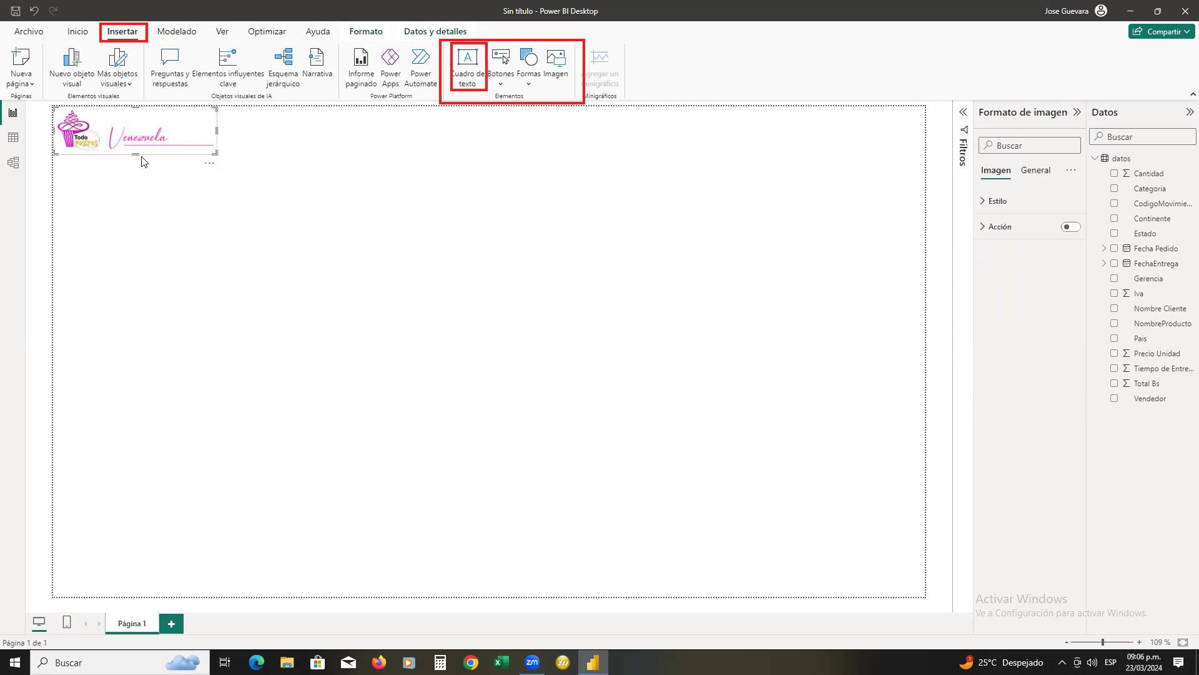
left_click_drag(136, 150, 141, 142)
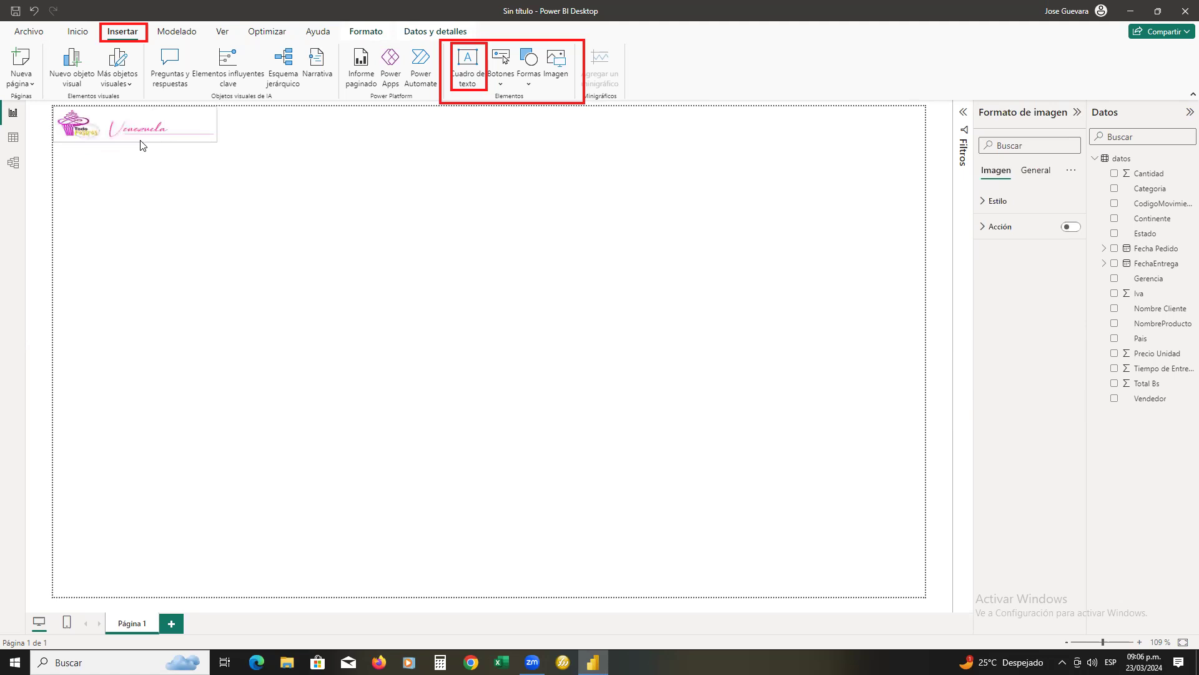
left_click(293, 141)
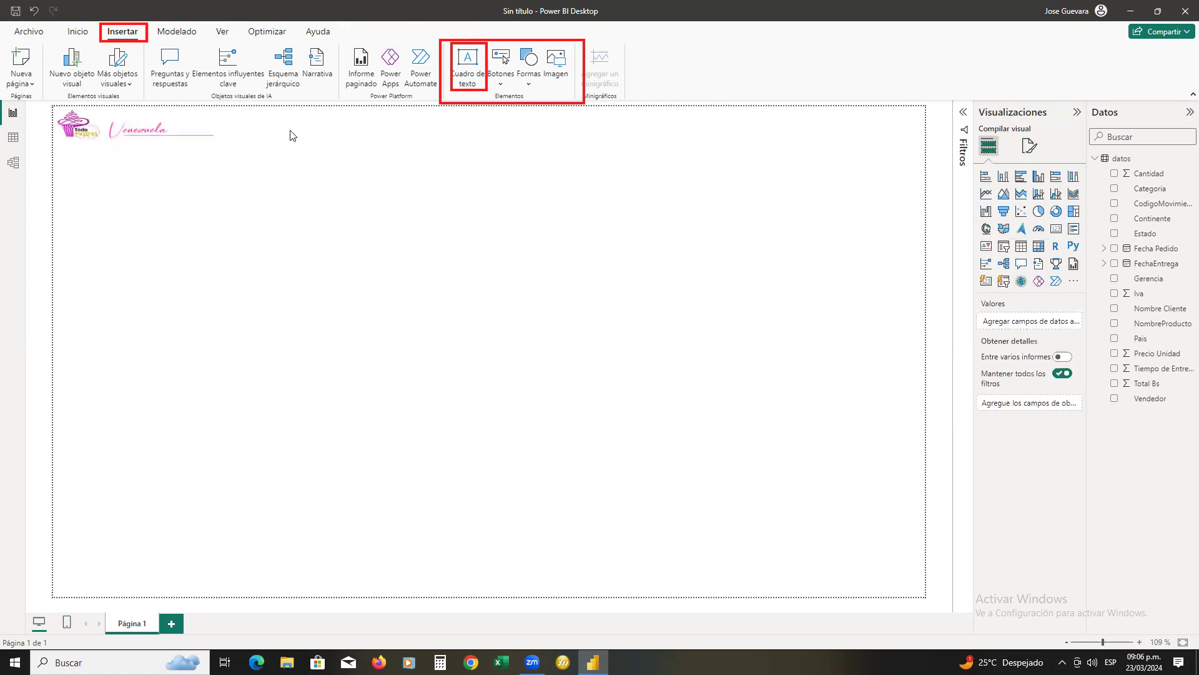
Center the text in the empty title text box and set its font to Arial
left_click(290, 131)
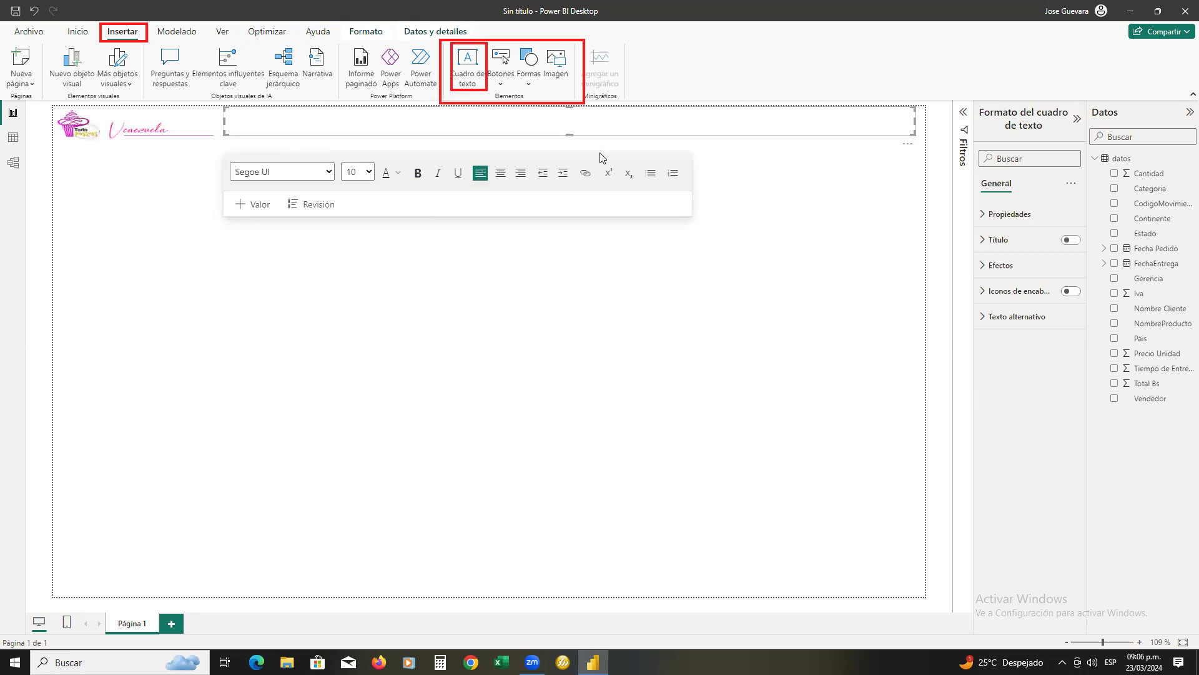
left_click(500, 175)
left_click(329, 175)
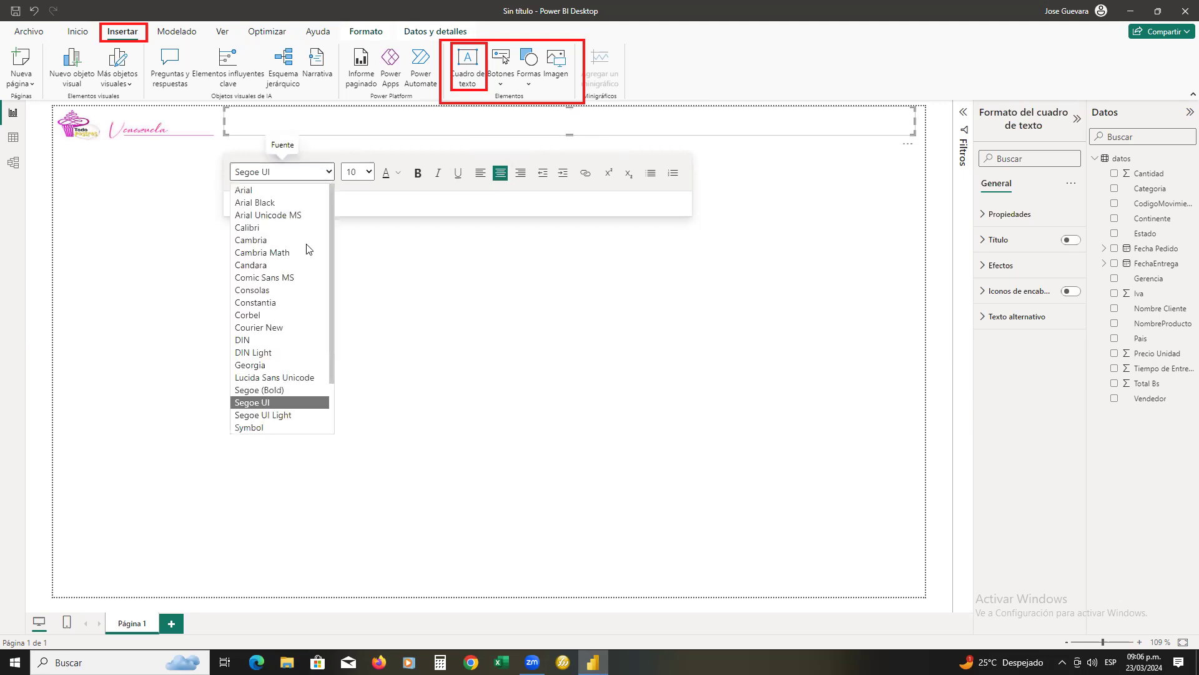
scroll(301, 287, "down", 2)
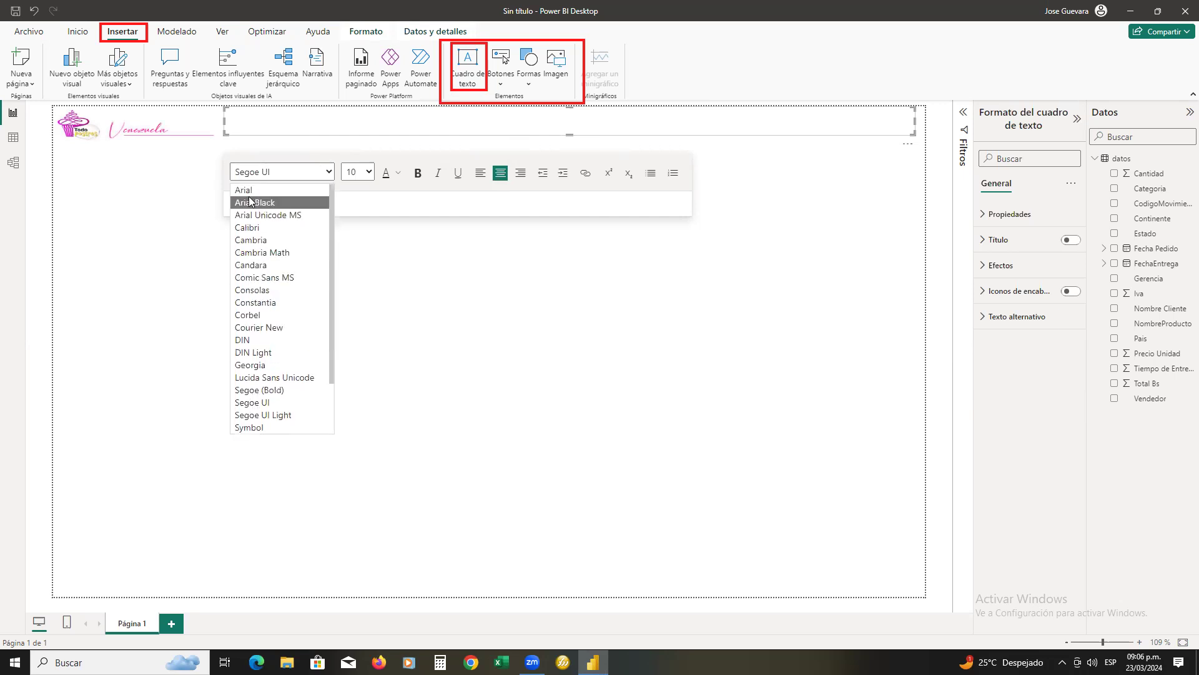
left_click(247, 195)
left_click(418, 173)
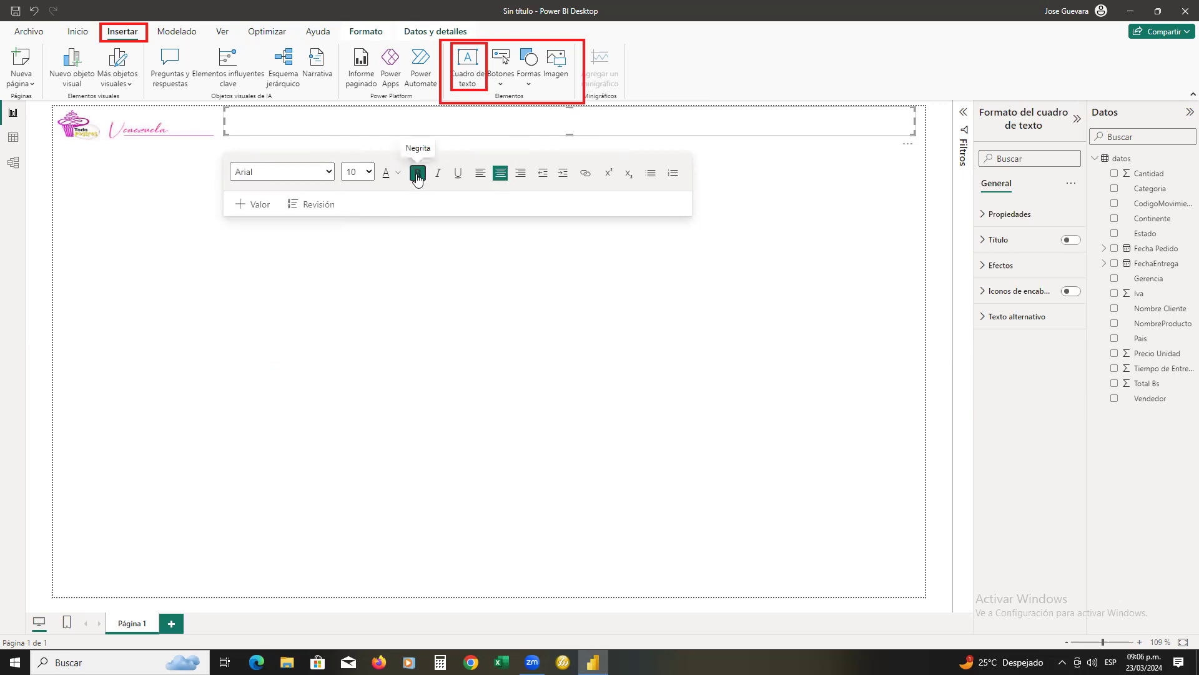
Set the title text's font size to 20 and its color to the darkest pink theme shade
left_click(370, 173)
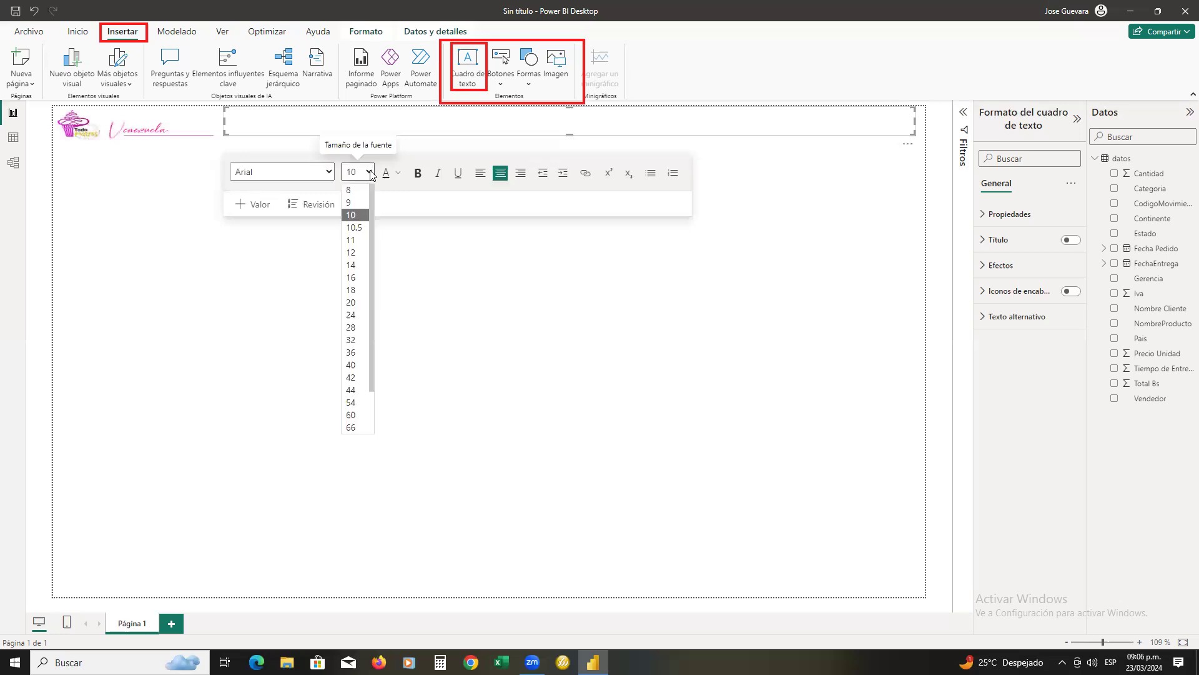
left_click(348, 283)
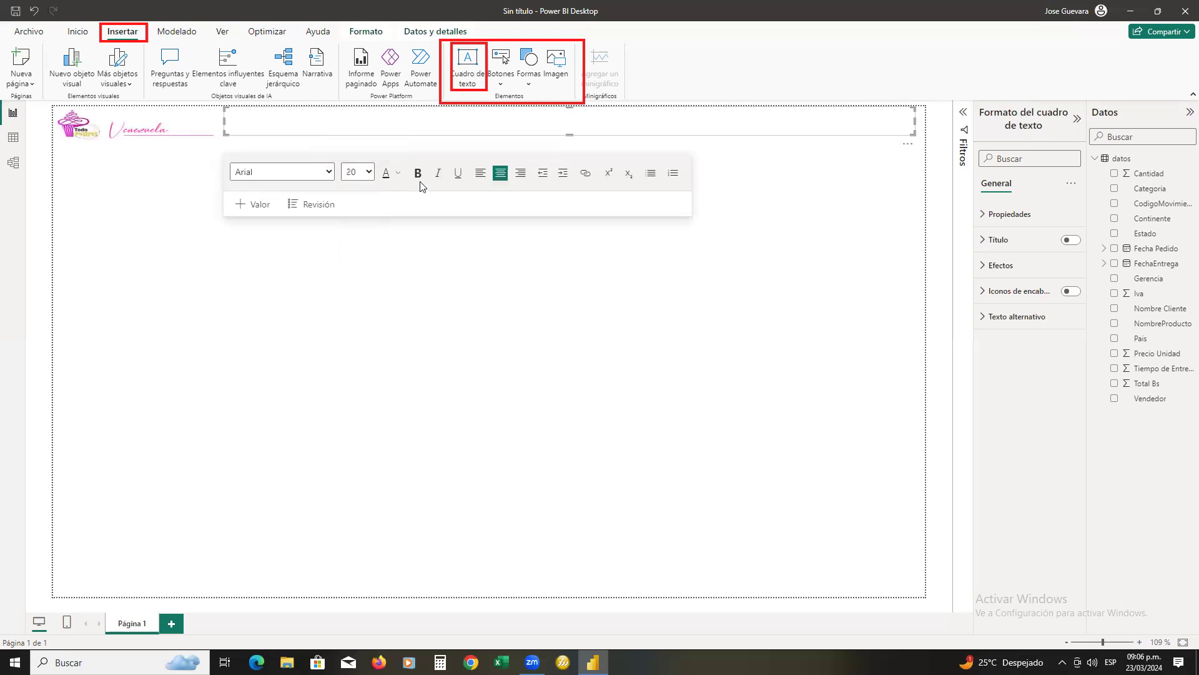
left_click(400, 179)
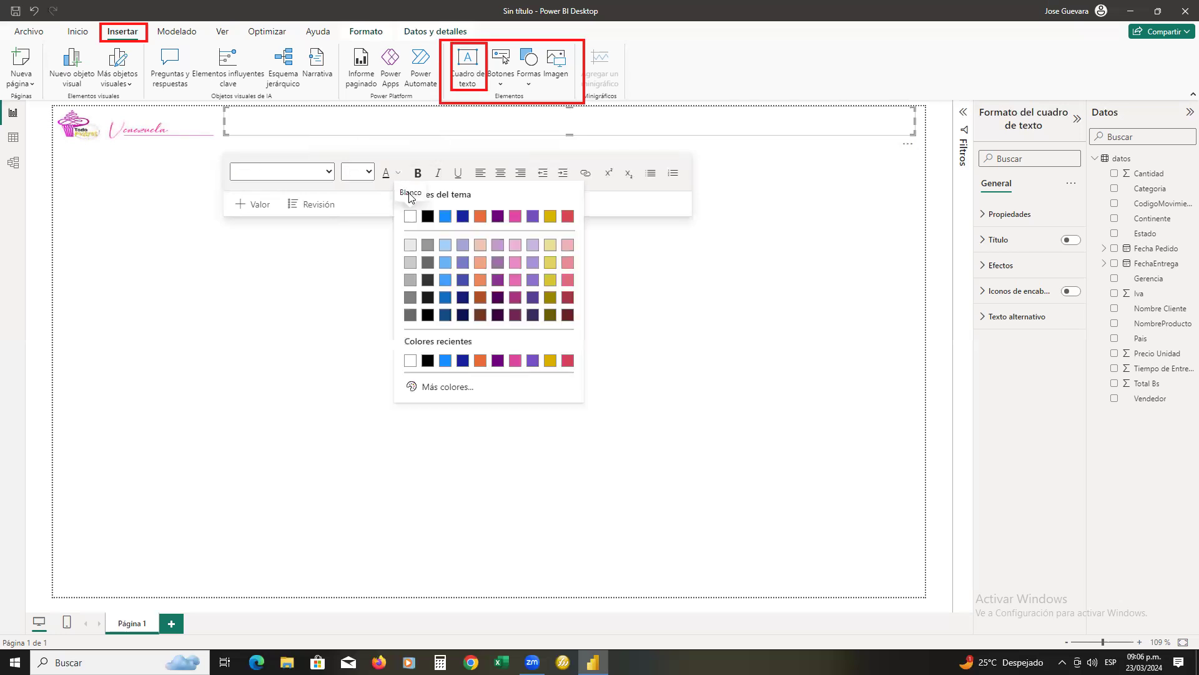
left_click(515, 315)
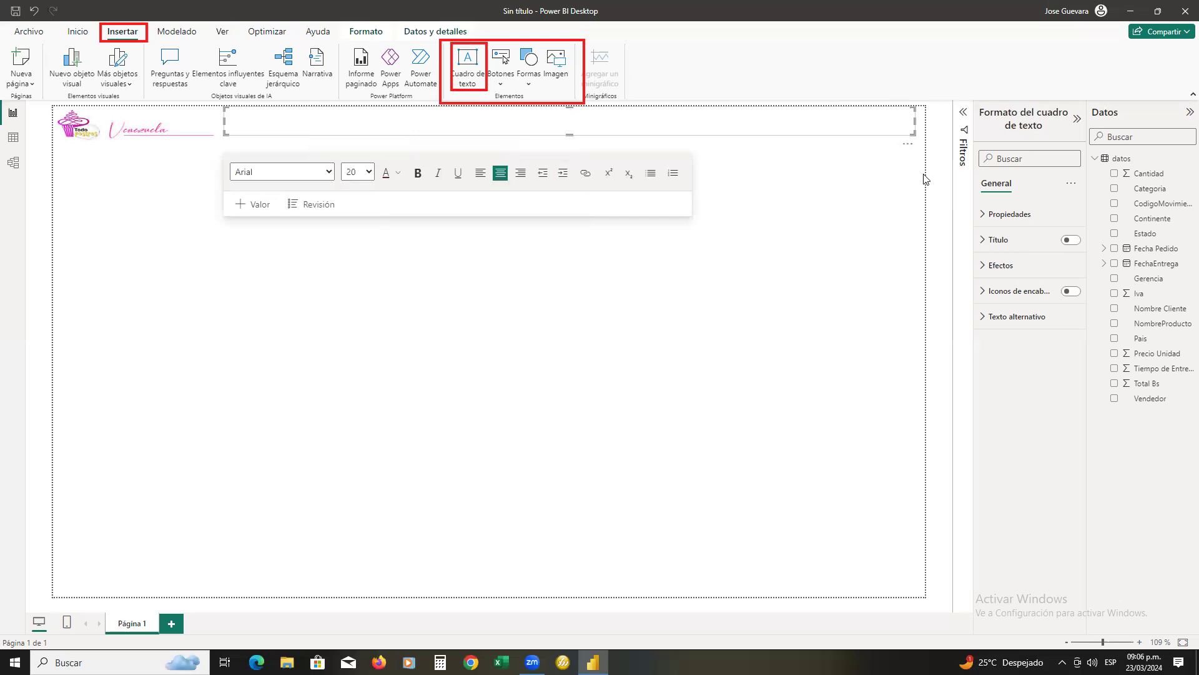
Enter the title "Informe de Ventas Histórico" in the text box
type("Informe de Venta")
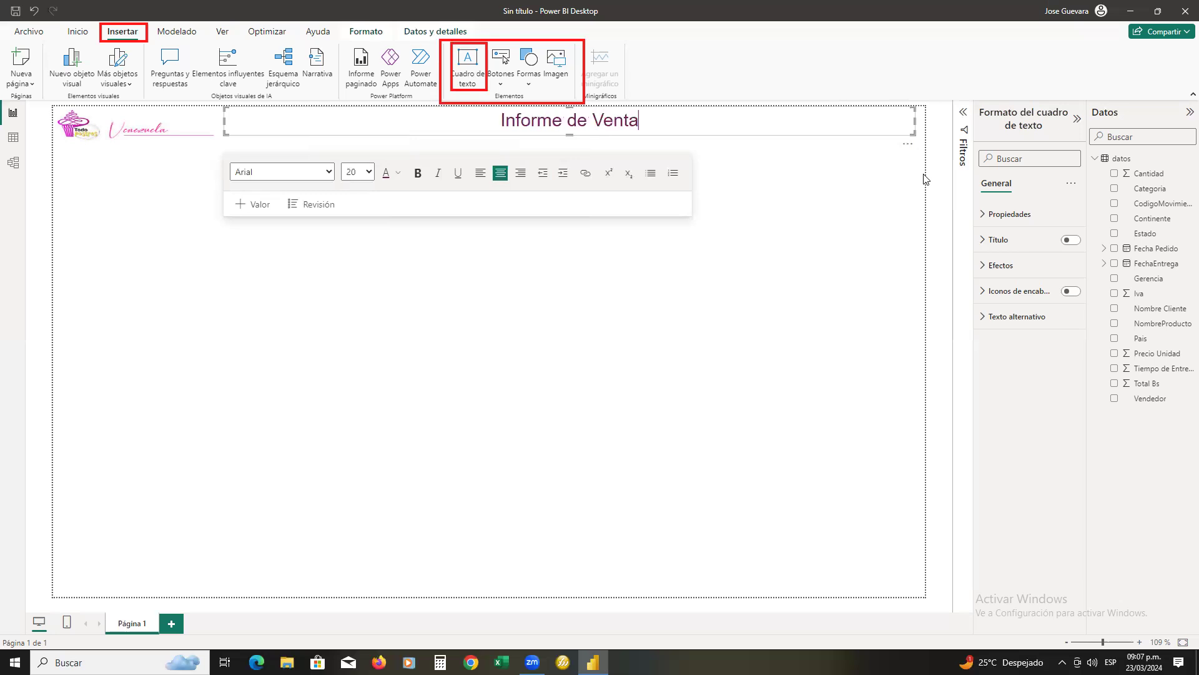
type("s HGistori")
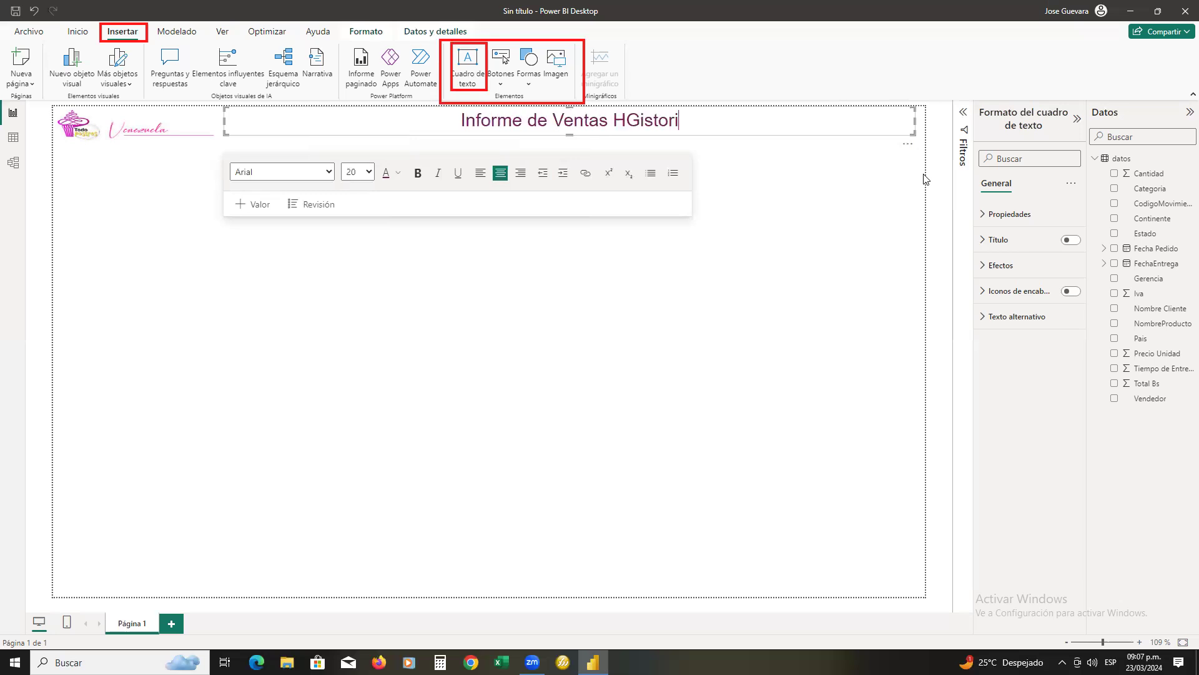
key("BackSpace")
key("BackSpace")
key("BackSpace")
key("BackSpace")
key("BackSpace")
key("BackSpace")
key("BackSpace")
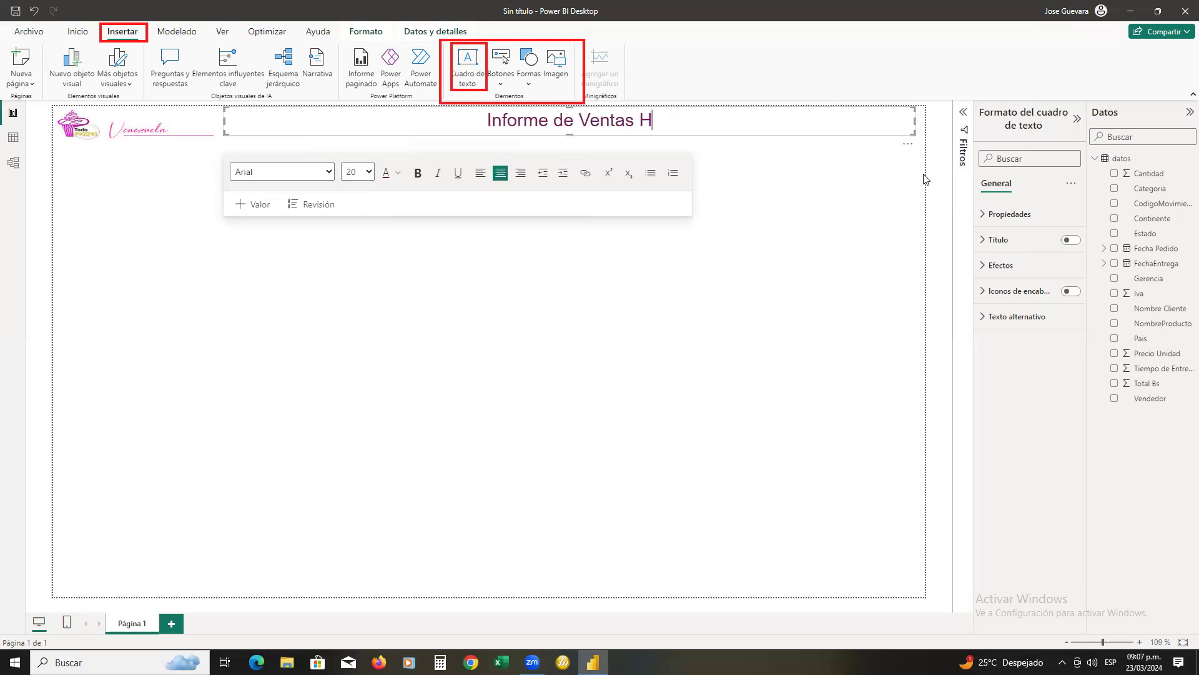
type("ist")
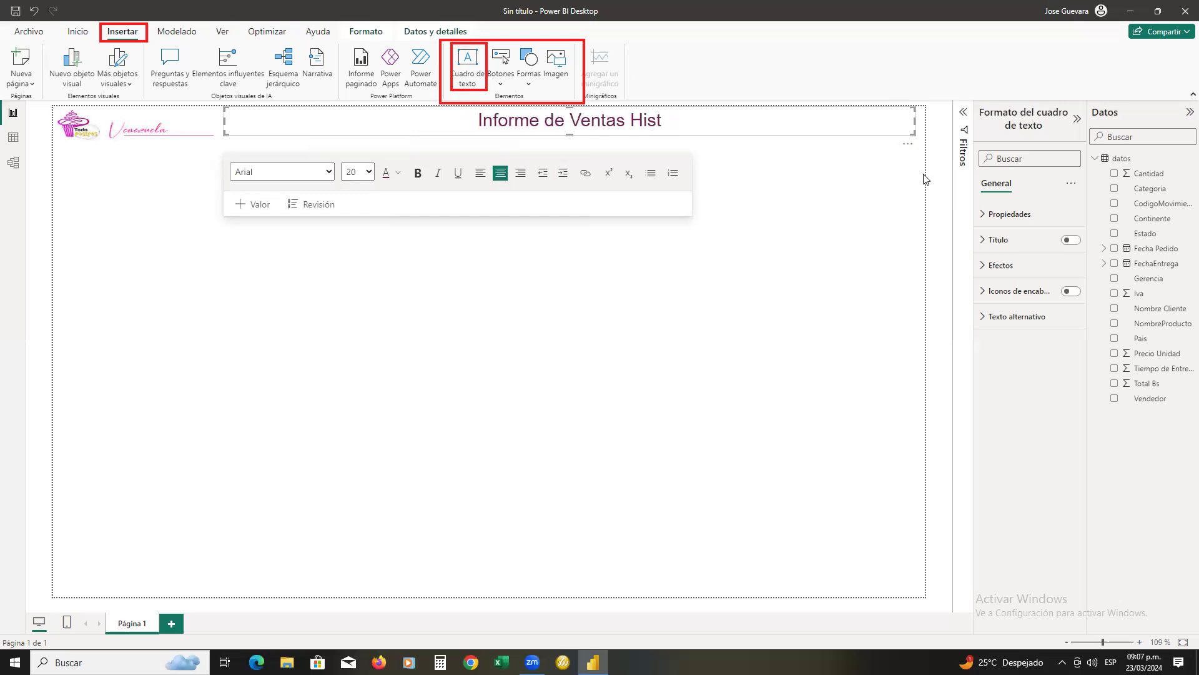
type("´rico")
key("BackSpace")
key("BackSpace")
key("BackSpace")
key("BackSpace")
key("BackSpace")
type("óruc")
key("BackSpace")
key("BackSpace")
type("ico")
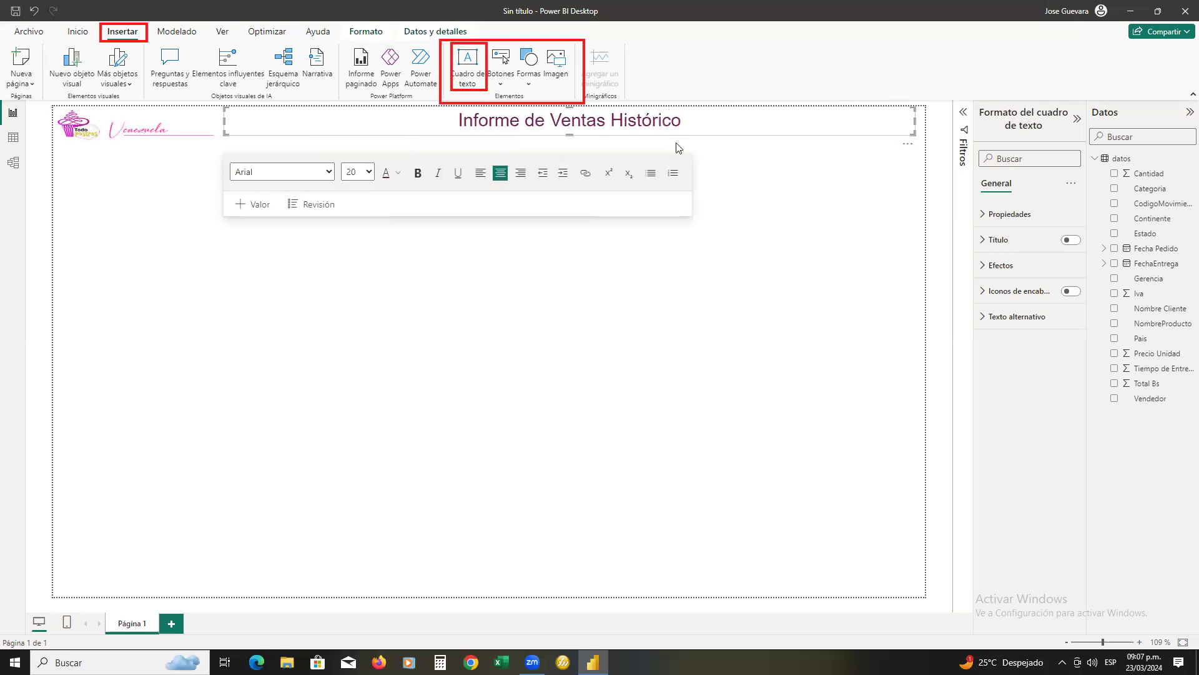
Make the whole title "Informe de Ventas Histórico" bold and deselect the text box
key("shift+Left")
key("shift+Left")
key("shift+Left")
key("shift+Left")
key("shift+Left")
key("shift+Left")
key("shift+Left")
key("shift+Left")
key("shift+Left")
key("shift+Left")
key("shift+Left")
key("shift+Left")
key("shift+Left")
key("shift+Left")
key("shift+Left")
key("shift+Left")
key("shift+Left")
key("shift+Left")
key("shift+Left")
key("shift+Left")
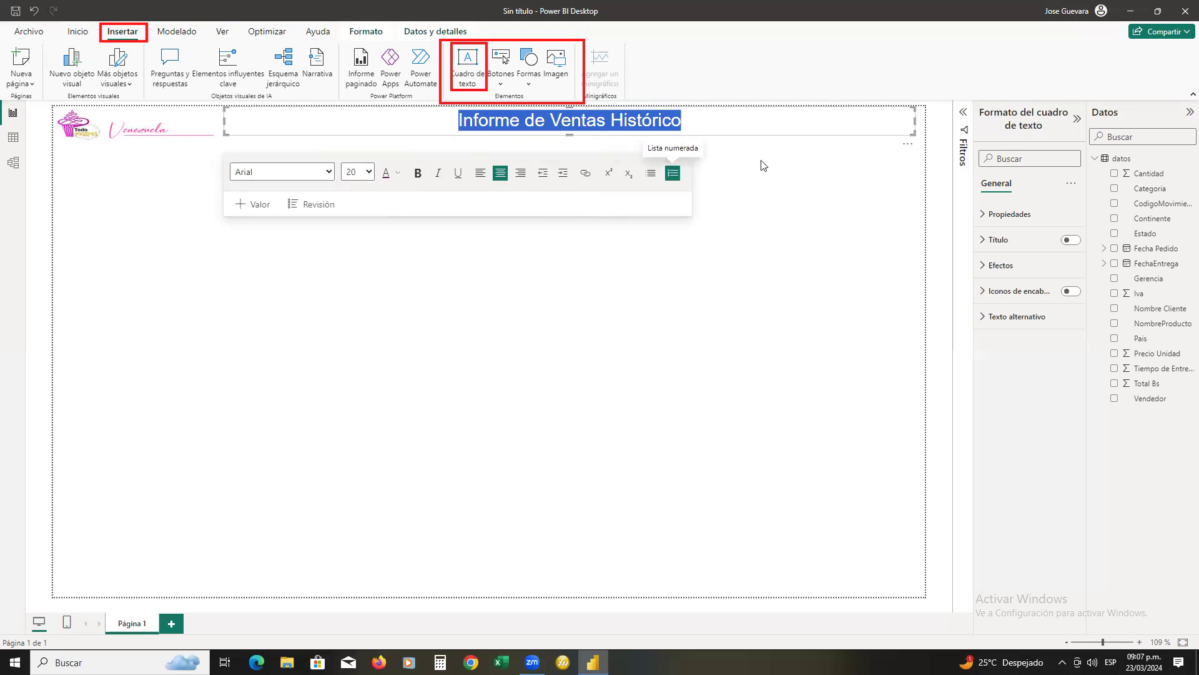
left_click(416, 174)
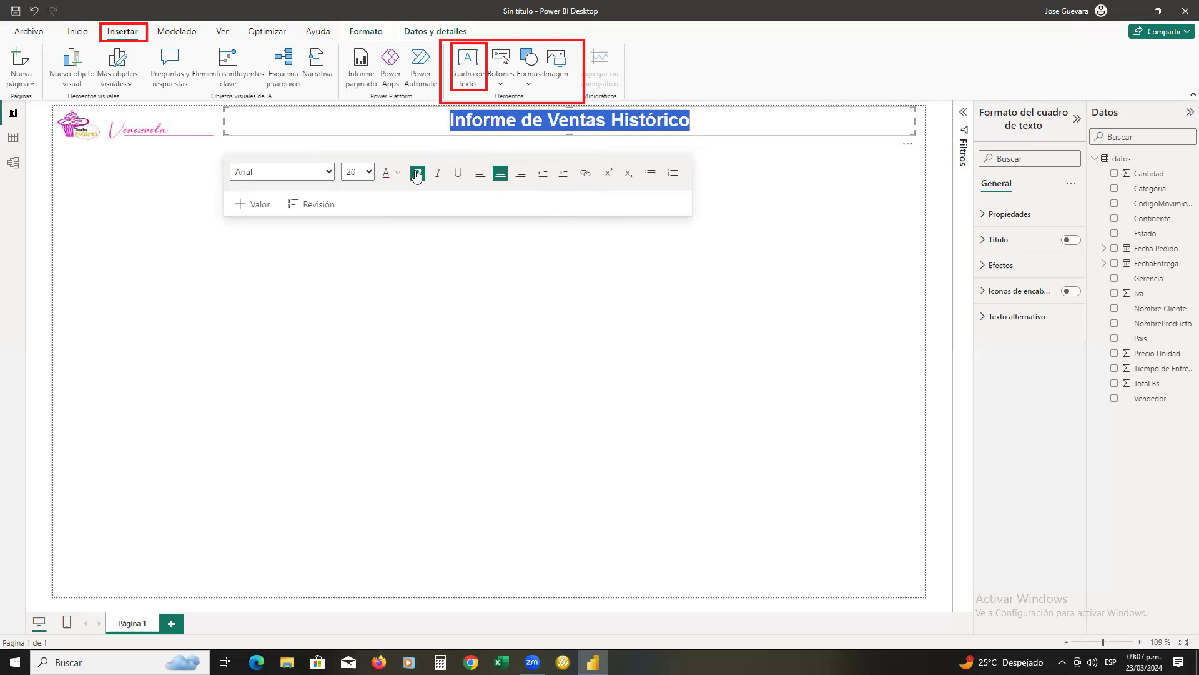
left_click(753, 208)
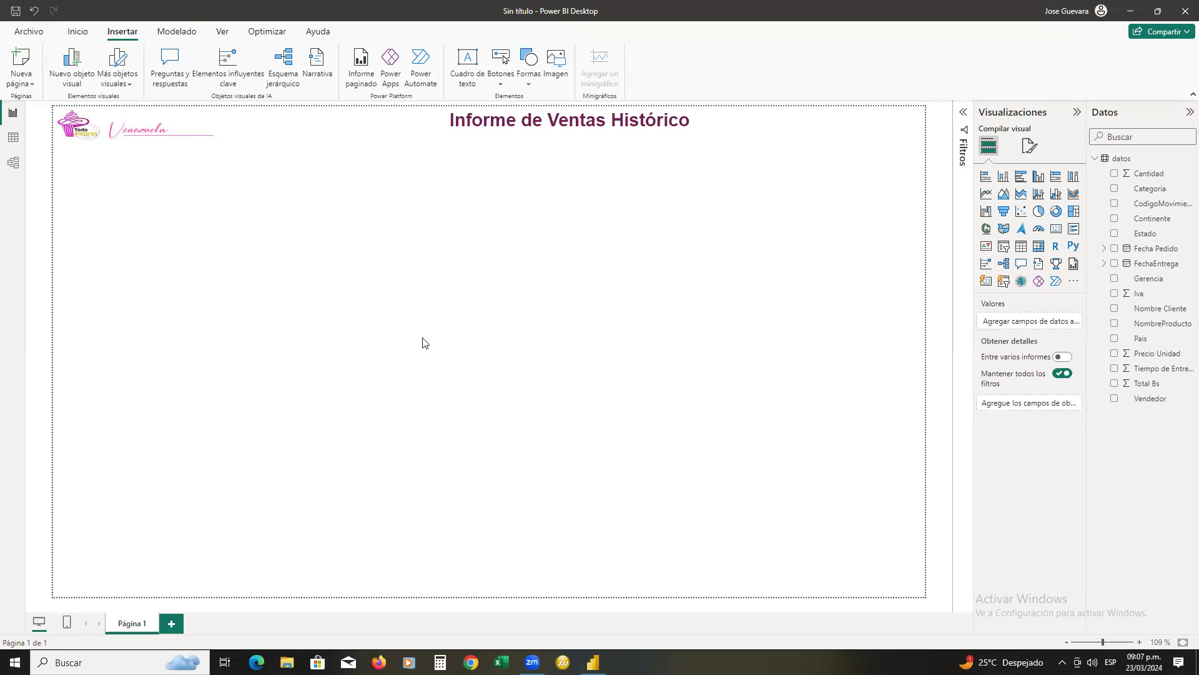
Enable the Borde visual and Sombra effects for the title text box
left_click(440, 138)
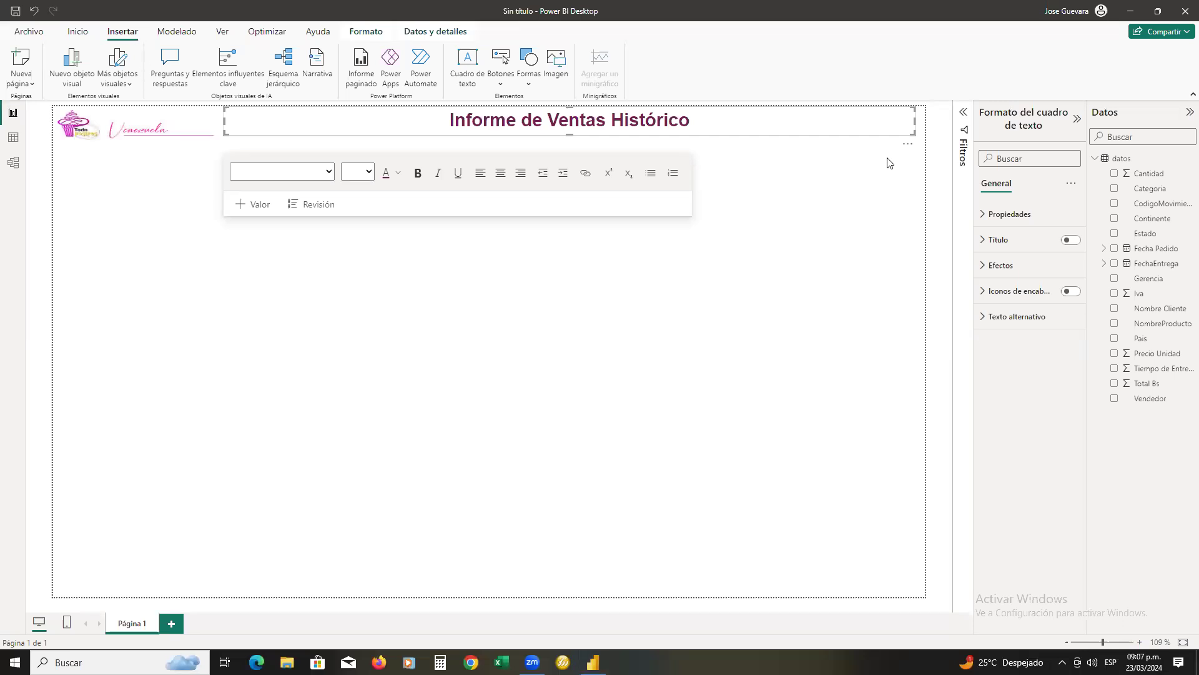
mouse_move(709, 92)
left_mouse_down()
mouse_move(419, 98)
mouse_move(548, 142)
mouse_move(718, 131)
mouse_move(690, 92)
left_mouse_up()
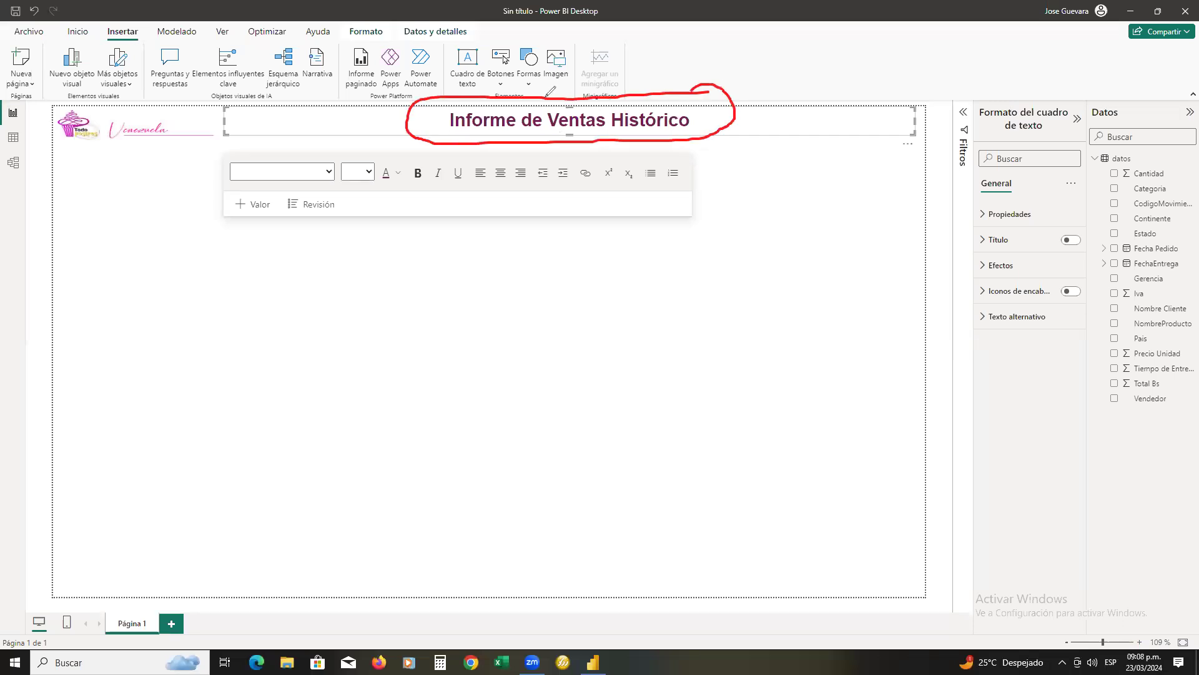
mouse_move(546, 95)
left_mouse_down()
mouse_move(609, 66)
mouse_move(802, 61)
mouse_move(979, 64)
mouse_move(1033, 106)
mouse_move(1037, 94)
mouse_move(1017, 100)
left_mouse_up()
mouse_move(1019, 179)
left_mouse_down()
mouse_move(979, 174)
mouse_move(1001, 194)
mouse_move(1024, 187)
mouse_move(1020, 178)
left_mouse_up()
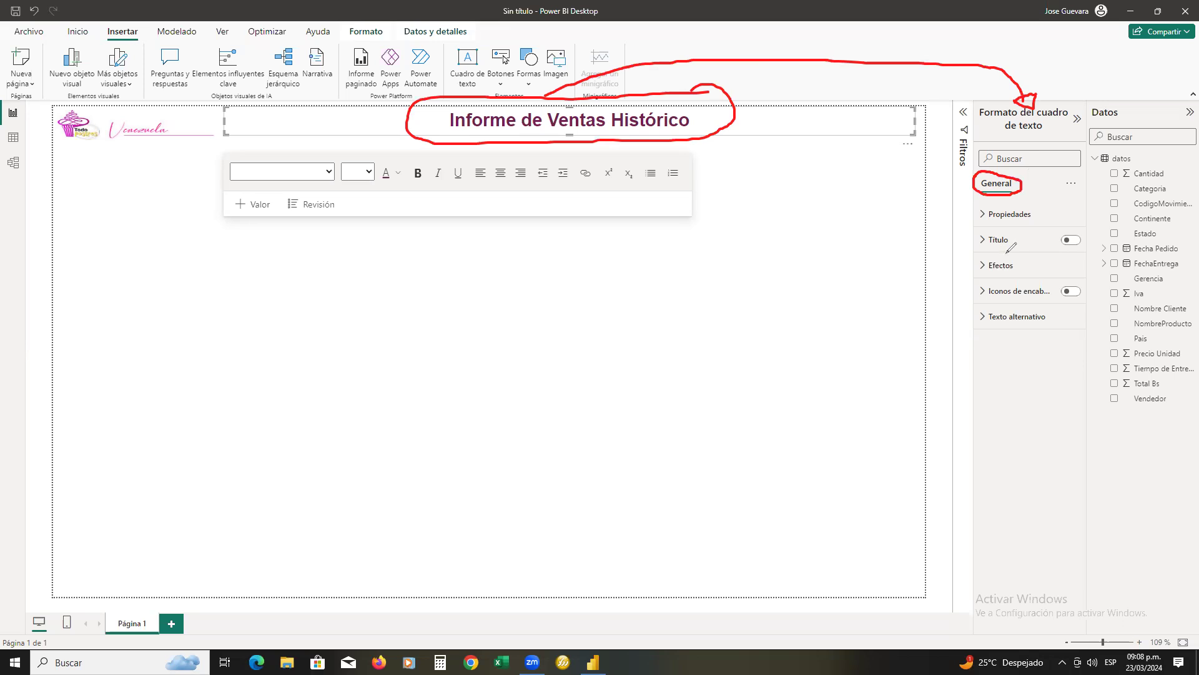
mouse_move(1036, 255)
left_mouse_down()
mouse_move(993, 253)
mouse_move(995, 275)
mouse_move(1037, 266)
mouse_move(1024, 250)
left_mouse_up()
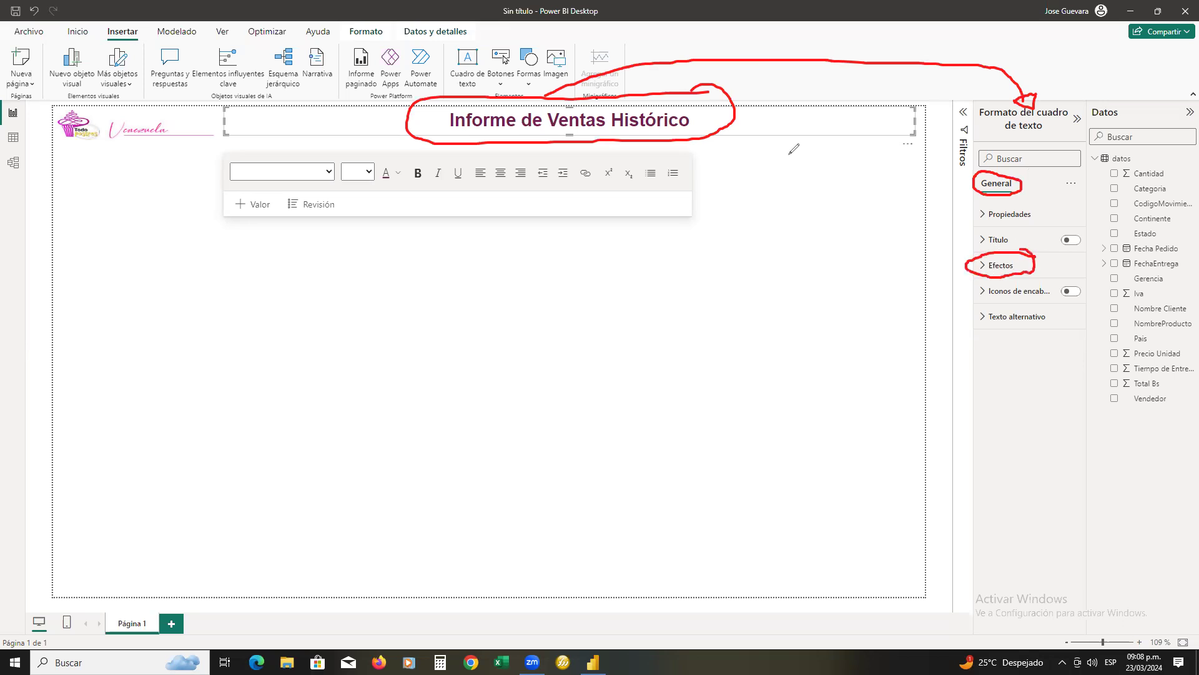
left_click(989, 273)
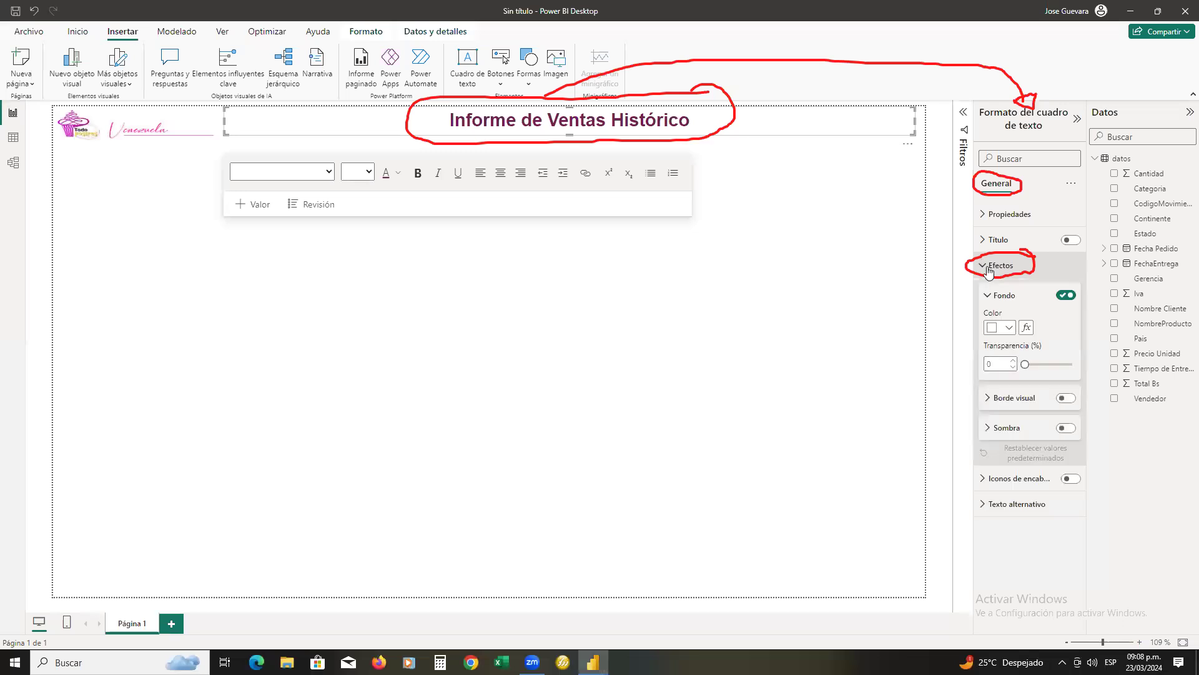
left_click(1068, 398)
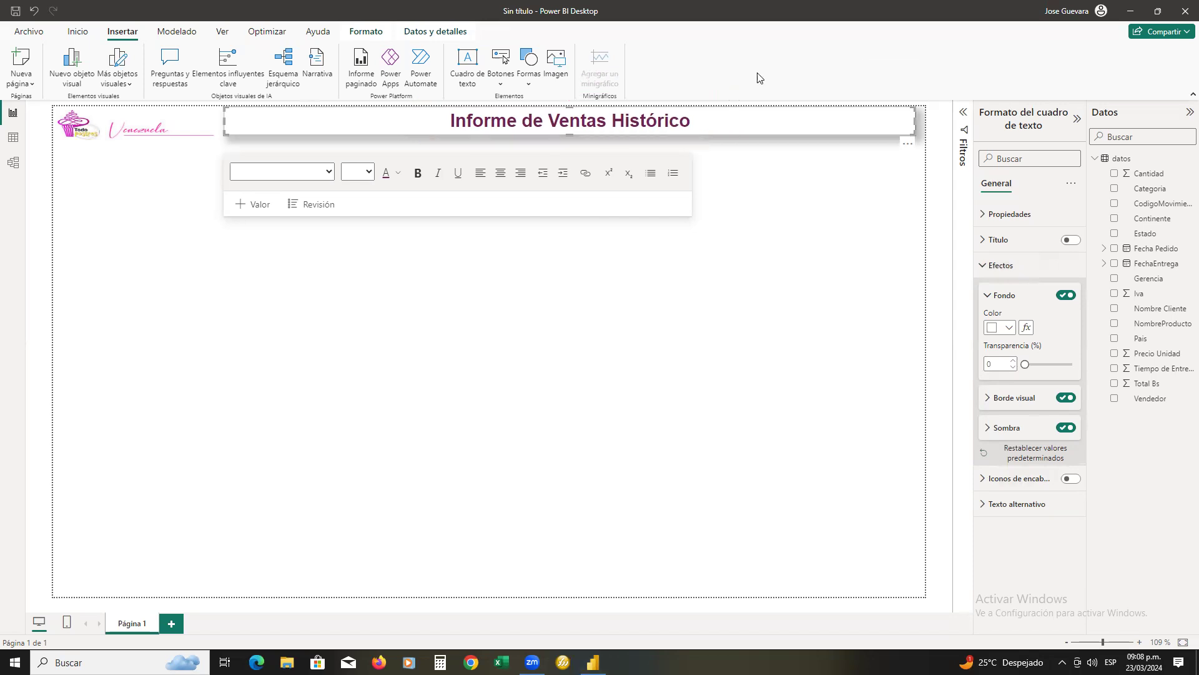
left_click(837, 211)
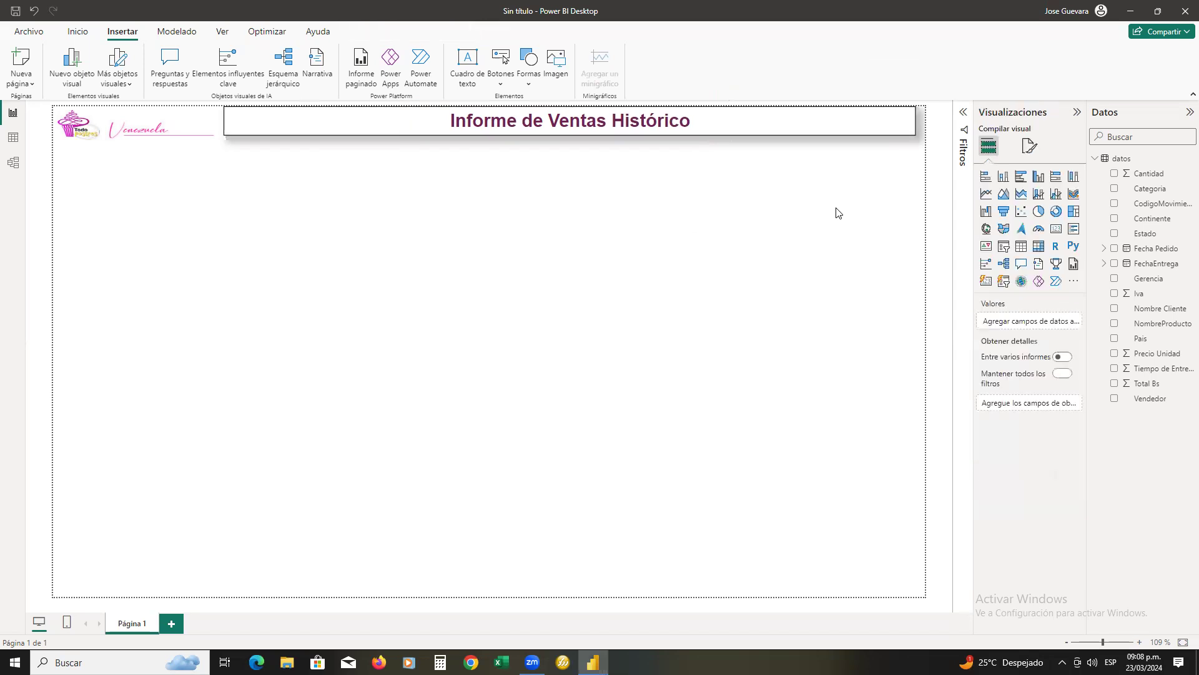
Set the background color of the title text box to the custom light shade #F7F4F4 and deselect the box
left_click(779, 134)
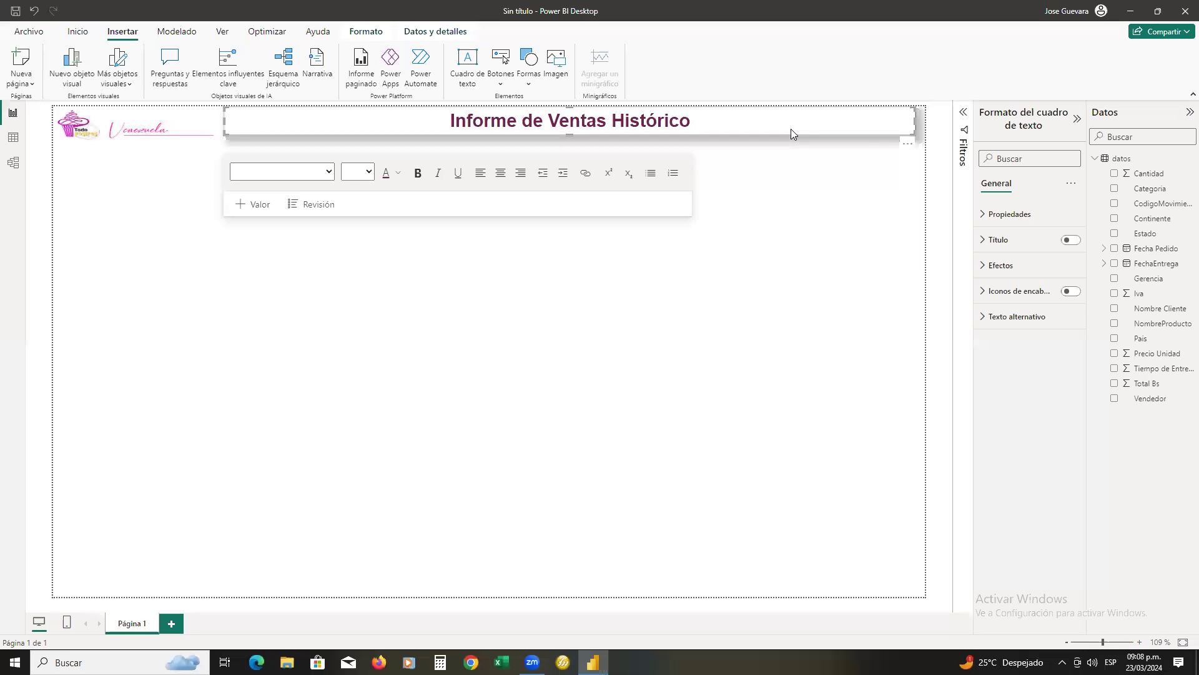
mouse_move(716, 105)
left_mouse_down()
mouse_move(979, 72)
mouse_move(1012, 100)
left_mouse_up()
mouse_move(1088, 102)
left_mouse_down()
mouse_move(1007, 103)
mouse_move(972, 118)
mouse_move(1062, 132)
mouse_move(1094, 109)
left_mouse_up()
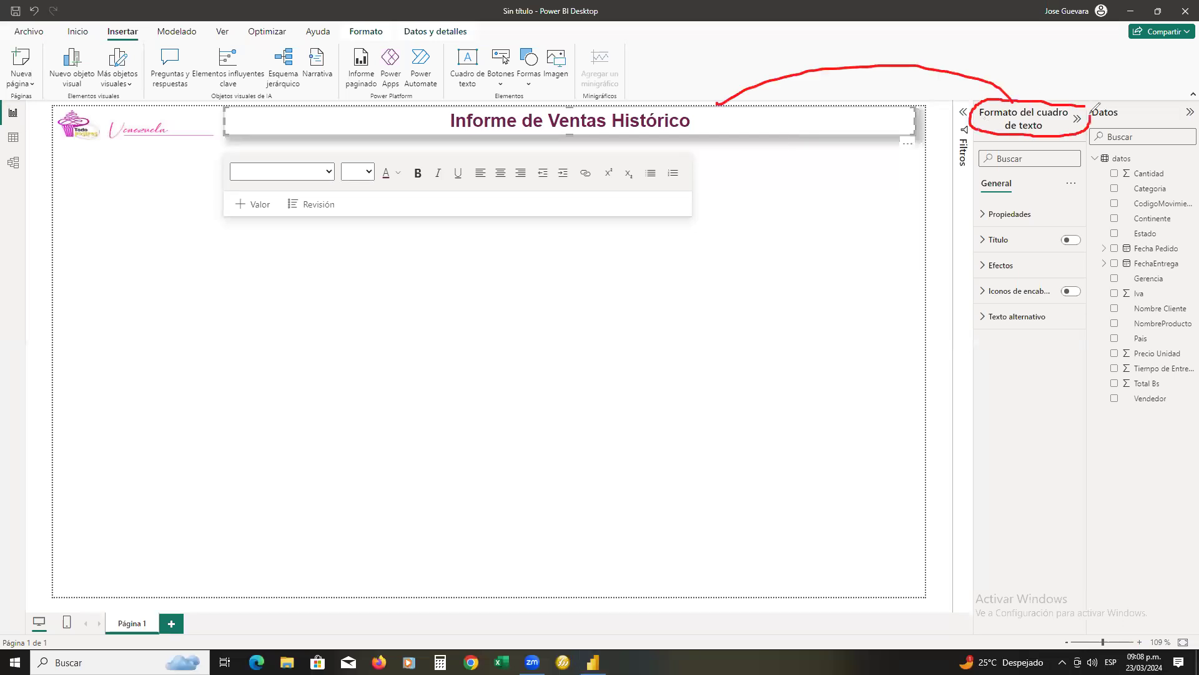
mouse_move(1022, 254)
left_mouse_down()
mouse_move(974, 270)
mouse_move(1033, 268)
mouse_move(1029, 251)
mouse_move(1015, 255)
left_mouse_up()
left_click(983, 266)
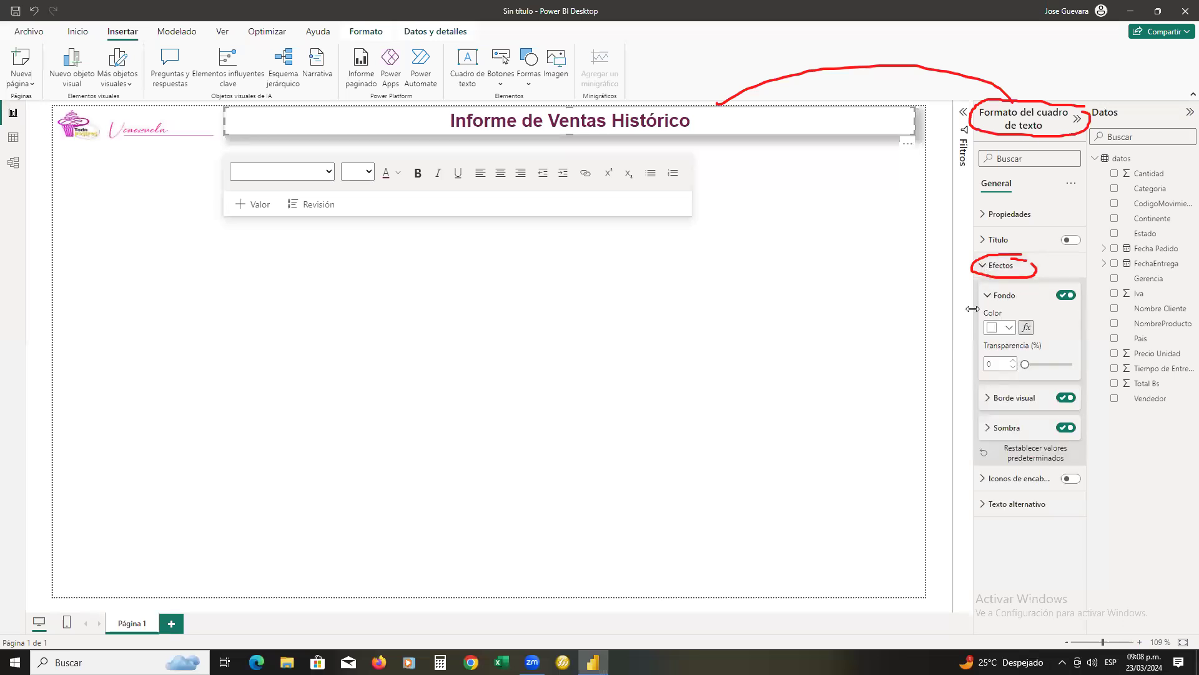
left_click(1010, 328)
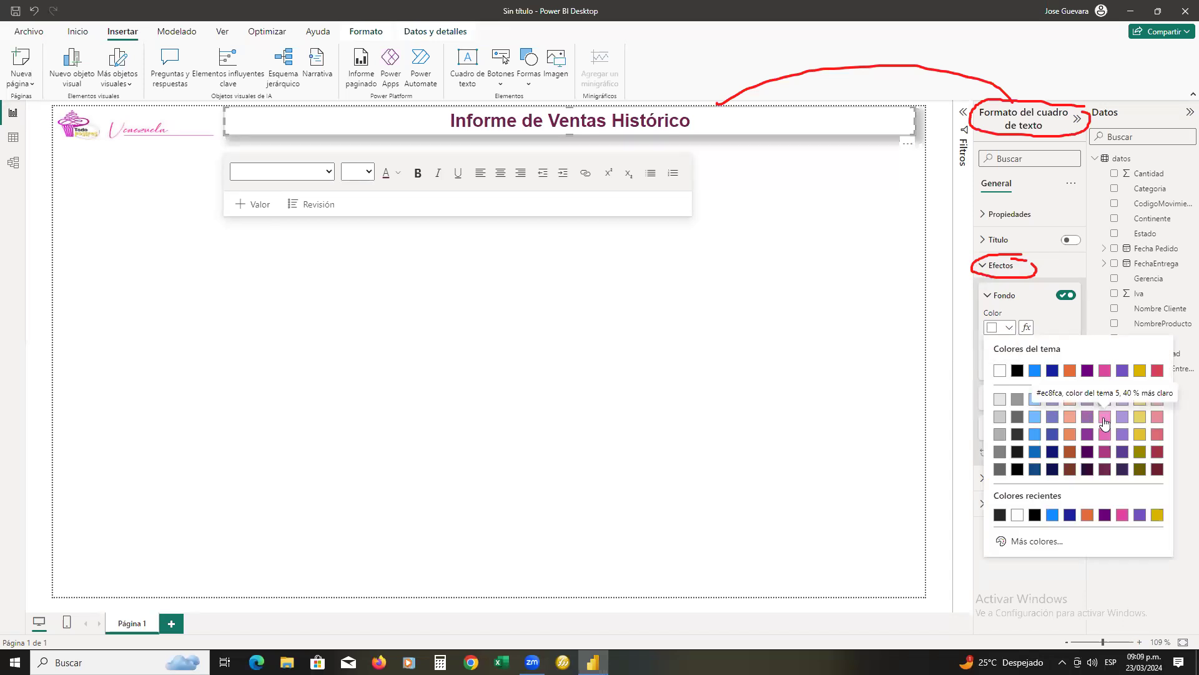
left_click(1002, 542)
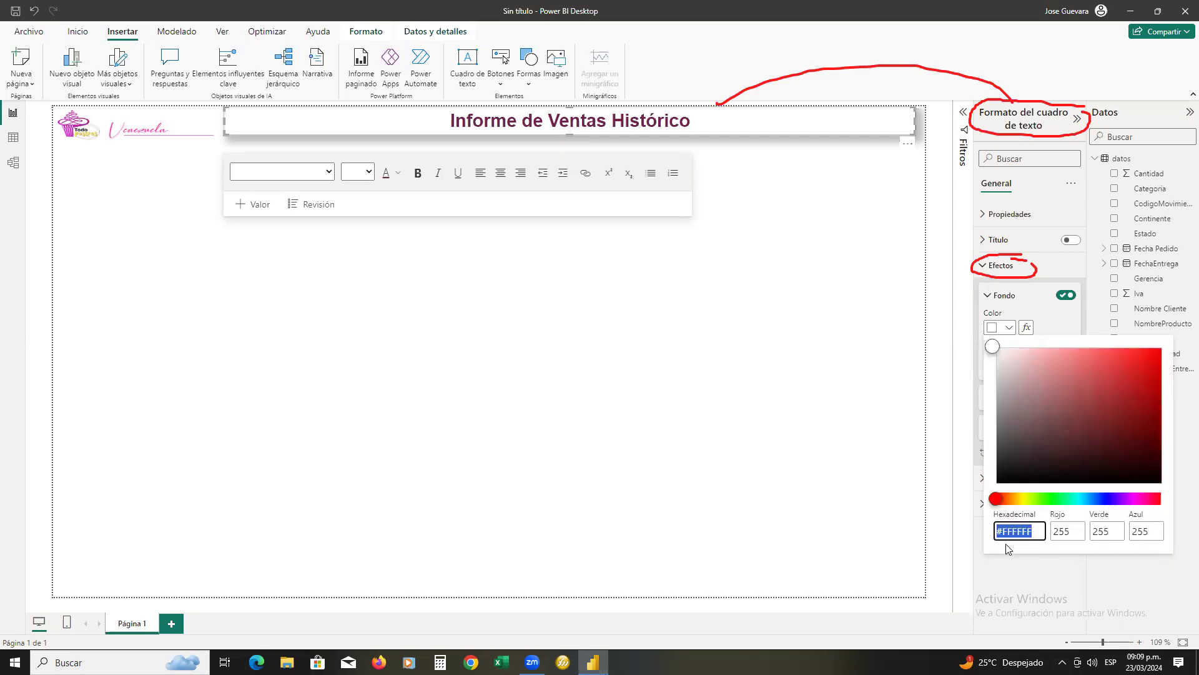
left_click(1050, 348)
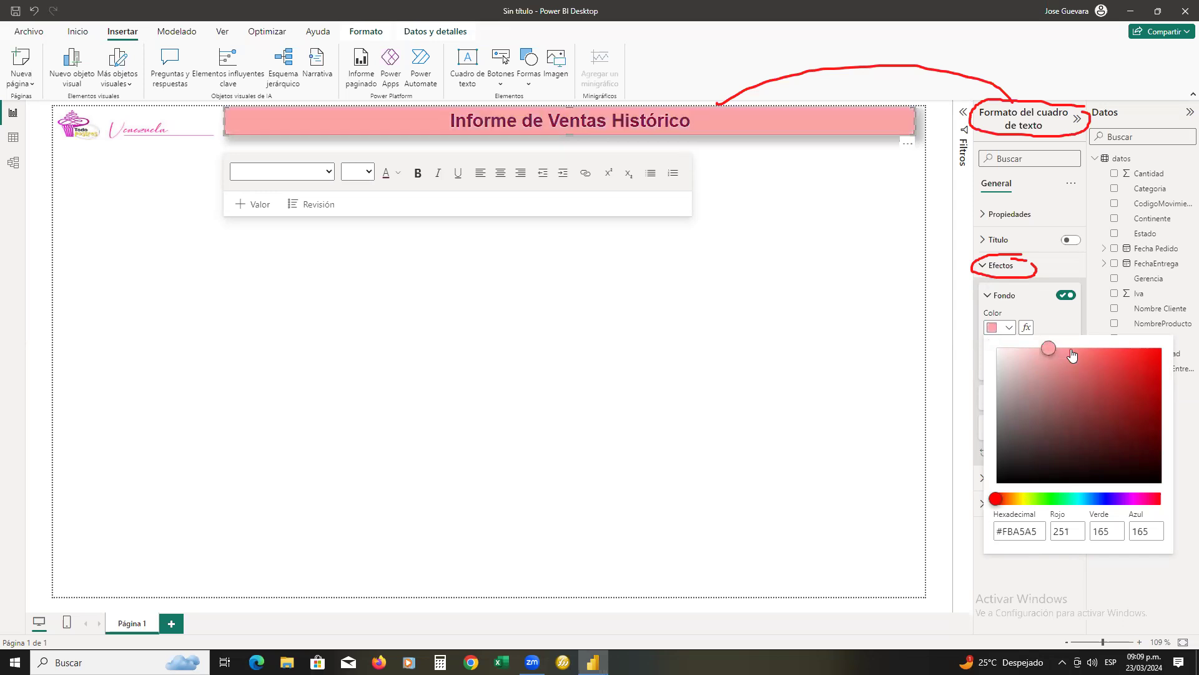
left_click(1009, 354)
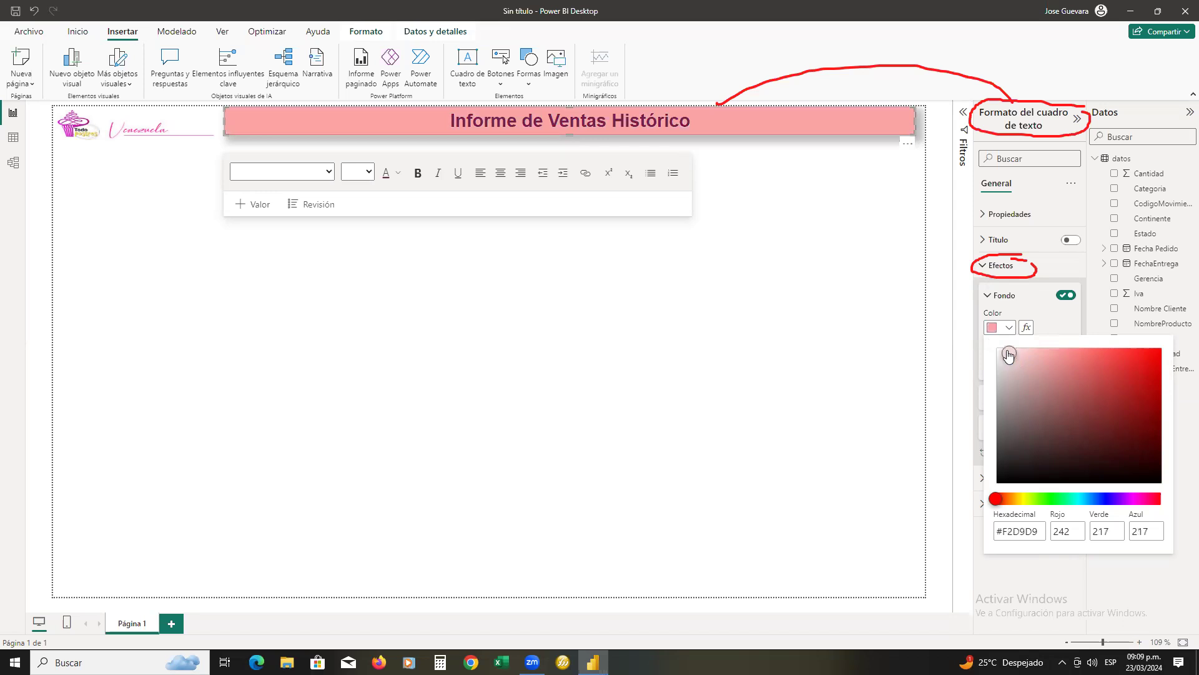
left_click(998, 354)
left_click(999, 357)
left_click_drag(999, 358, 995, 351)
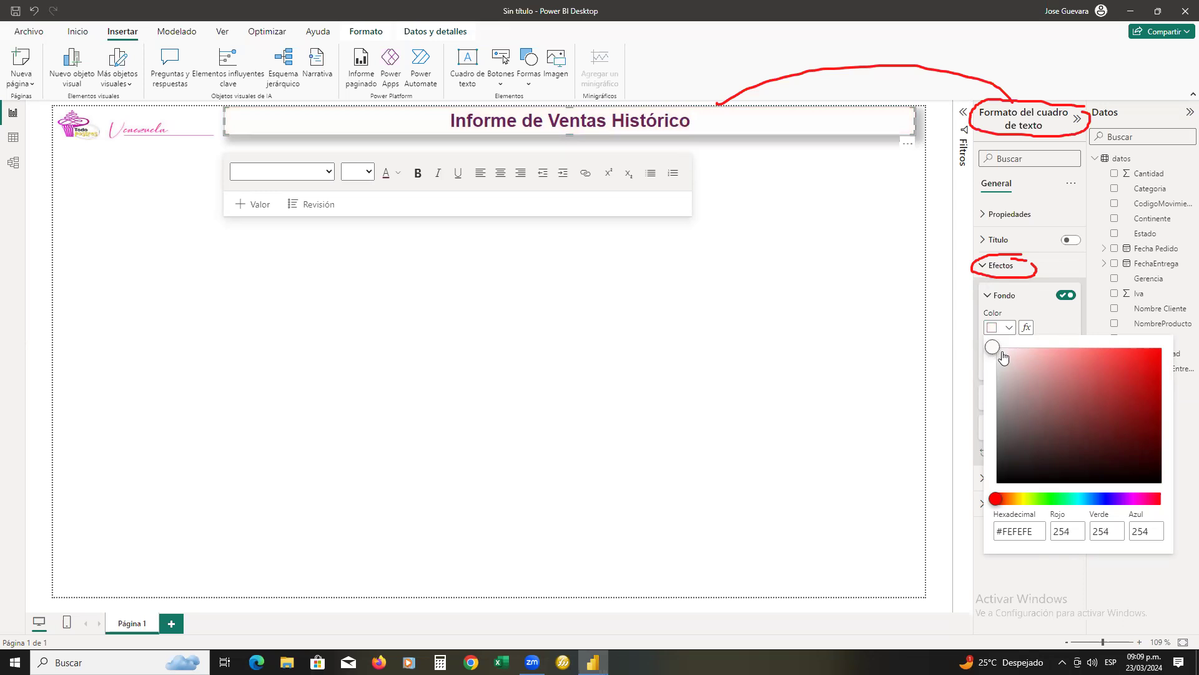
left_click(997, 352)
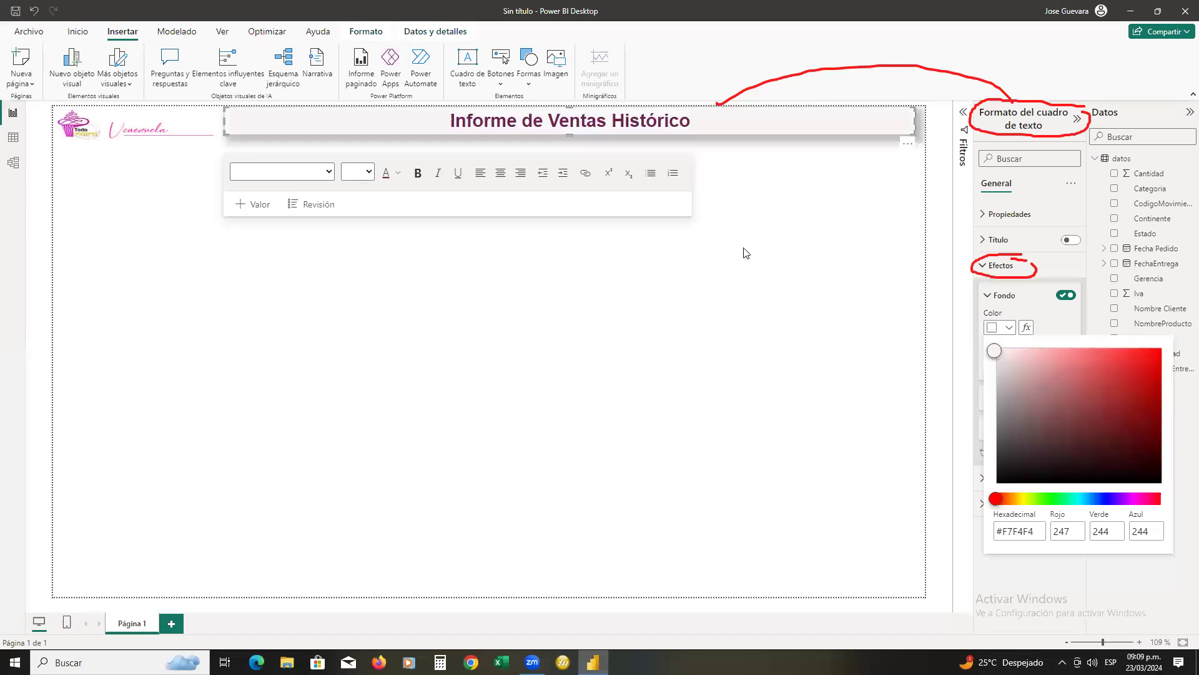
left_click(1016, 101)
left_click(1007, 274)
left_click(1032, 269)
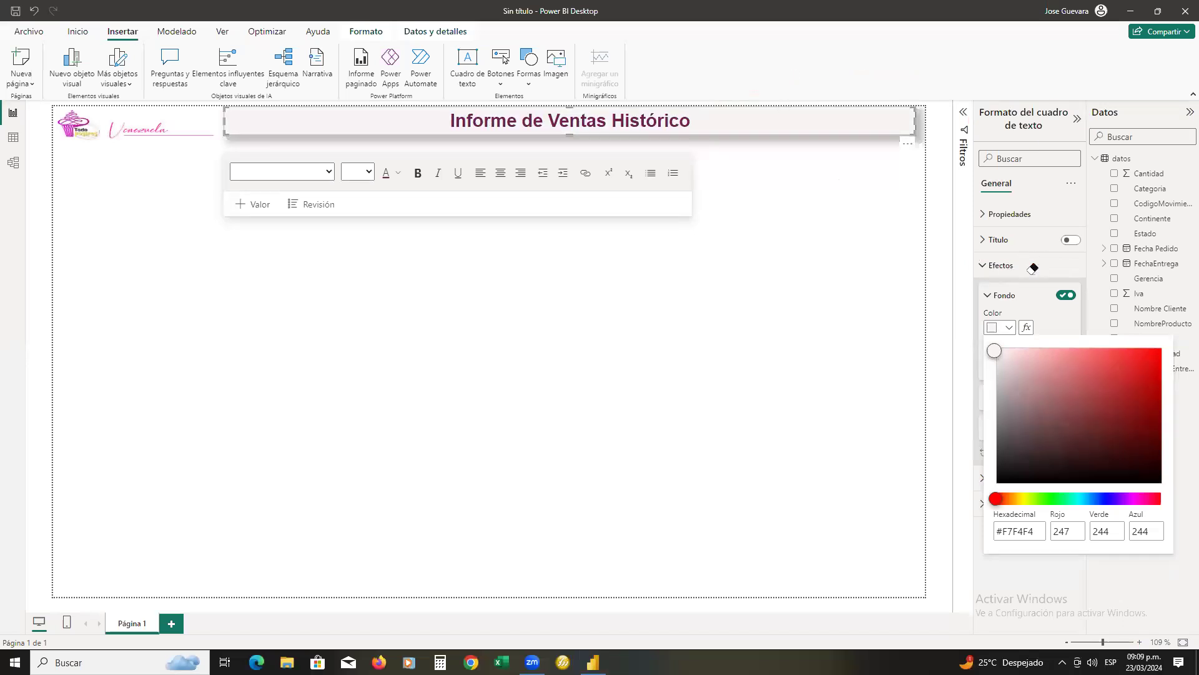
left_click(784, 252)
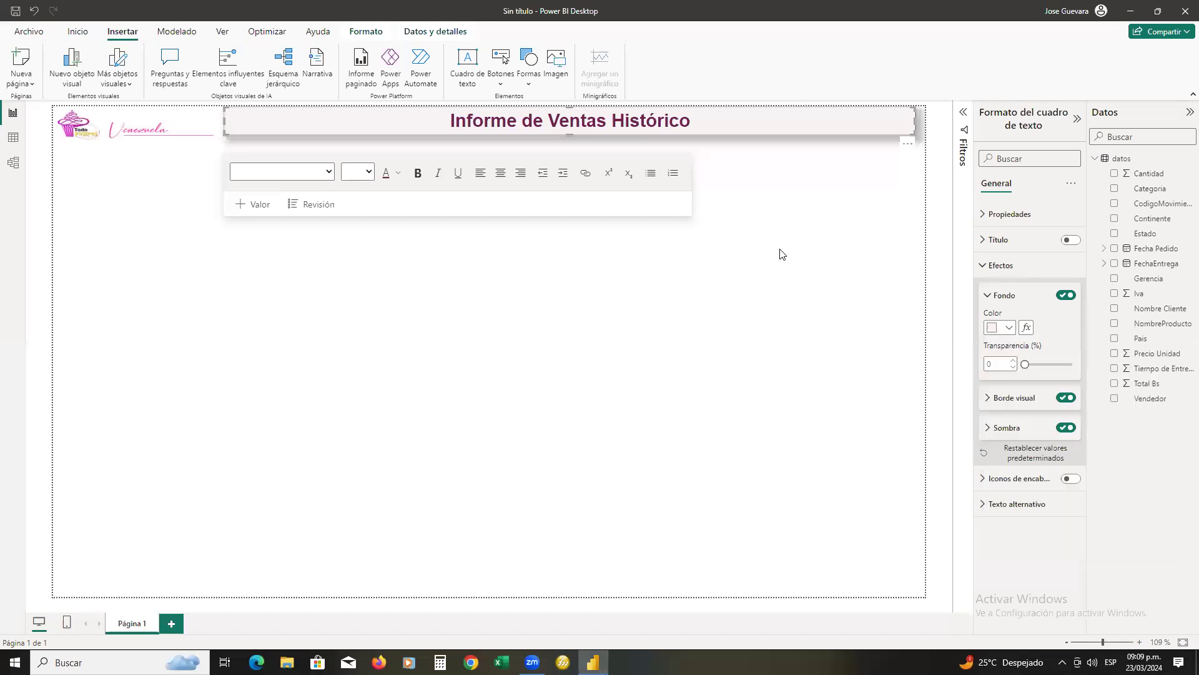
left_click(775, 250)
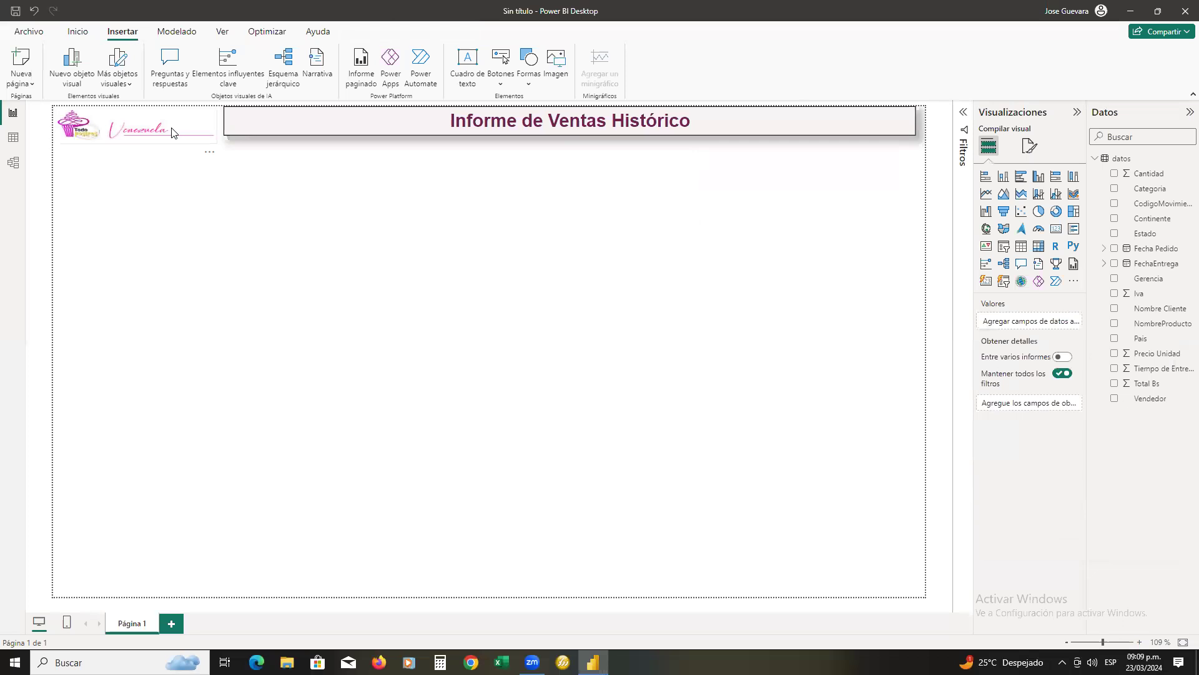
Set the font size of the title "Informe de Ventas Histórico" to 18 and slightly reduce the text box's height
left_click(129, 133)
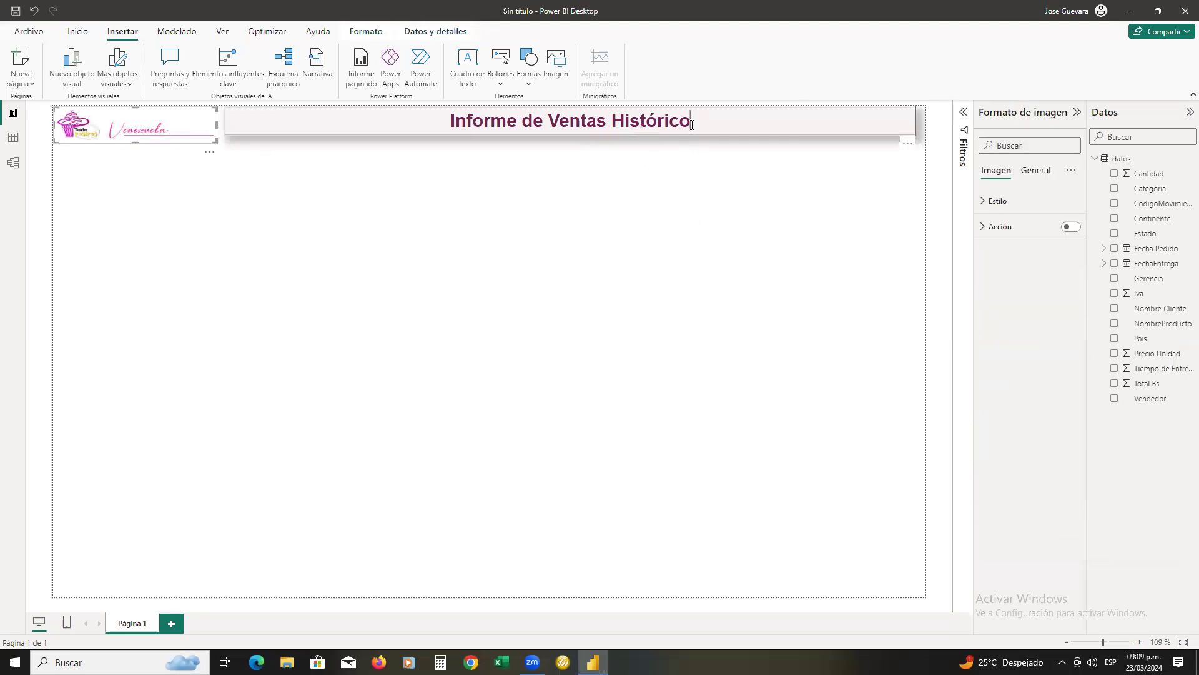
left_click_drag(662, 121, 432, 124)
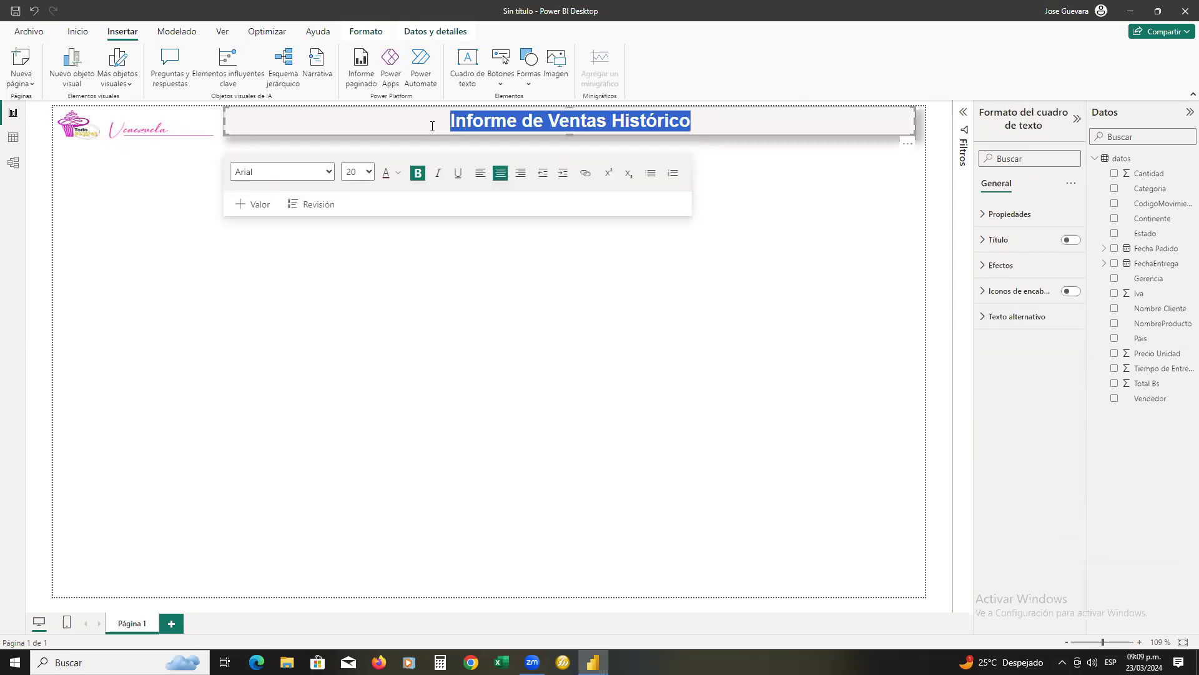
left_click(367, 172)
left_click(349, 295)
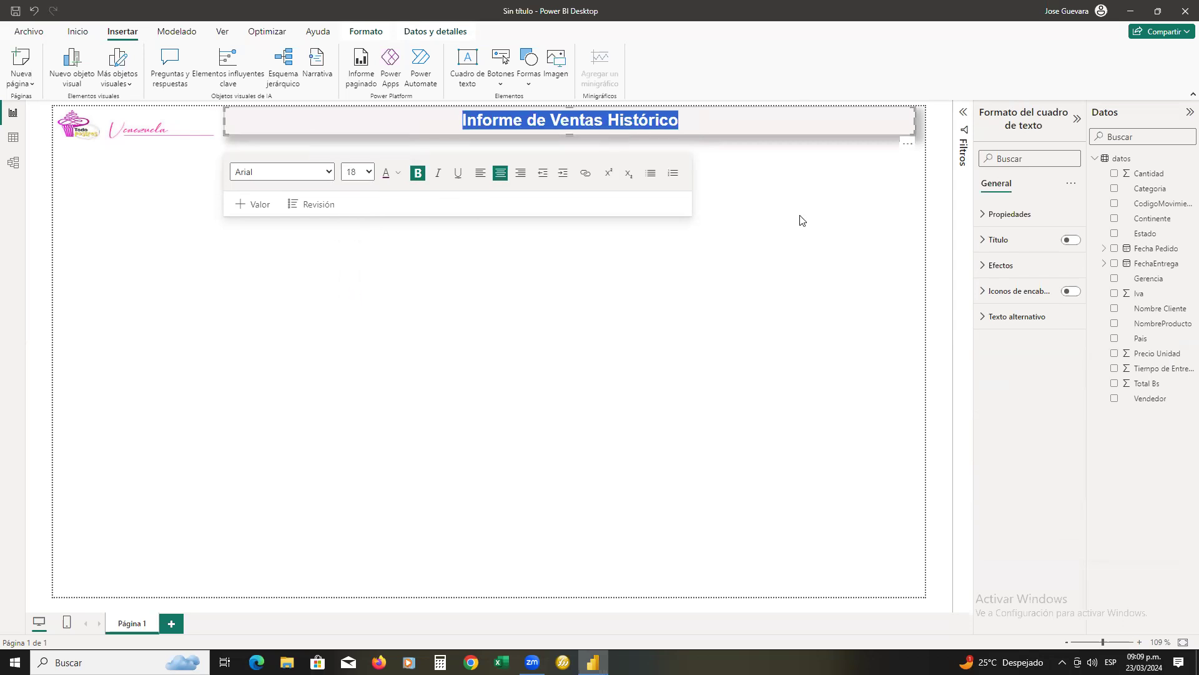
left_click(566, 133)
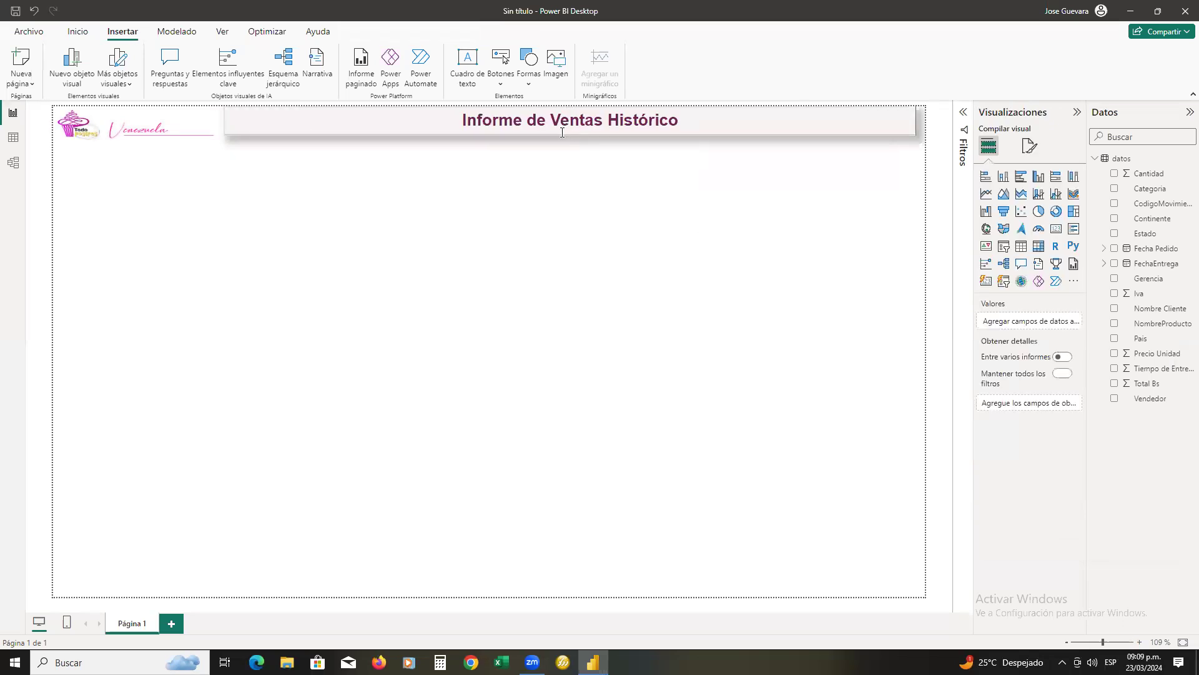
left_click(564, 133)
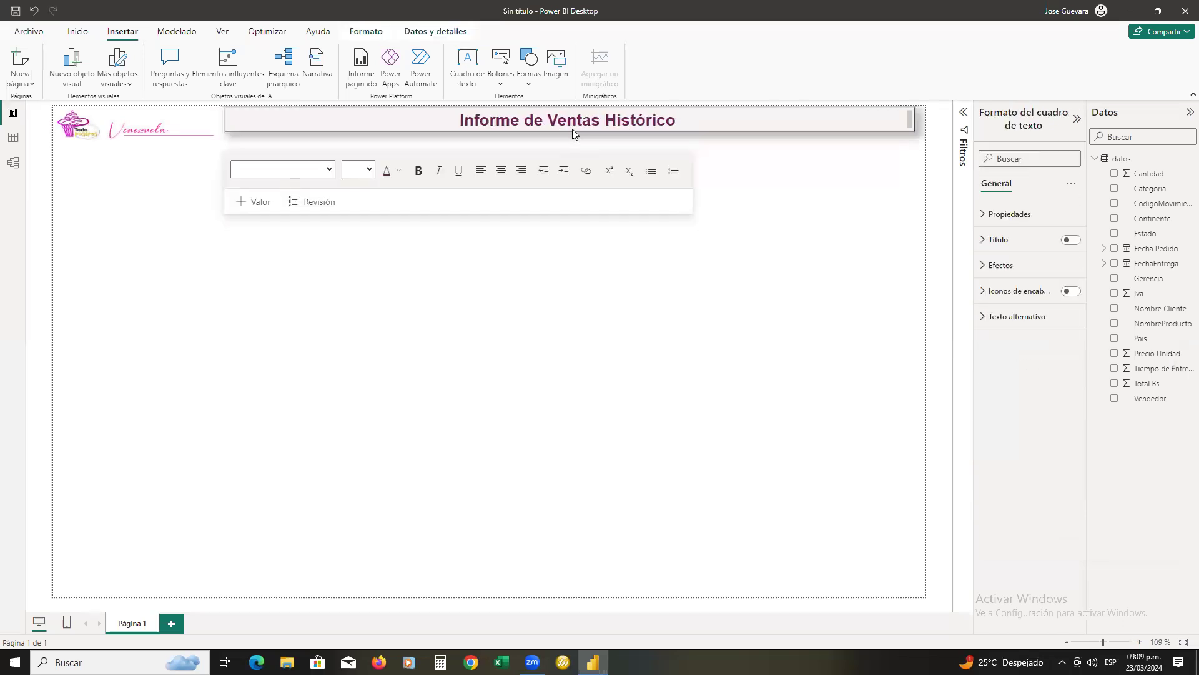
left_click(554, 322)
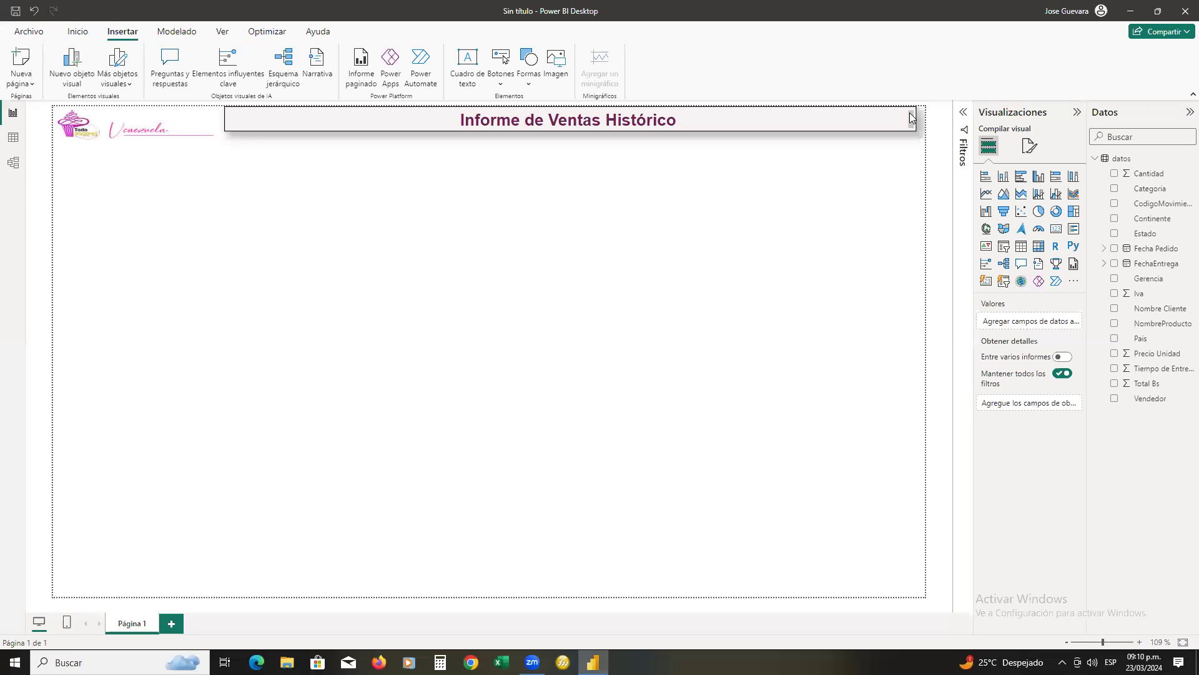
mouse_move(1106, 163)
left_mouse_down()
mouse_move(1181, 281)
mouse_move(1188, 416)
left_mouse_up()
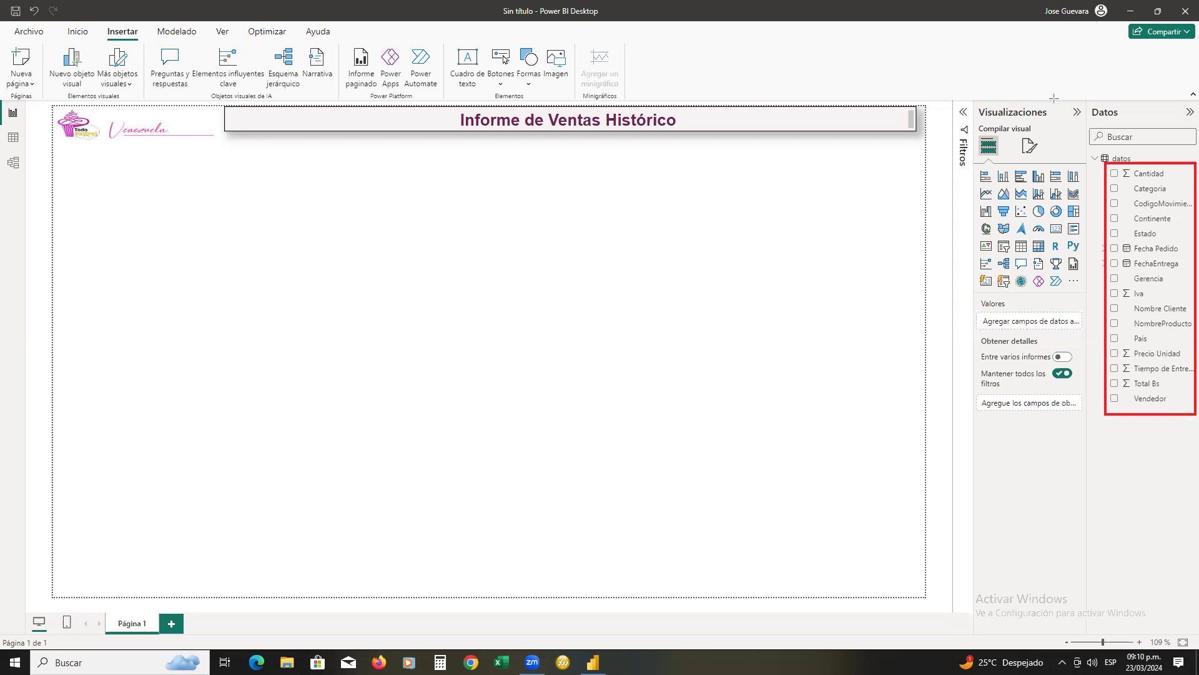
left_click_drag(964, 98, 1058, 122)
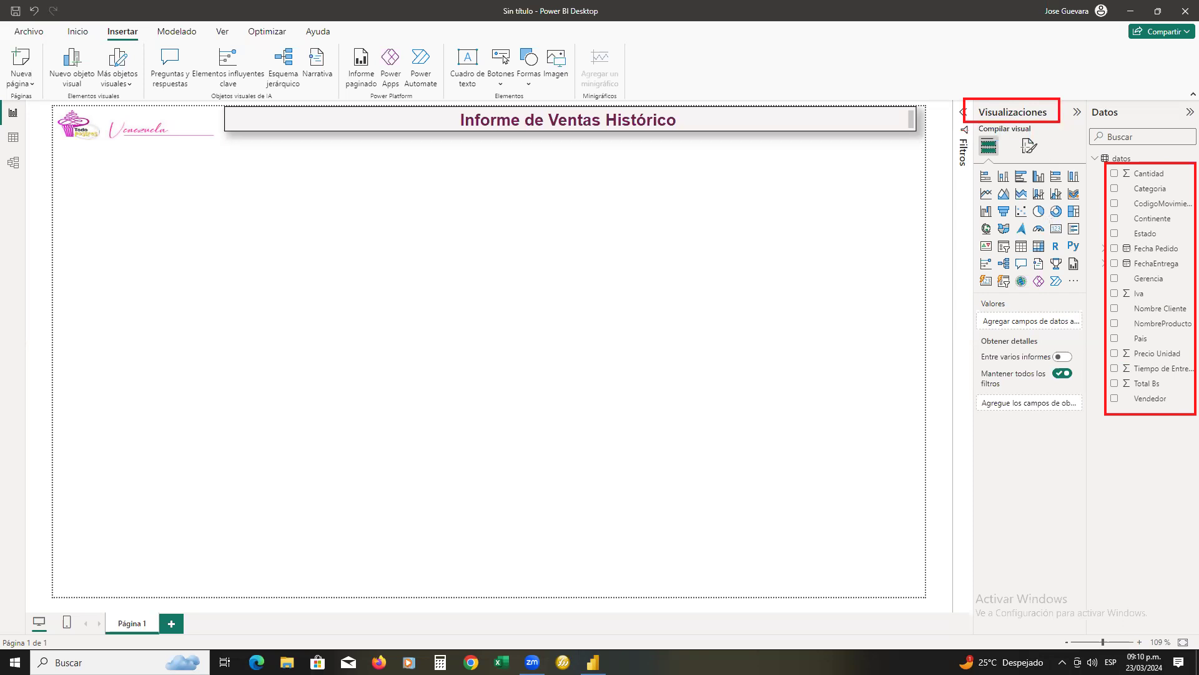
mouse_move(1016, 122)
left_mouse_down()
mouse_move(1051, 237)
mouse_move(1054, 223)
left_mouse_up()
left_click_drag(1015, 125, 988, 274)
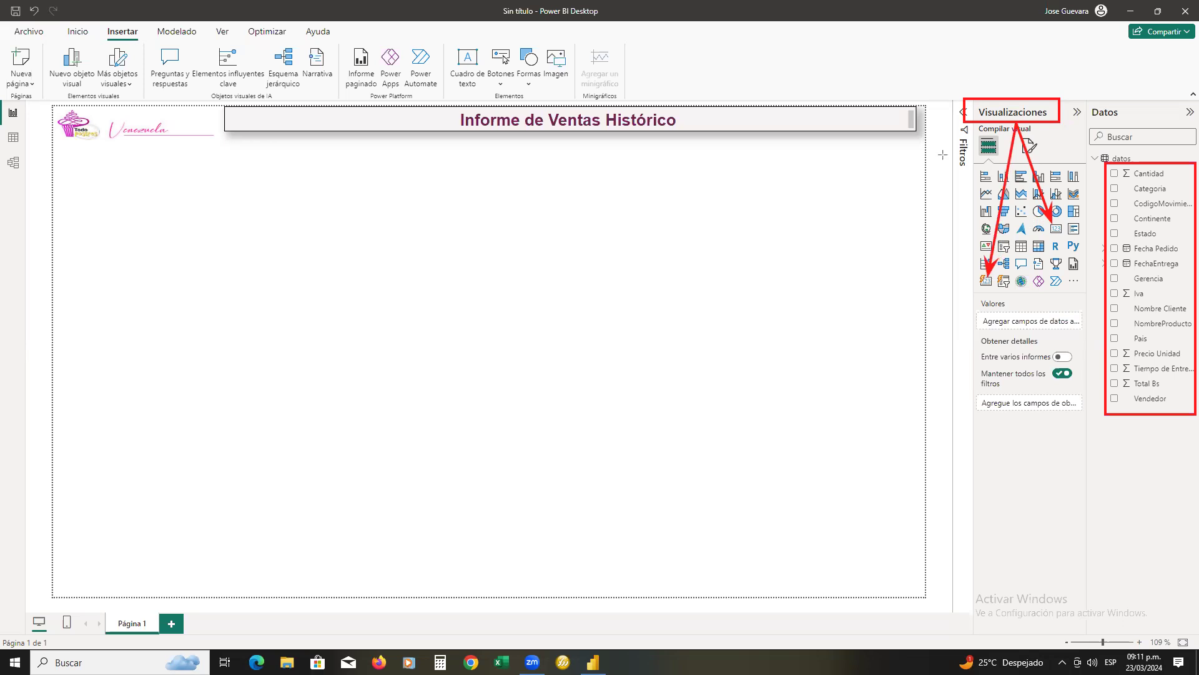
left_click(1004, 178)
mouse_move(223, 143)
left_mouse_down()
mouse_move(425, 164)
mouse_move(915, 170)
mouse_move(333, 168)
mouse_move(443, 170)
left_mouse_up()
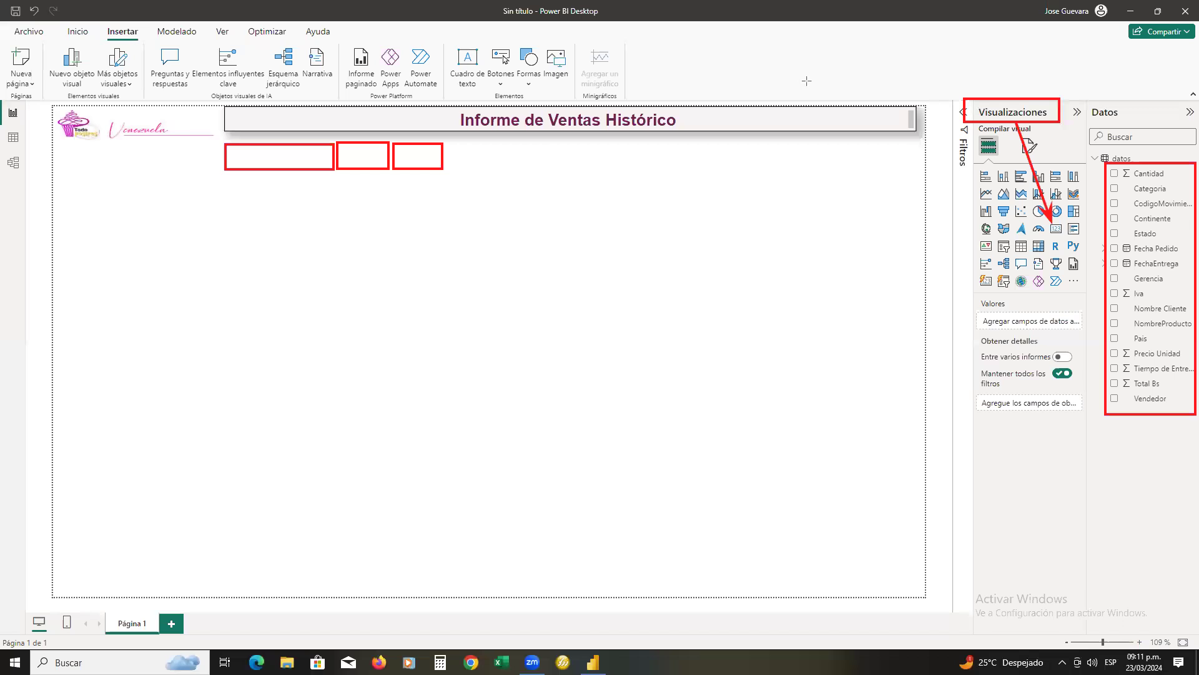
key("Escape")
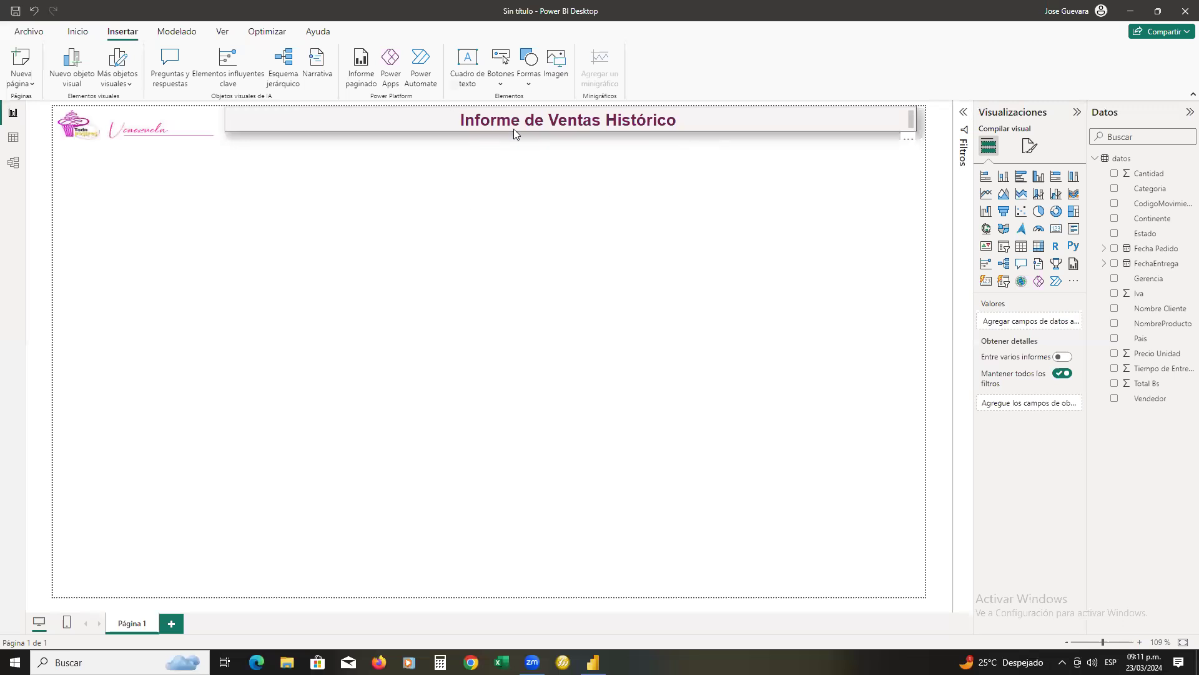
left_click(293, 139)
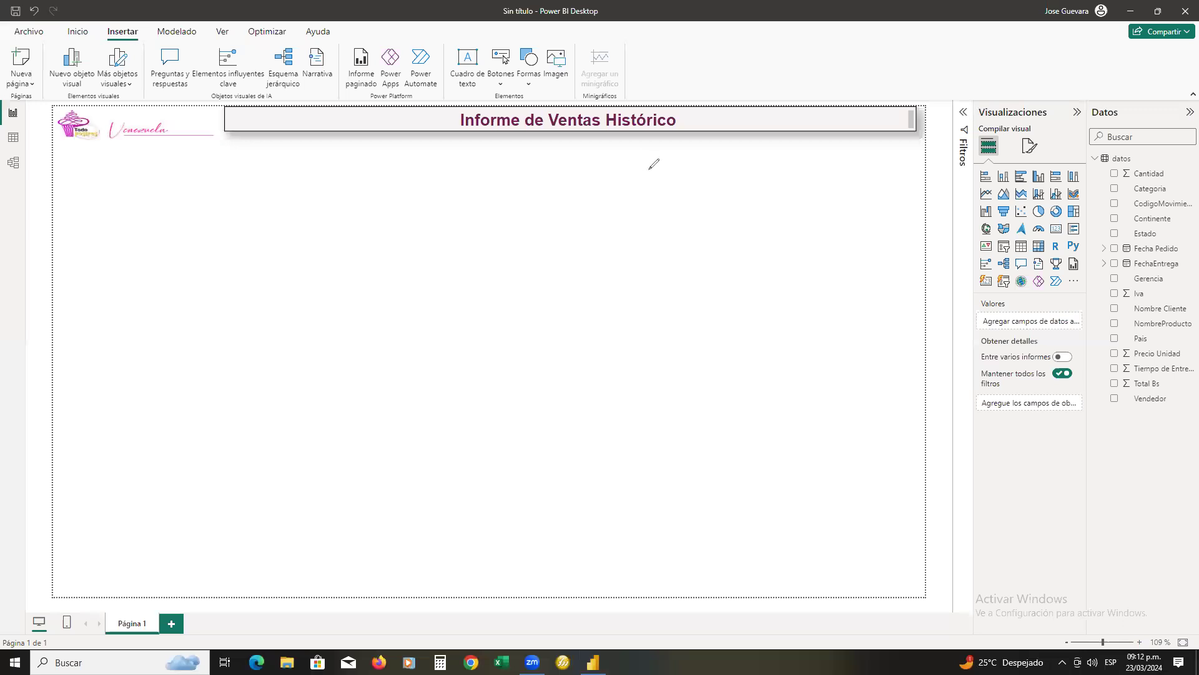
mouse_move(228, 144)
left_mouse_down()
mouse_move(323, 147)
mouse_move(319, 164)
mouse_move(238, 165)
mouse_move(229, 144)
left_mouse_up()
mouse_move(332, 146)
left_mouse_down()
mouse_move(412, 147)
mouse_move(409, 167)
mouse_move(339, 169)
mouse_move(334, 146)
mouse_move(293, 175)
mouse_move(486, 235)
mouse_move(833, 198)
mouse_move(955, 206)
mouse_move(1064, 234)
mouse_move(1068, 216)
mouse_move(1050, 220)
left_mouse_up()
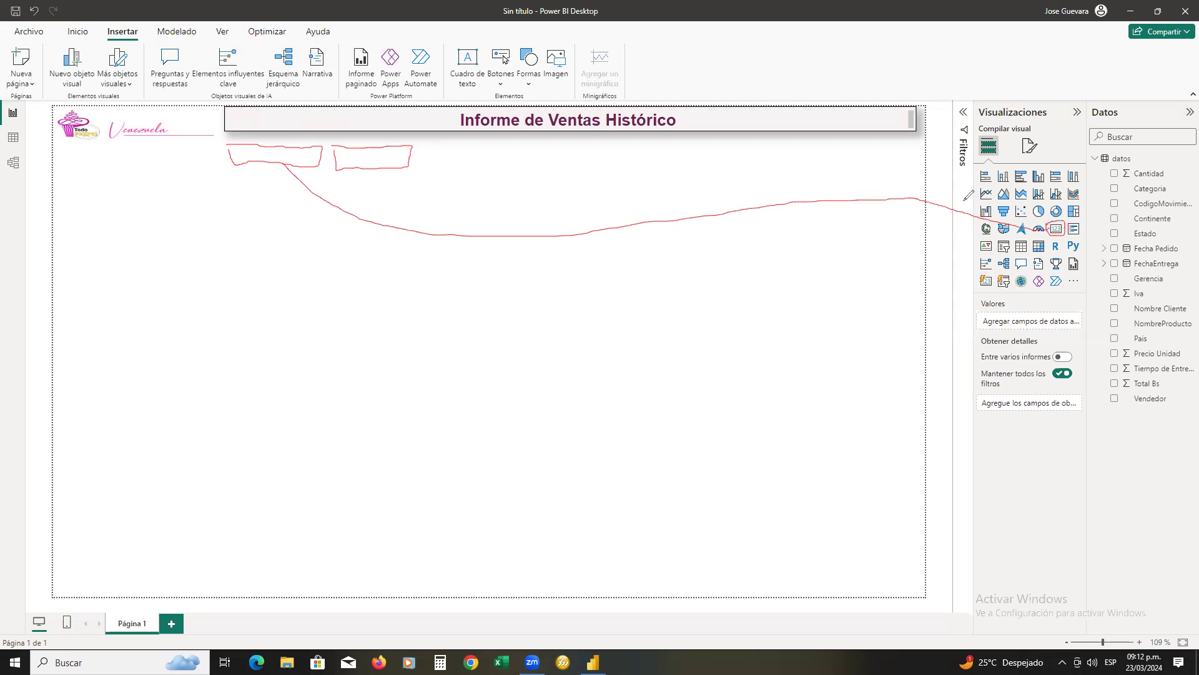
Add a card visual, place it directly below the start of the title box, and shrink it to a short, narrow strip
left_click(1056, 230)
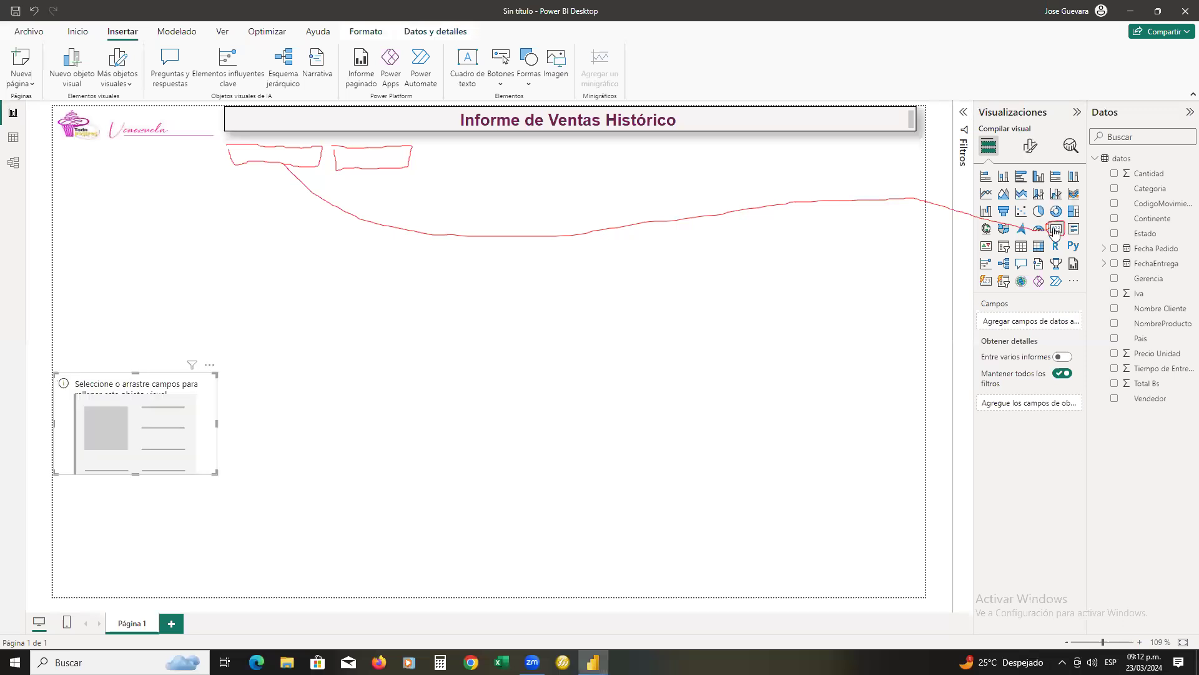
left_click_drag(232, 374, 314, 165)
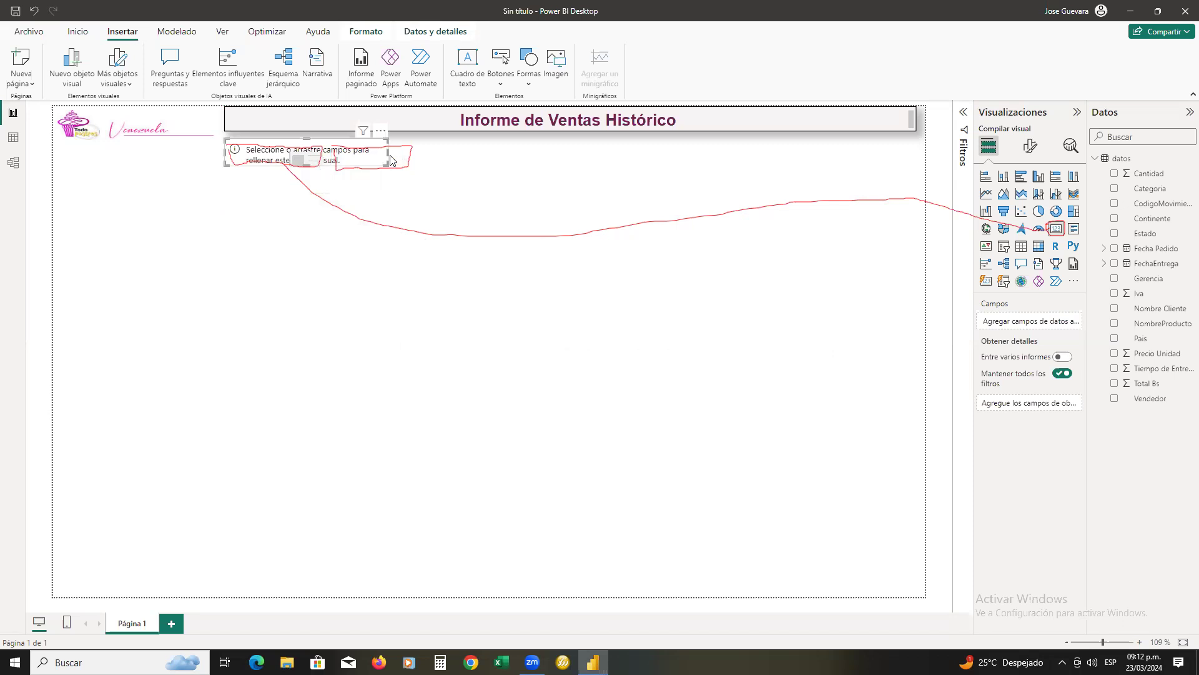
left_click_drag(387, 152, 356, 156)
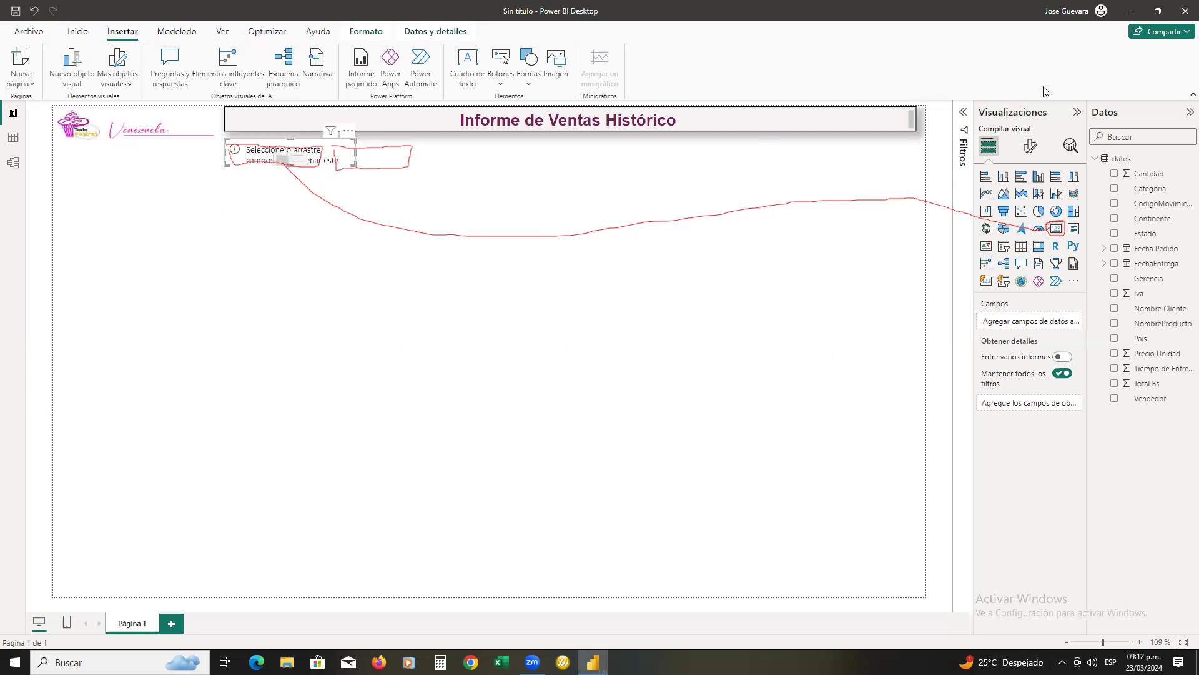
mouse_move(957, 210)
left_mouse_down()
mouse_move(1063, 229)
mouse_move(306, 181)
mouse_move(414, 156)
left_mouse_up()
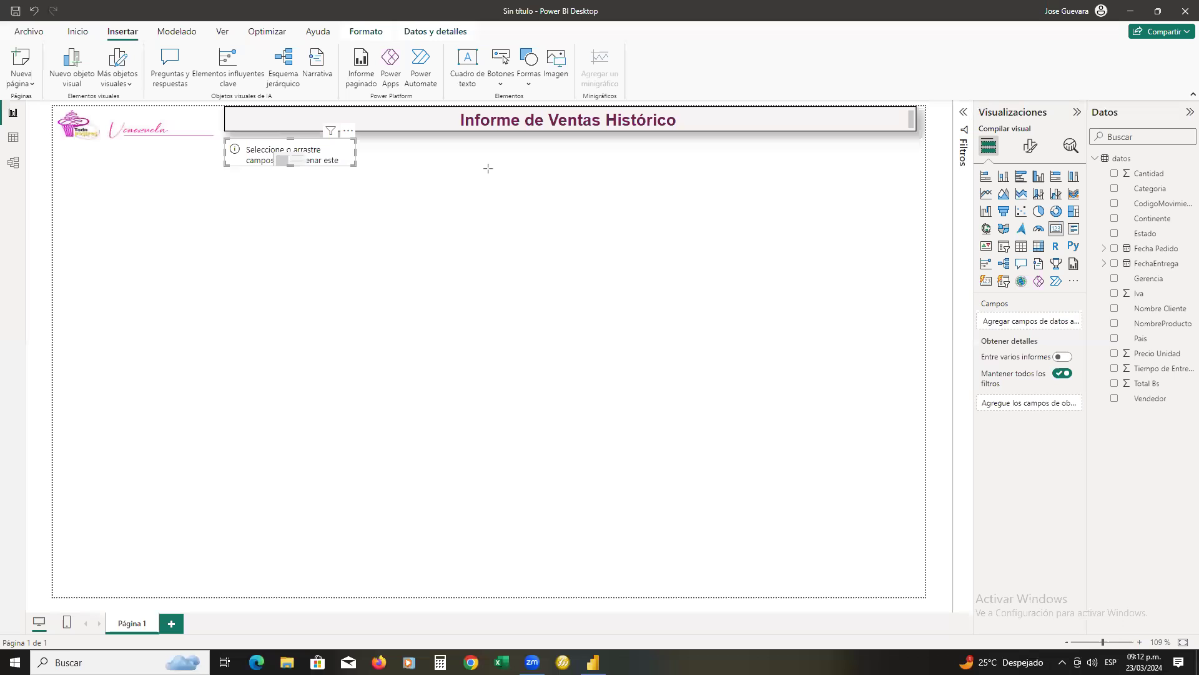
left_click_drag(220, 134, 367, 172)
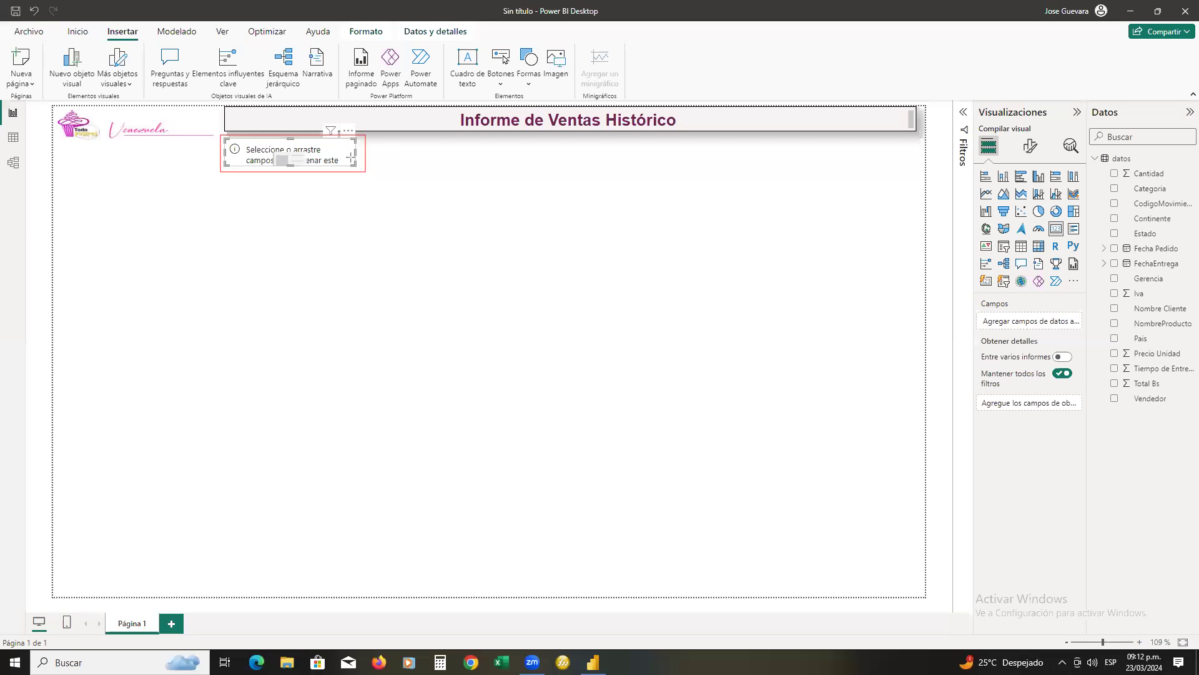
mouse_move(356, 155)
left_mouse_down()
mouse_move(929, 292)
mouse_move(970, 312)
left_mouse_up()
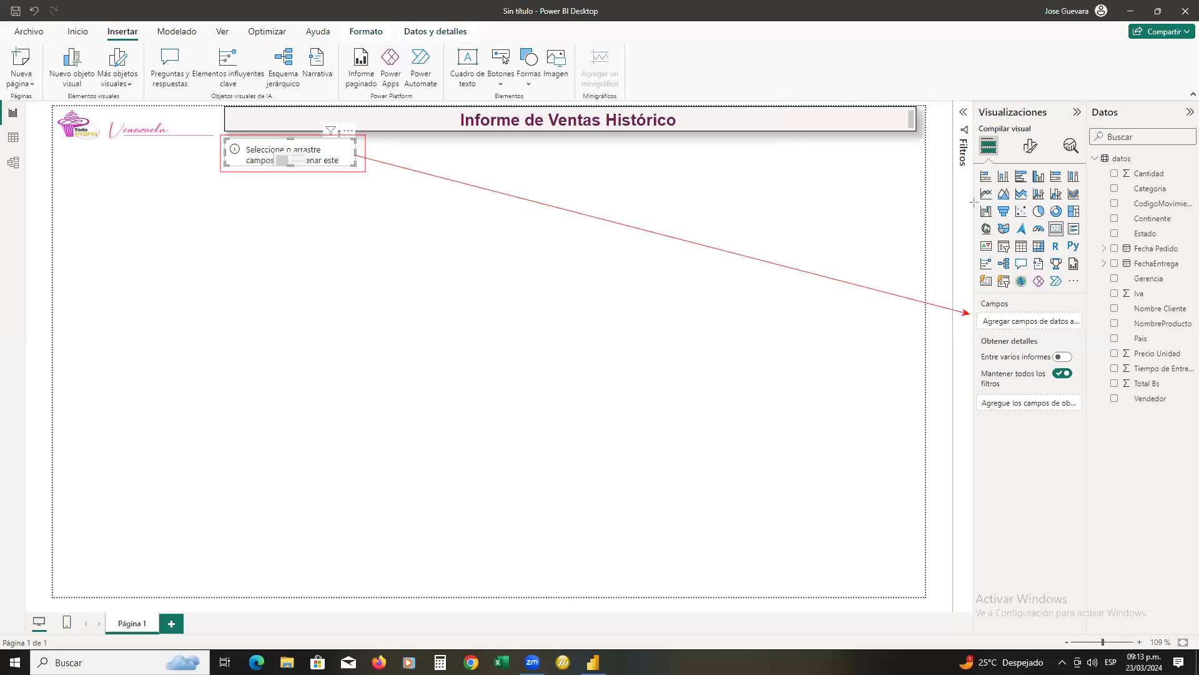
left_click_drag(1111, 376, 1176, 389)
left_click_drag(1173, 390, 1173, 389)
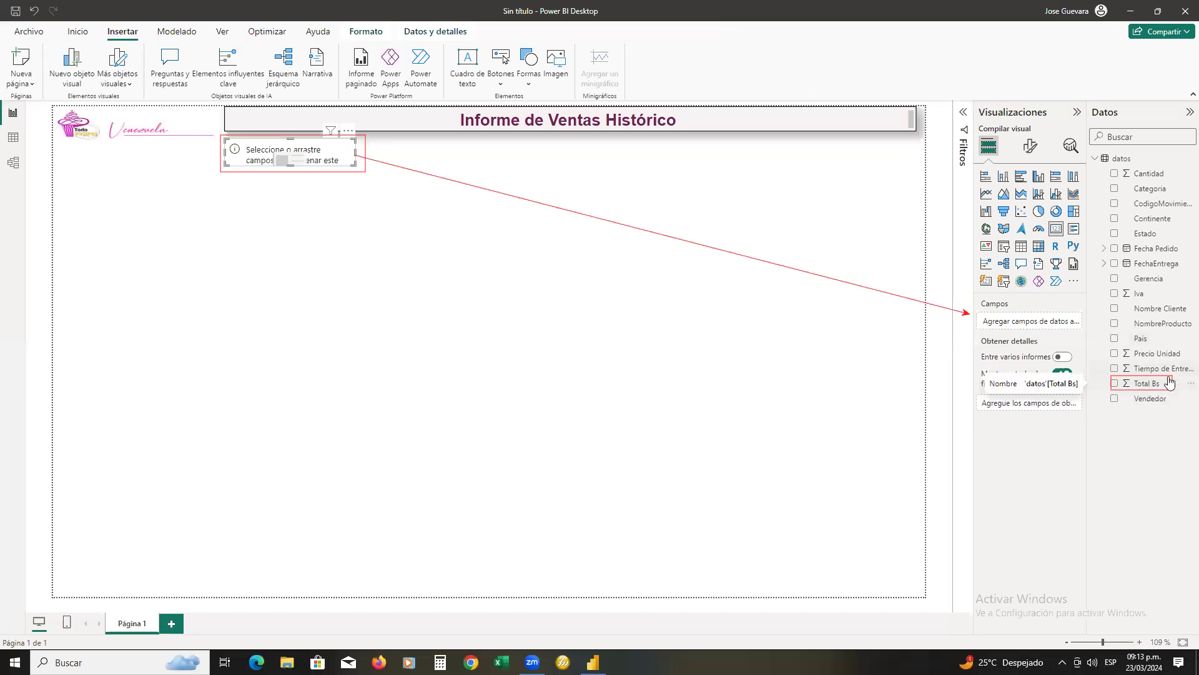
Add the Total Bs field to the card below the title and widen the card to about twice its width
left_click_drag(1142, 384, 297, 151)
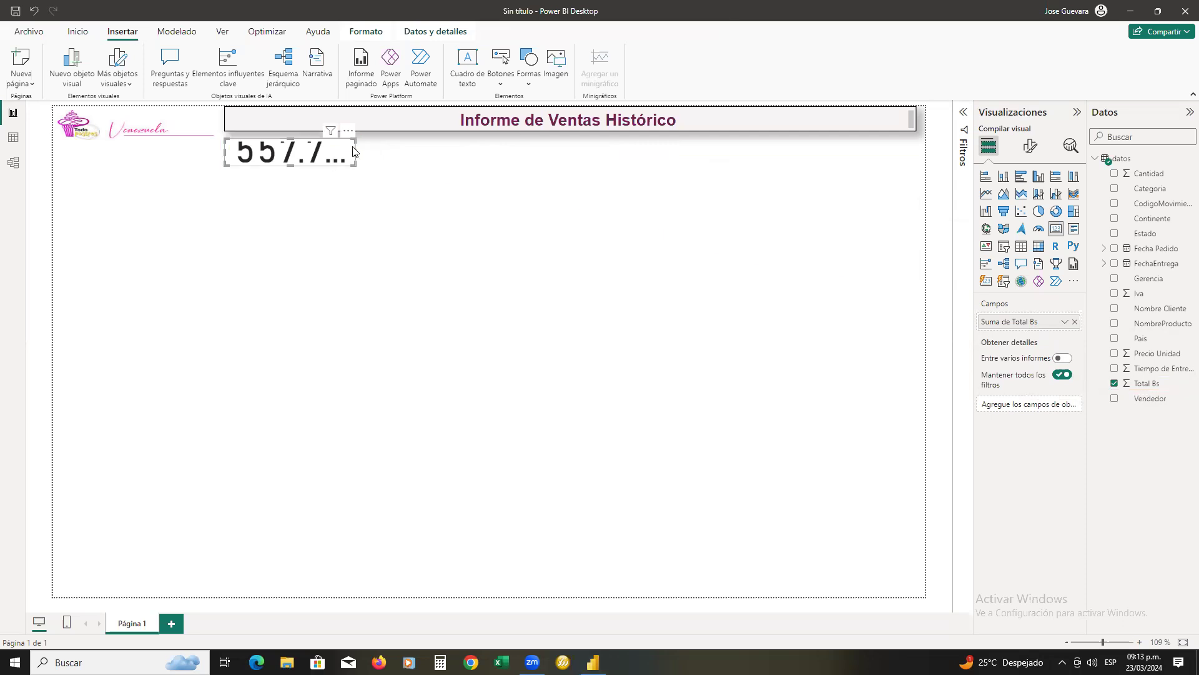
left_click_drag(355, 152, 484, 176)
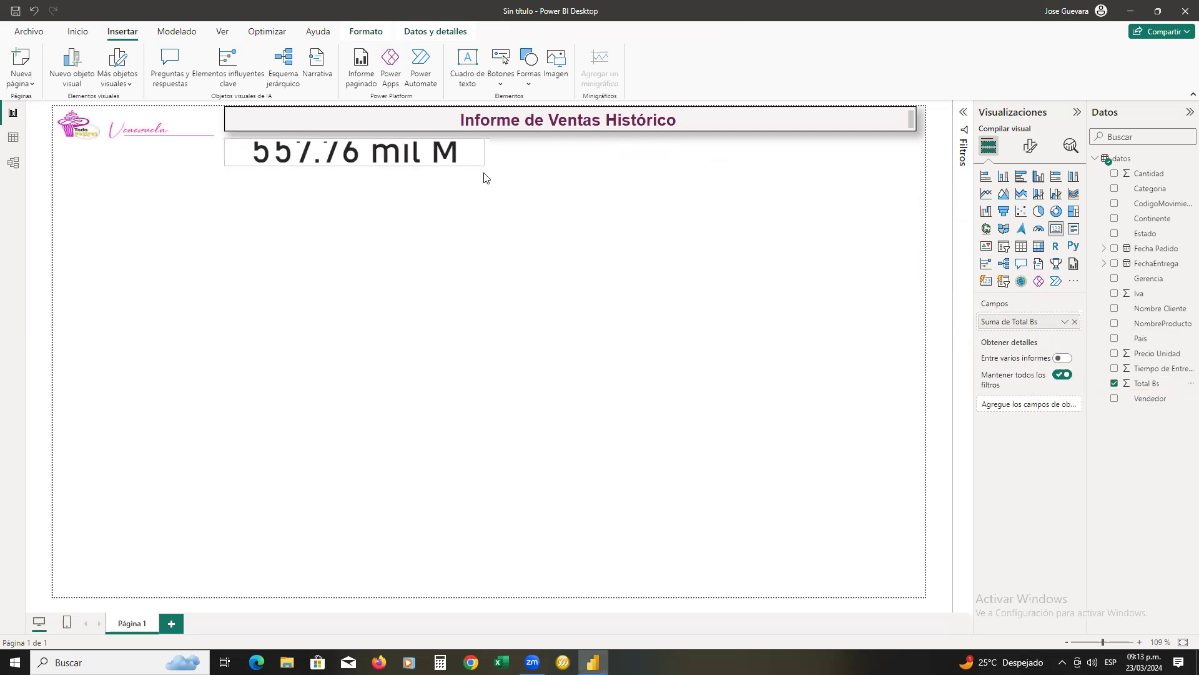
Increase the height of the Total Bs card to about three times its size so both value and label fit
left_click_drag(353, 166, 348, 236)
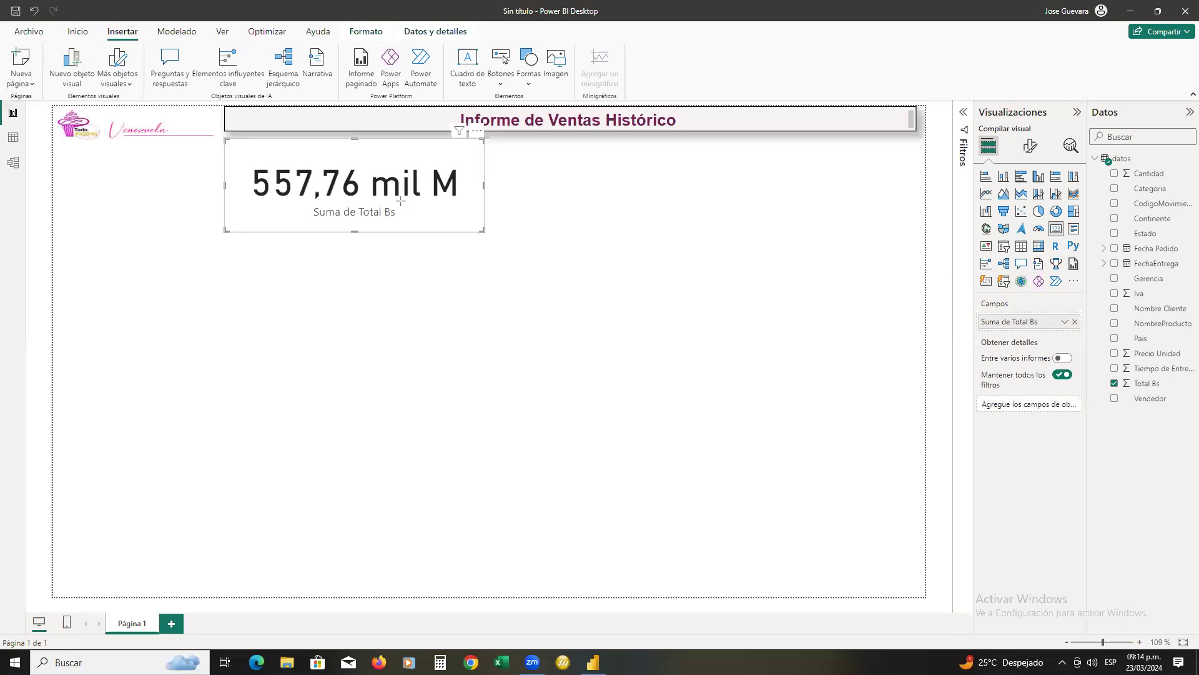
left_click_drag(458, 201, 978, 319)
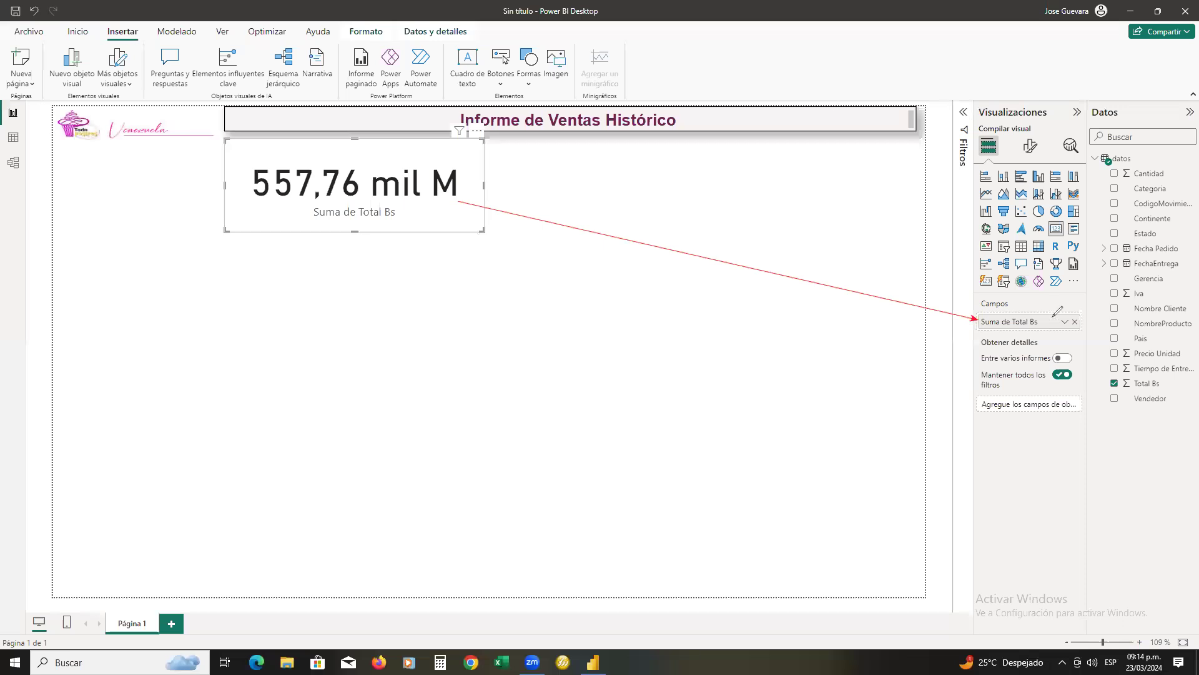
mouse_move(1056, 316)
left_mouse_down()
mouse_move(983, 325)
mouse_move(1047, 316)
left_mouse_up()
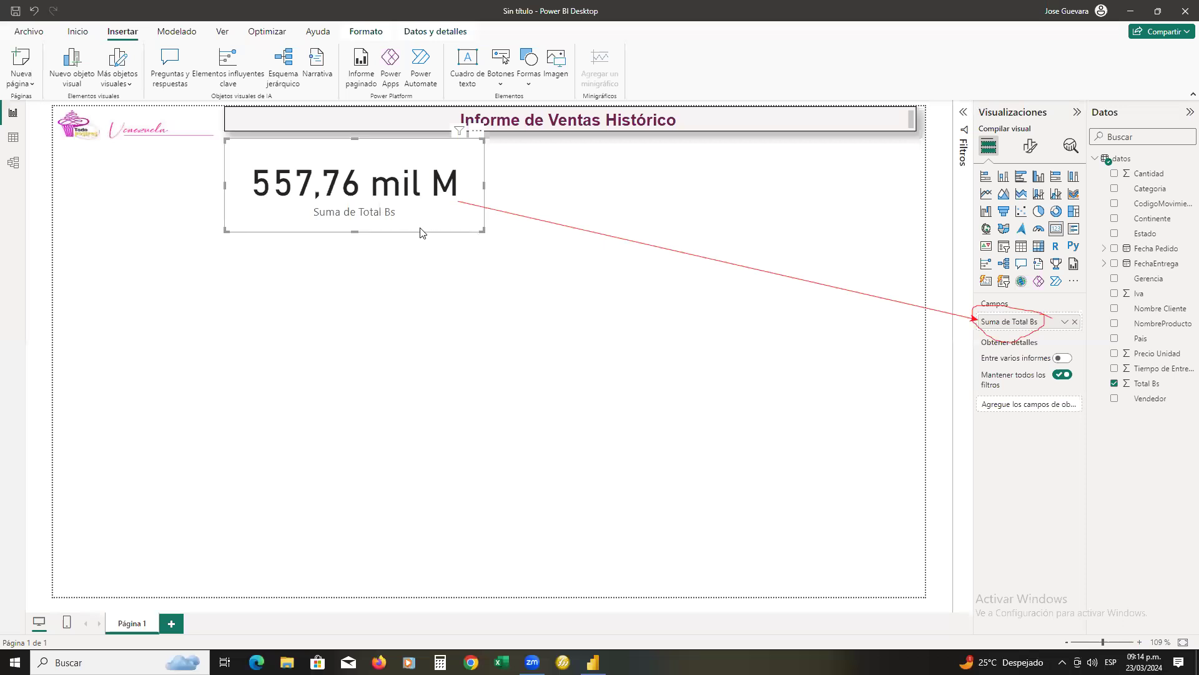
Rename the card's Suma de Total Bs field as "Total Ventas" for this visual
double_click(1006, 325)
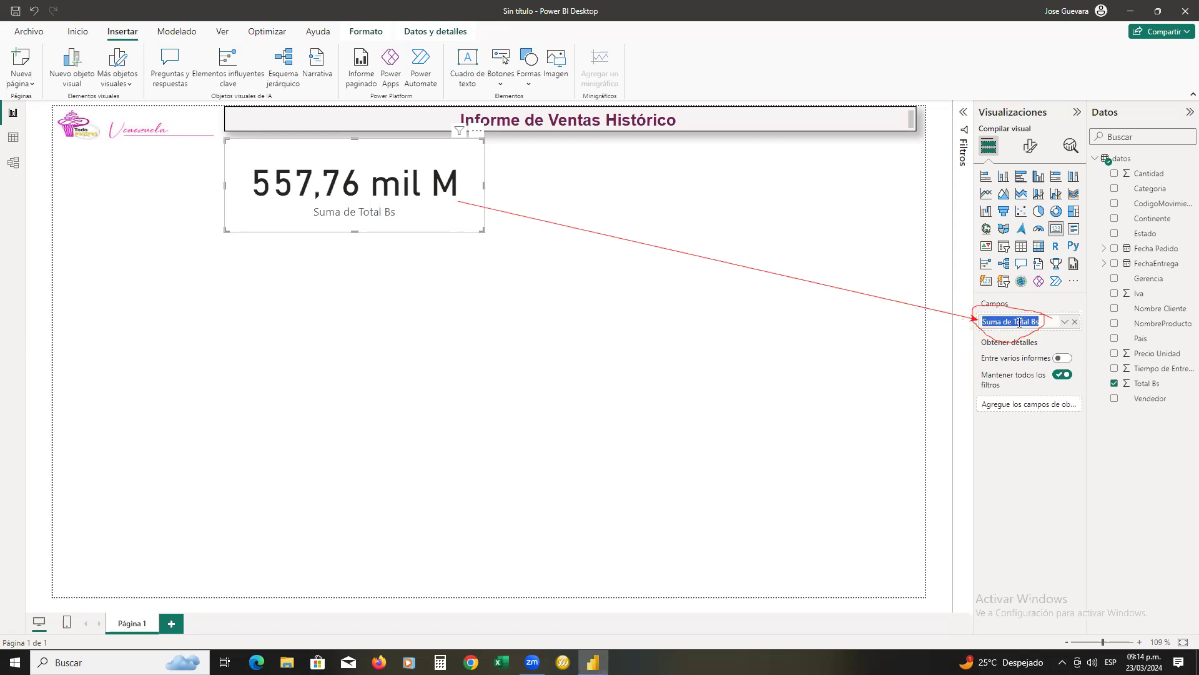
left_click(1013, 322)
key("BackSpace")
key("BackSpace")
key("BackSpace")
key("BackSpace")
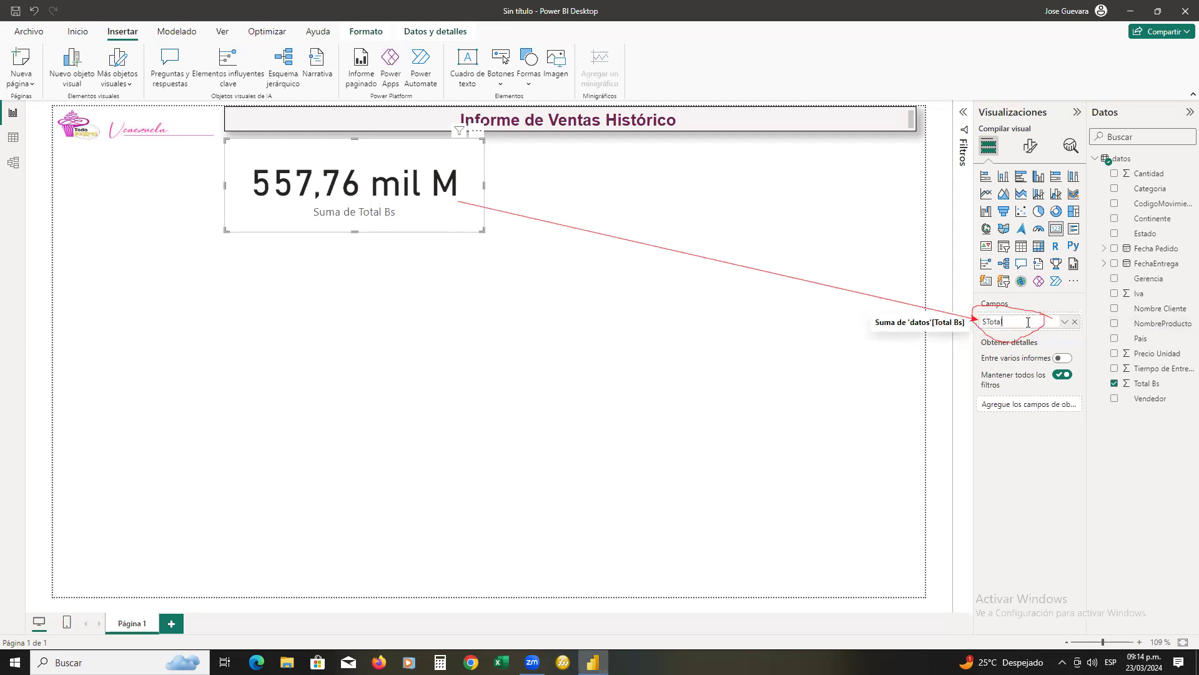
key("BackSpace")
key("BackSpace")
key("BackSpace")
type("Total ")
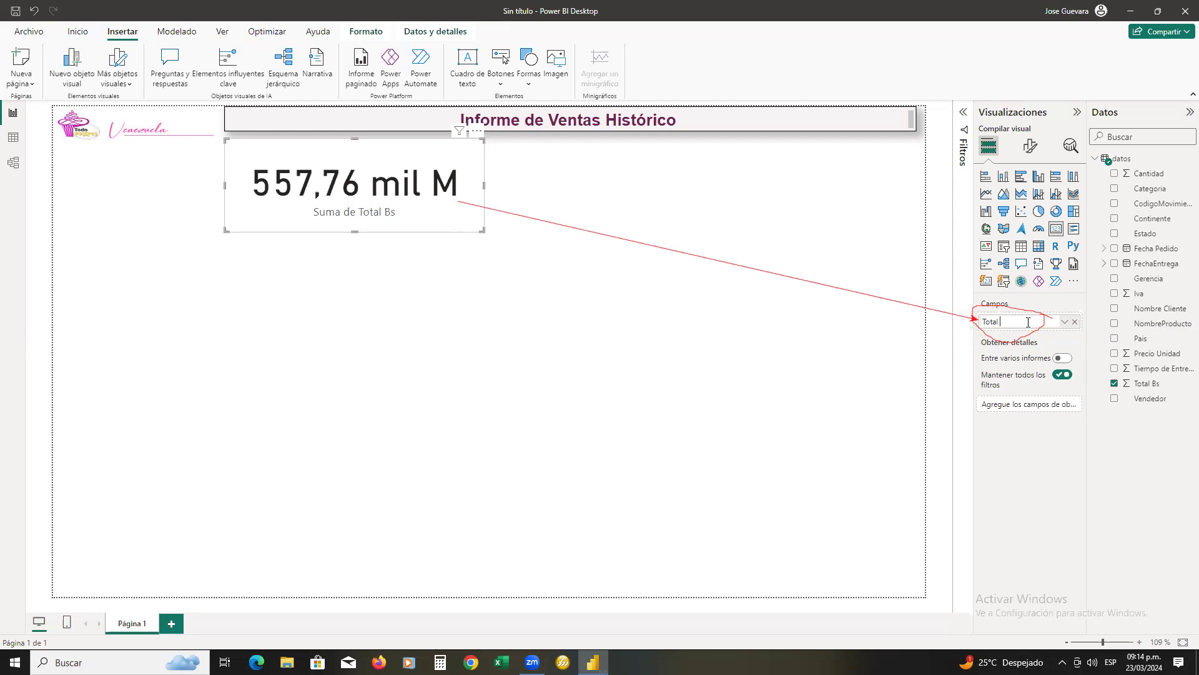
type("Ventas")
key("Return")
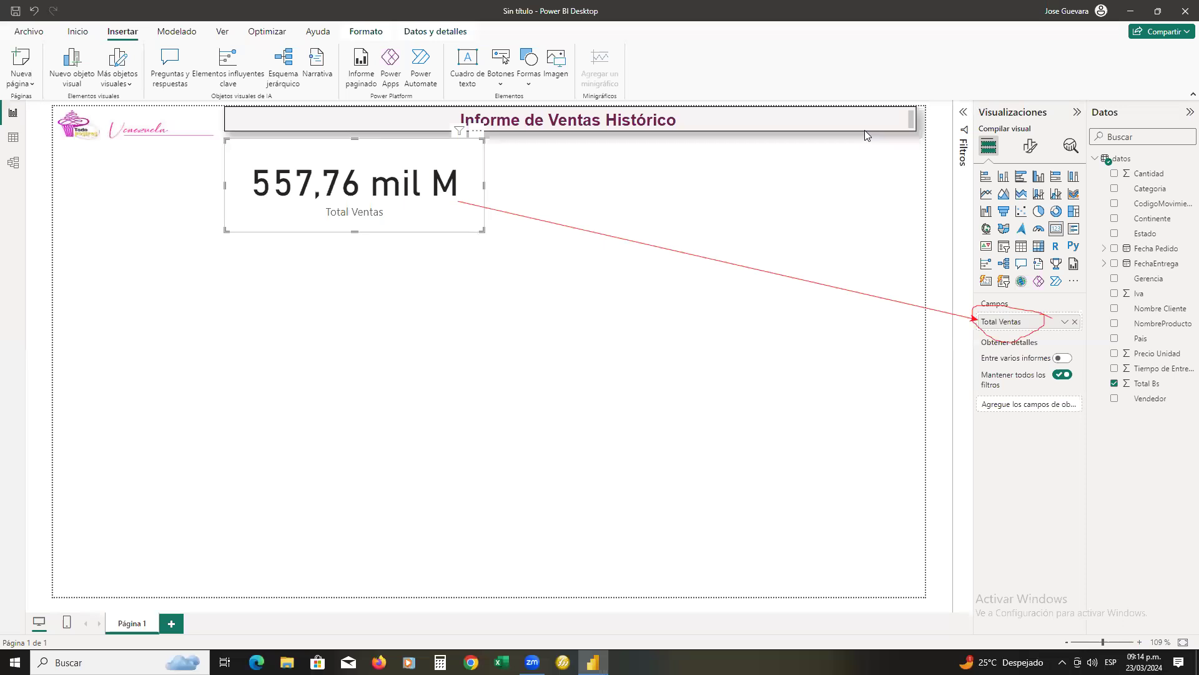
mouse_move(1029, 312)
left_mouse_down()
mouse_move(982, 313)
mouse_move(1018, 339)
mouse_move(1020, 304)
left_mouse_up()
mouse_move(379, 195)
left_mouse_down()
mouse_move(333, 197)
mouse_move(406, 217)
mouse_move(394, 199)
left_mouse_up()
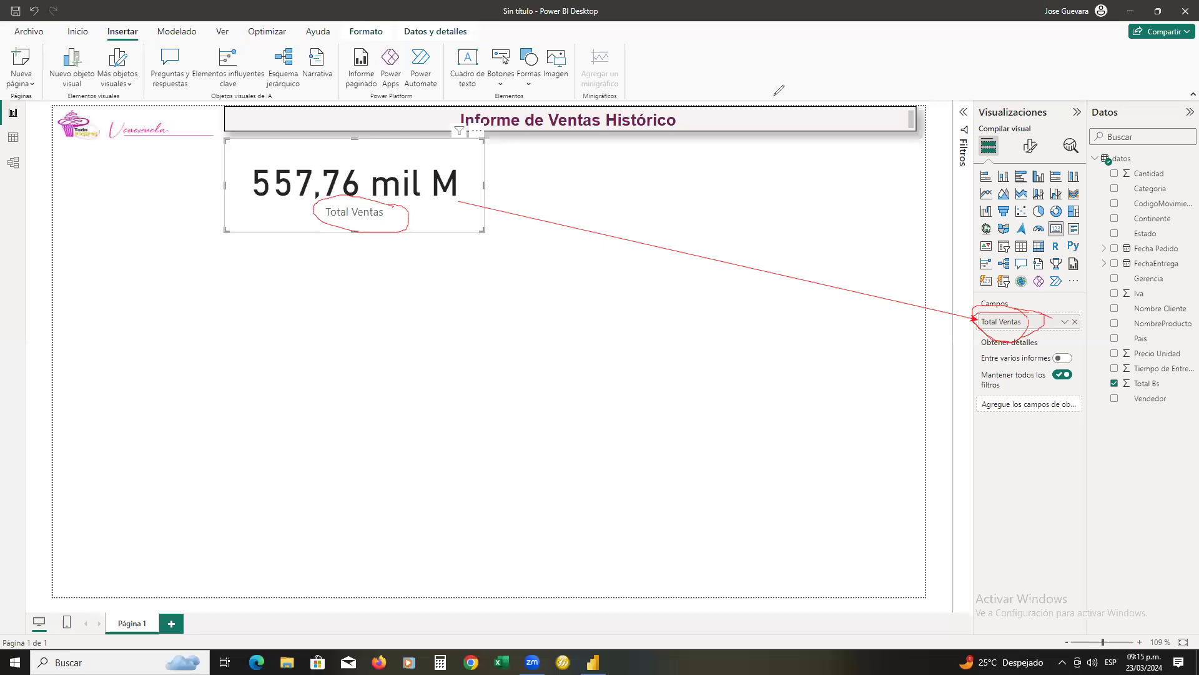
left_click(1042, 103)
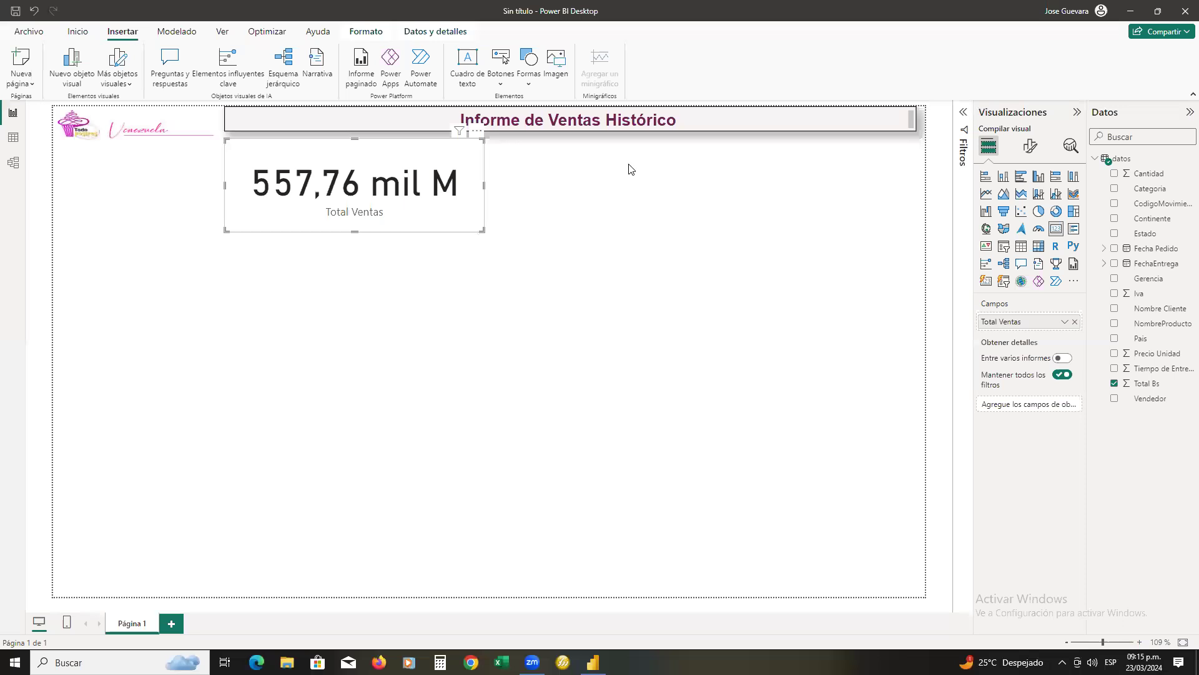
mouse_move(404, 162)
left_mouse_down()
mouse_move(513, 113)
mouse_move(680, 89)
mouse_move(914, 85)
mouse_move(1000, 97)
mouse_move(1027, 121)
mouse_move(1015, 136)
mouse_move(1035, 161)
mouse_move(1040, 130)
mouse_move(1017, 136)
mouse_move(1037, 161)
mouse_move(1055, 129)
mouse_move(1030, 127)
left_mouse_up()
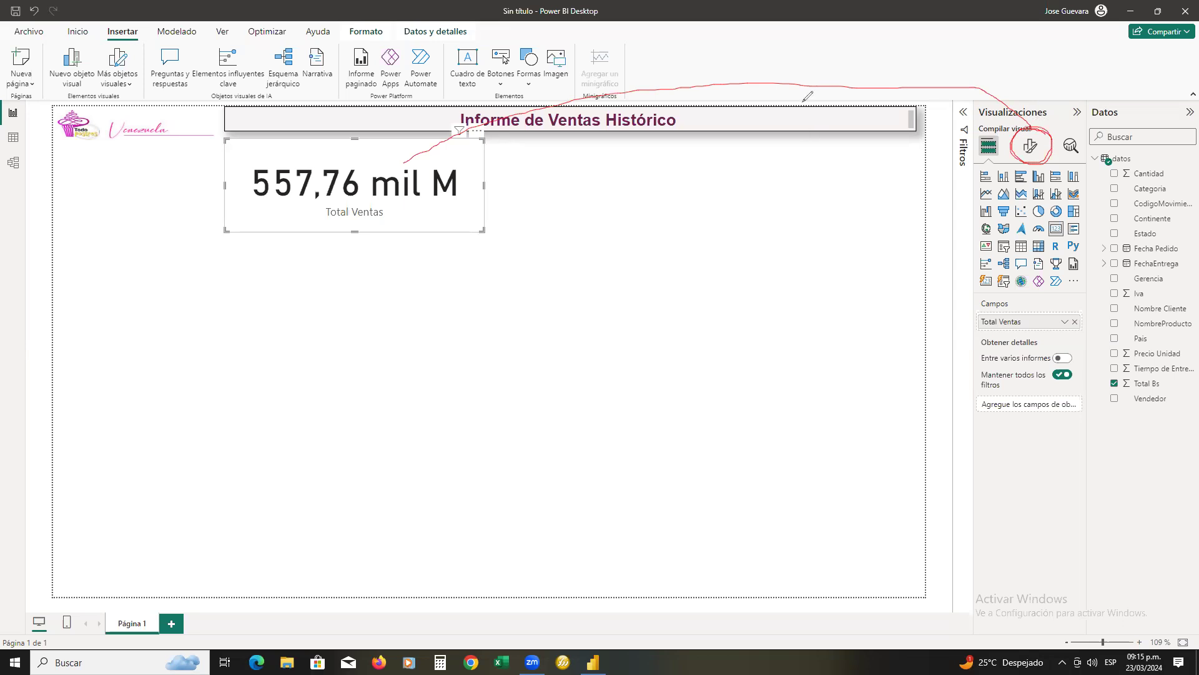
Format the Total Ventas card's callout value (Valor de globo) with the Arial font at size 18
left_click(1031, 148)
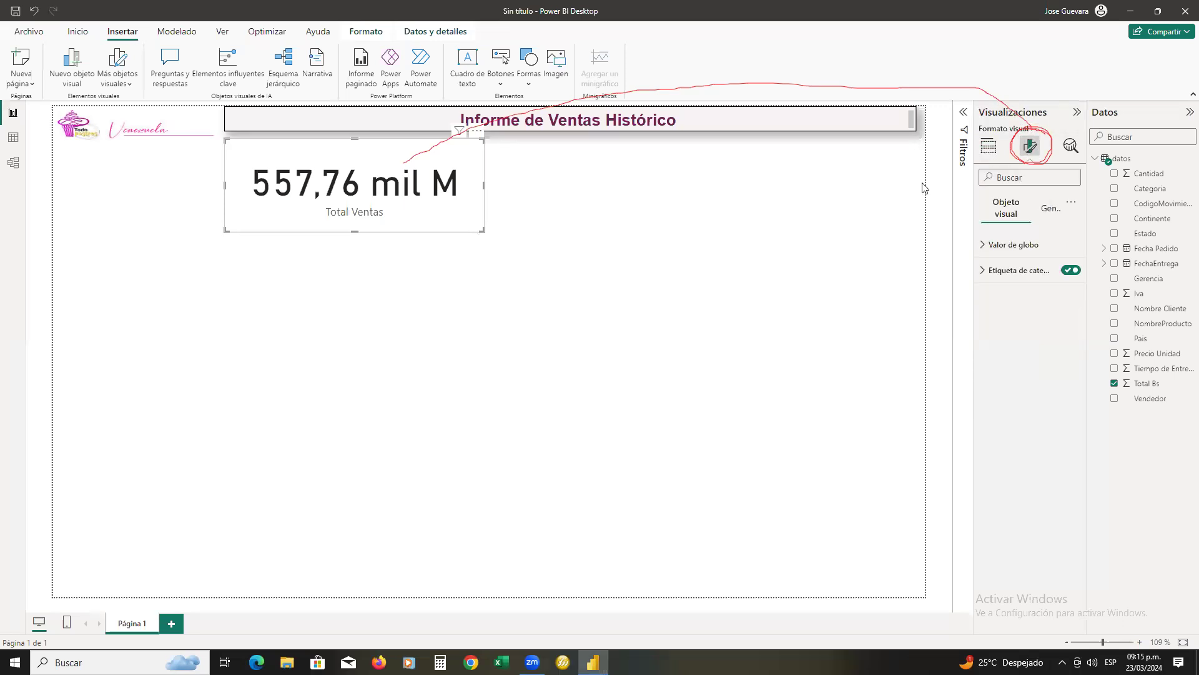
left_click_drag(974, 183, 1088, 287)
mouse_move(978, 189)
left_mouse_down()
mouse_move(1034, 226)
mouse_move(1072, 222)
left_mouse_up()
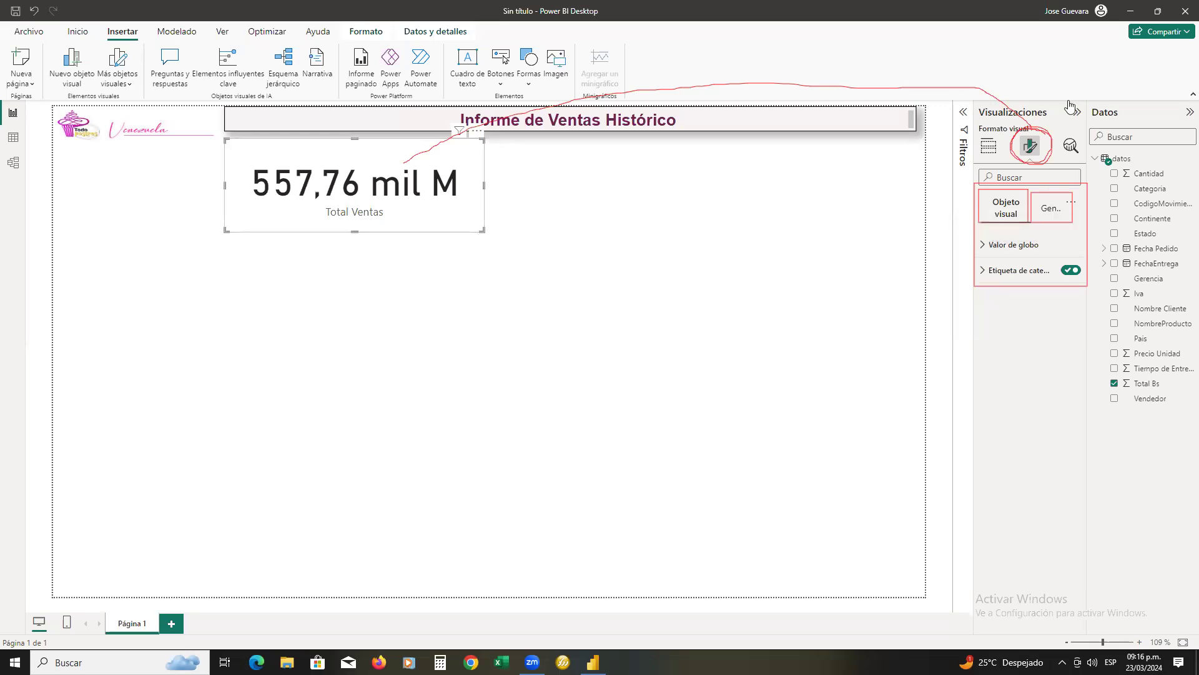
left_click(1047, 109)
left_click(984, 242)
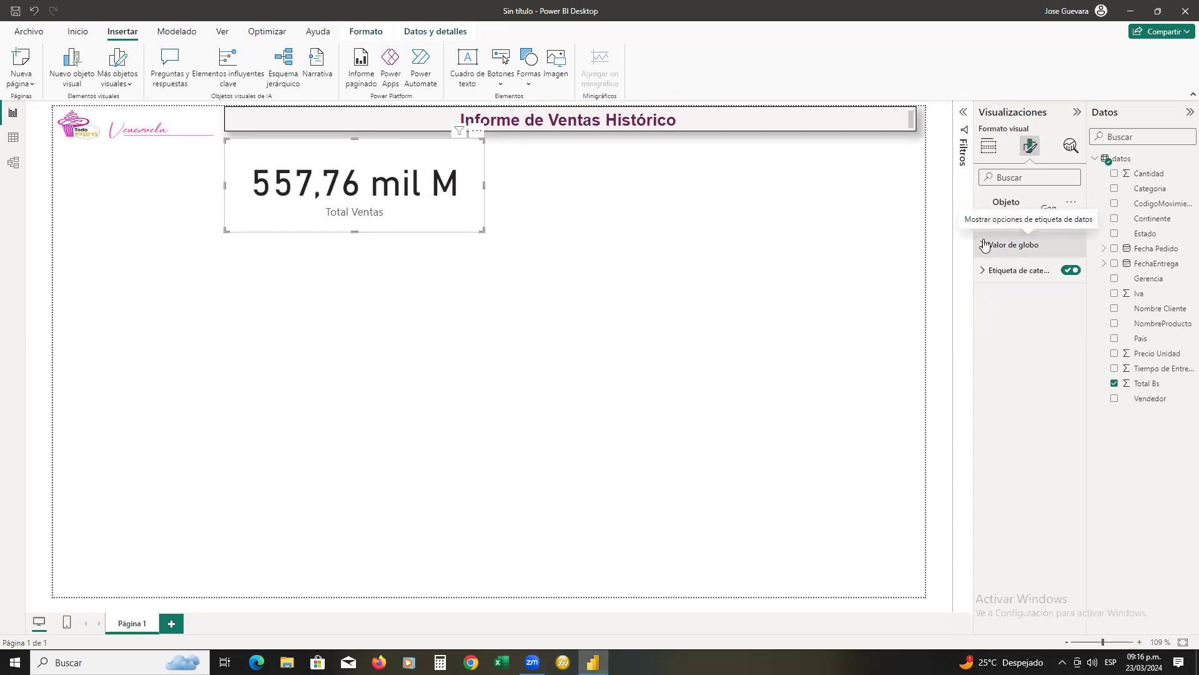
left_click(985, 245)
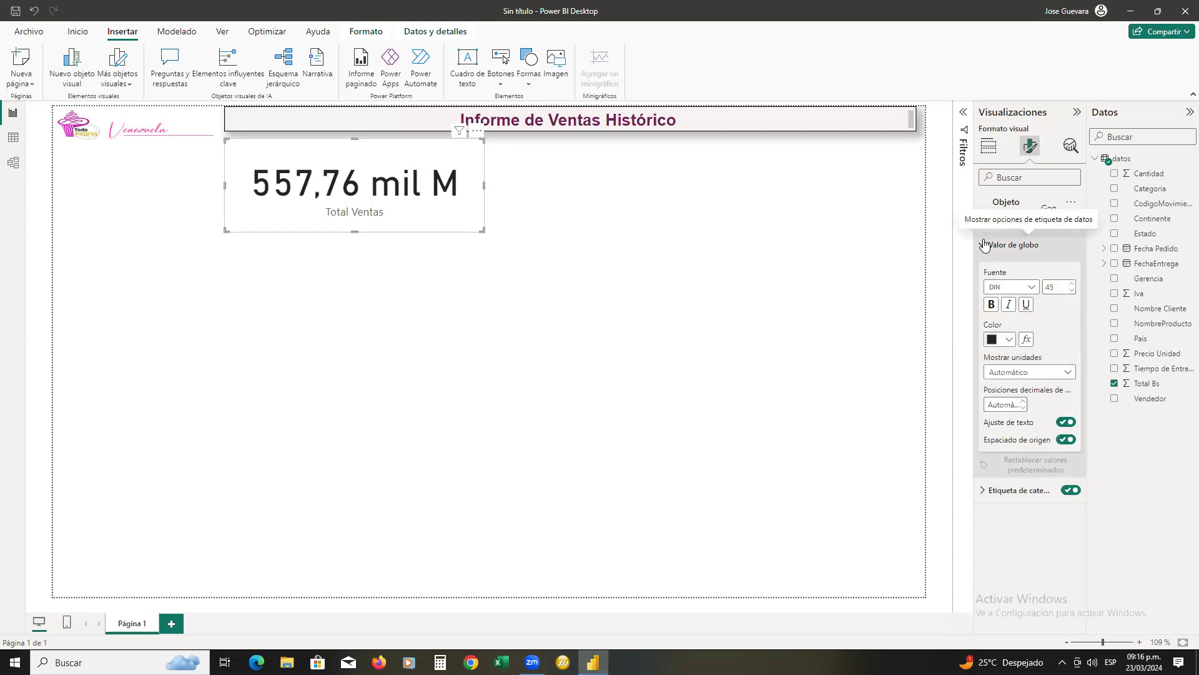
left_click(1032, 288)
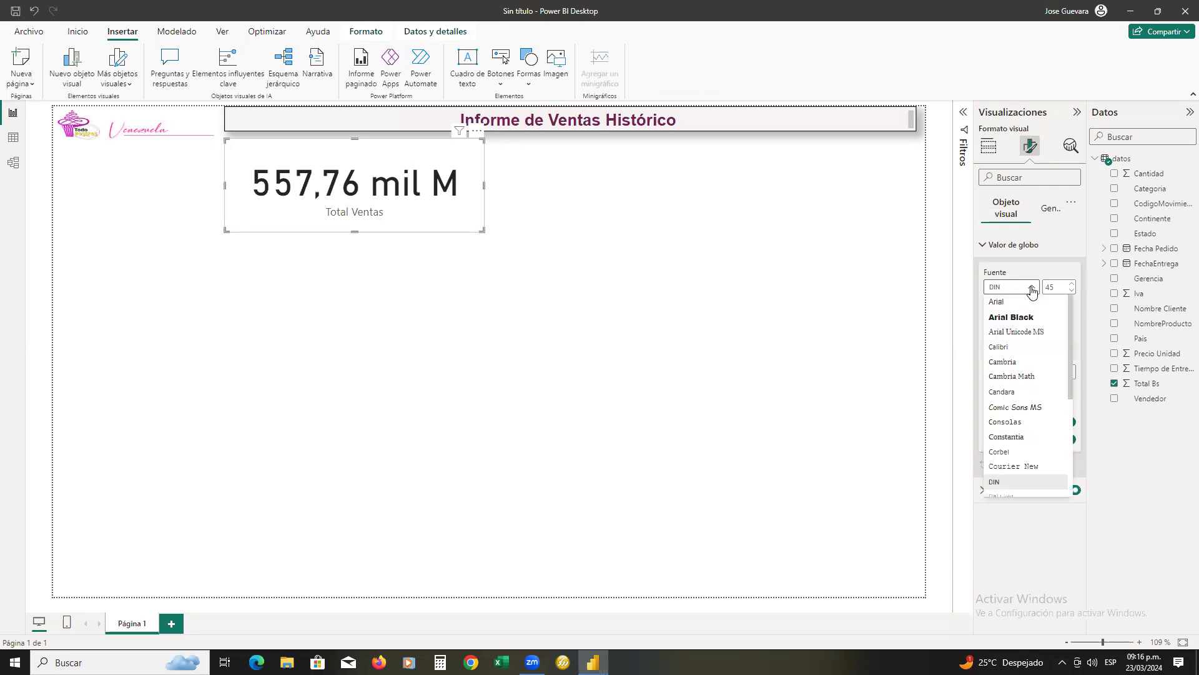
left_click(1012, 304)
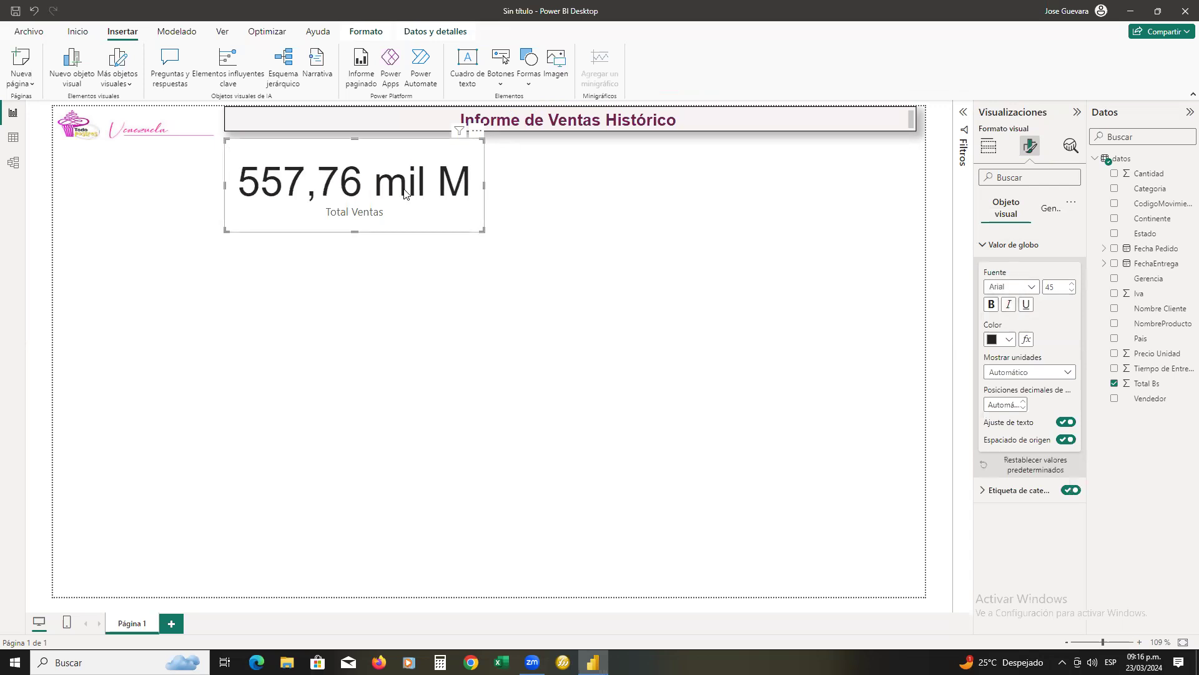
left_click(1050, 287)
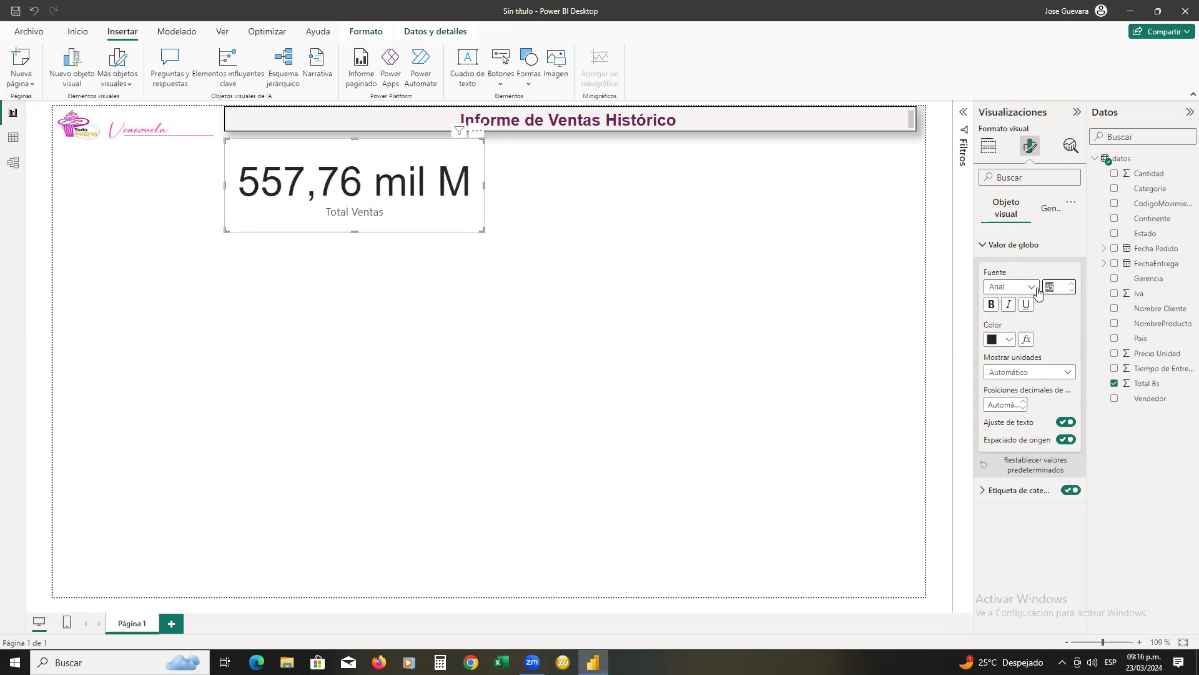
type("18")
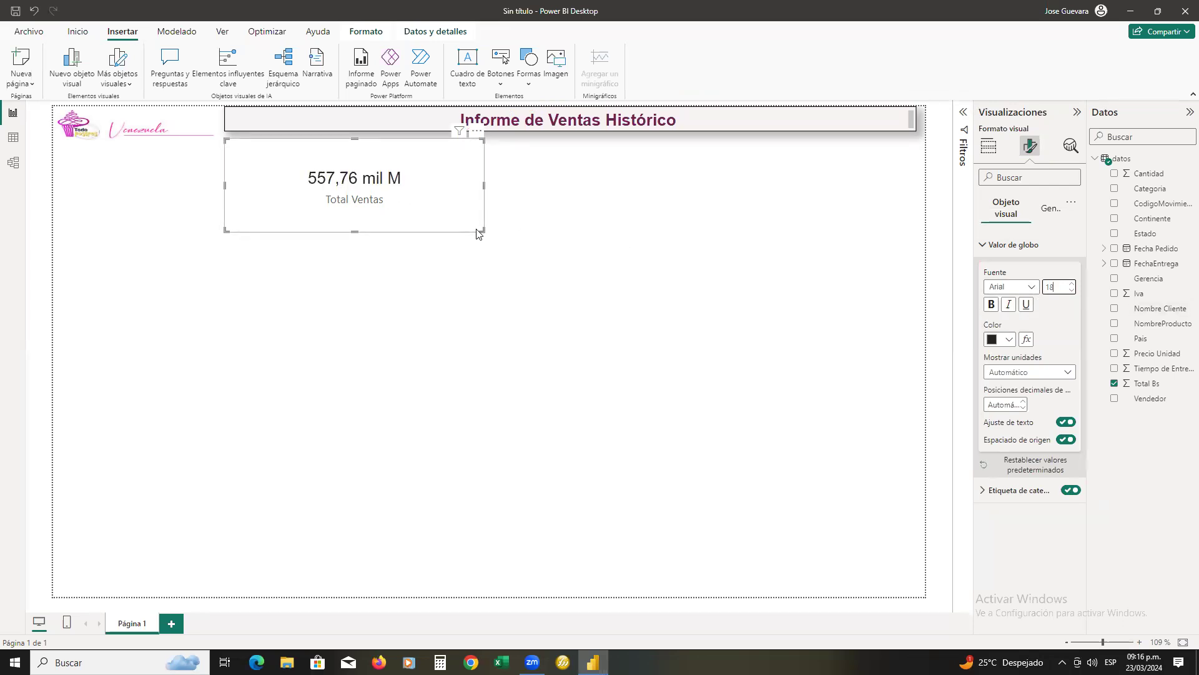
Shrink the Total Ventas card to about half its width and half its height, keeping the category label fully inside
left_click_drag(482, 231, 357, 181)
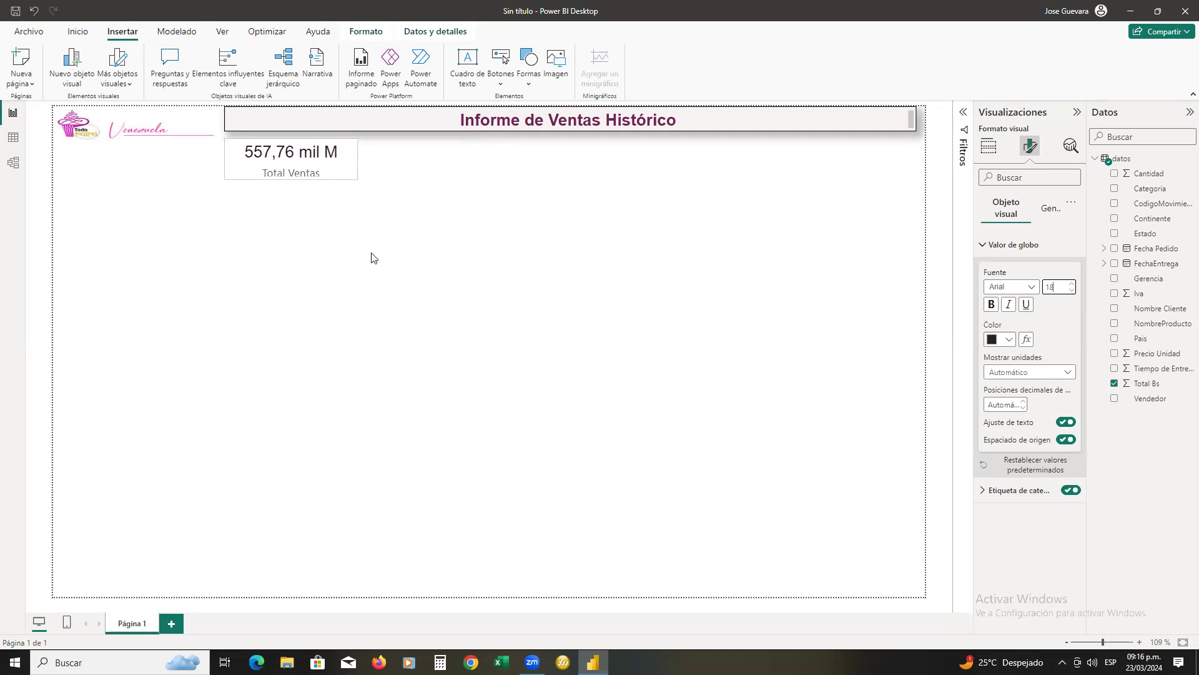
left_click_drag(293, 181, 293, 185)
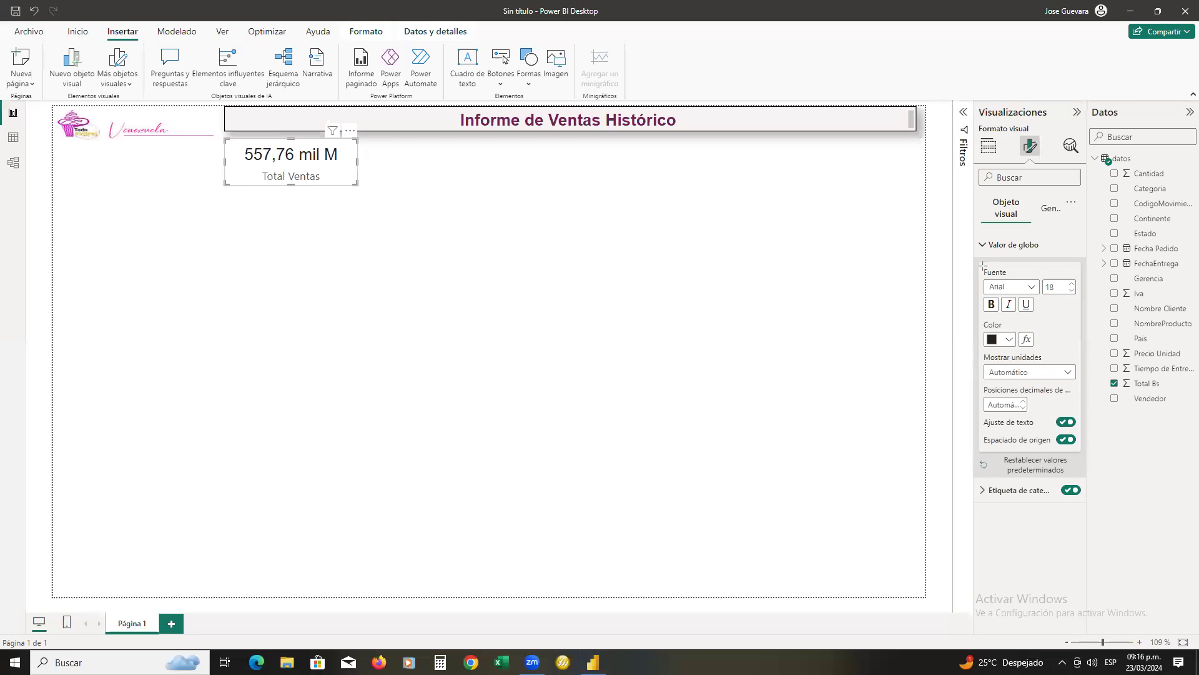
left_click_drag(983, 265, 1089, 296)
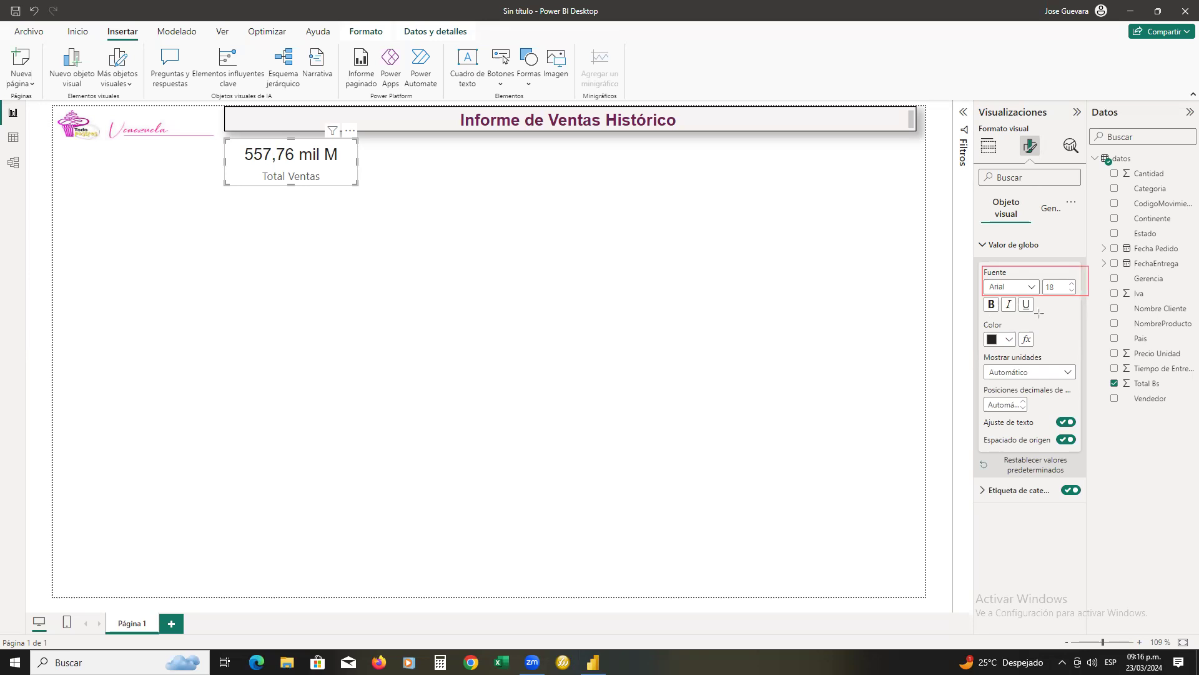
Set the color of the card's callout value to the dark purple theme color
left_click_drag(980, 316, 1023, 347)
left_click(1010, 340)
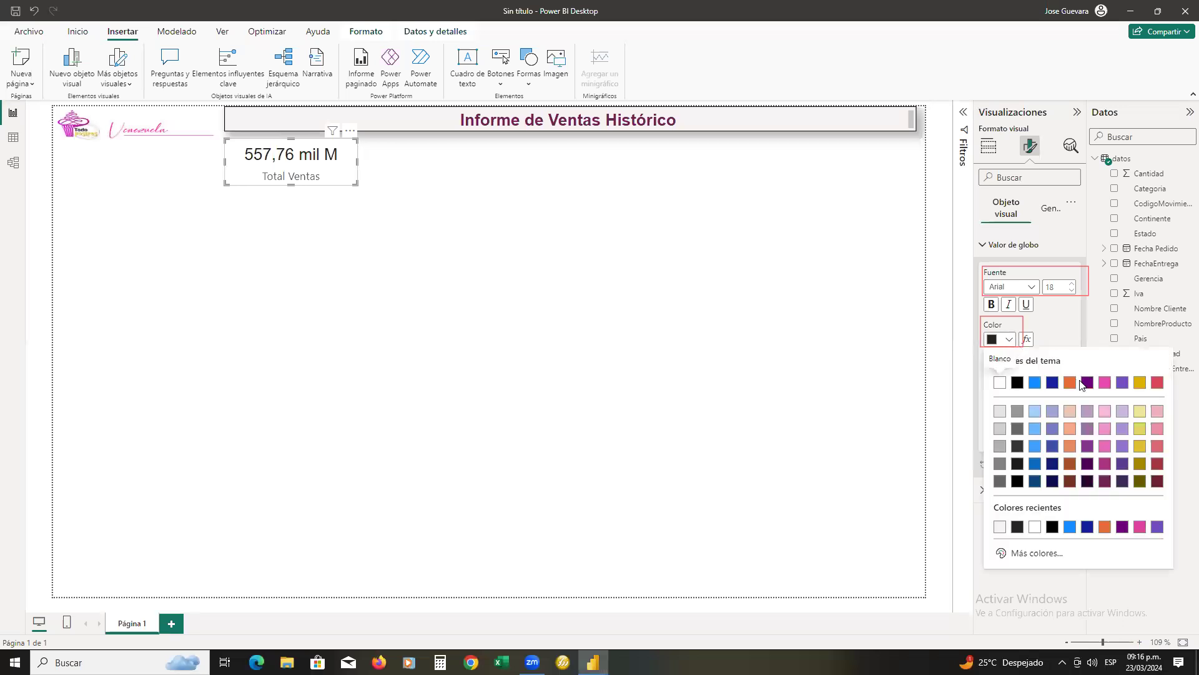
left_click(1088, 383)
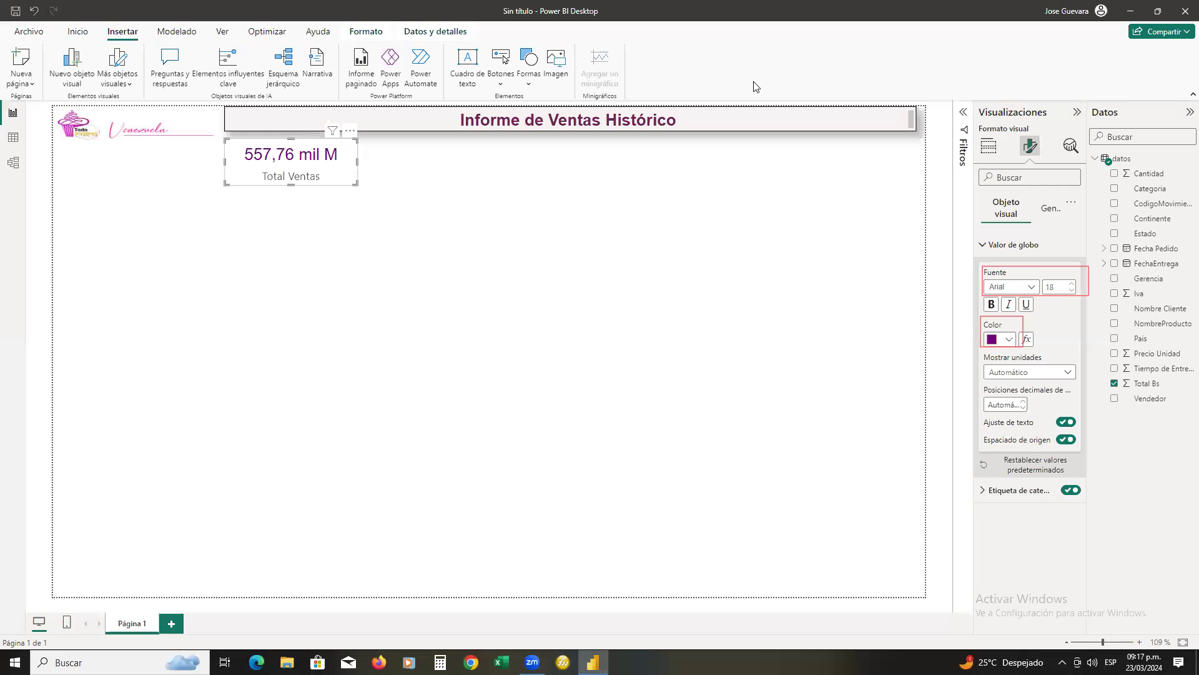
mouse_move(967, 348)
left_mouse_down()
mouse_move(358, 140)
mouse_move(352, 155)
left_mouse_up()
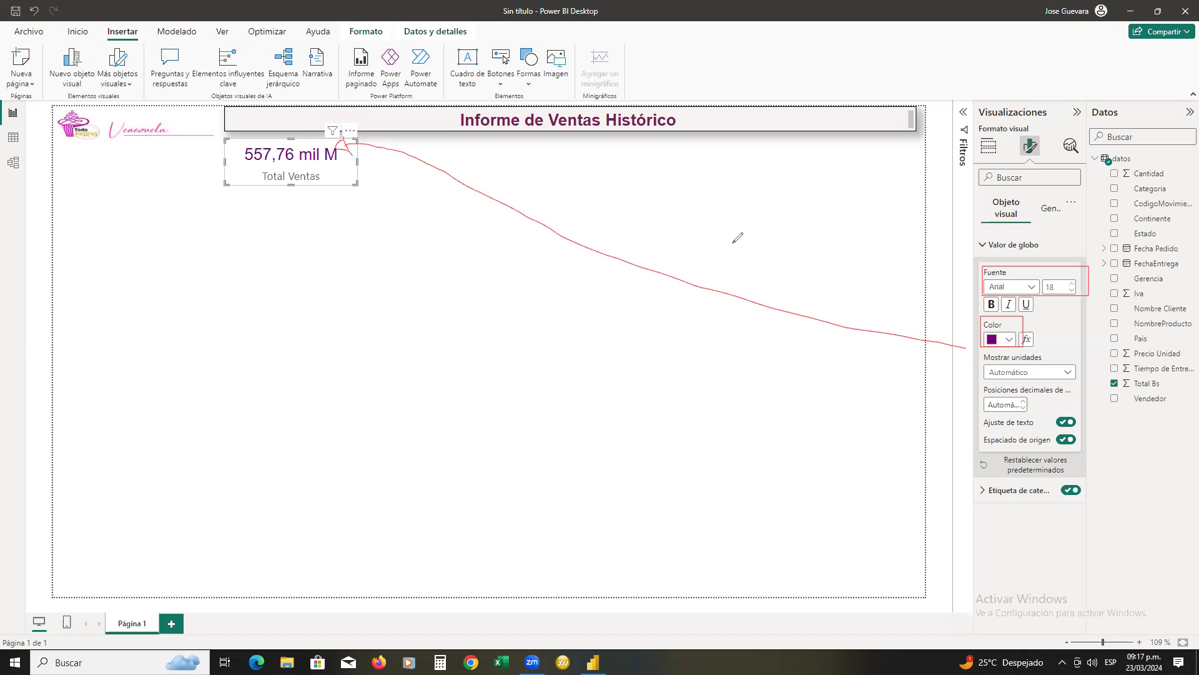
Set the display units of the card's callout value to Millones
mouse_move(1073, 351)
left_mouse_down()
mouse_move(1009, 347)
mouse_move(973, 371)
mouse_move(1068, 391)
mouse_move(1072, 352)
left_mouse_up()
left_click(1068, 372)
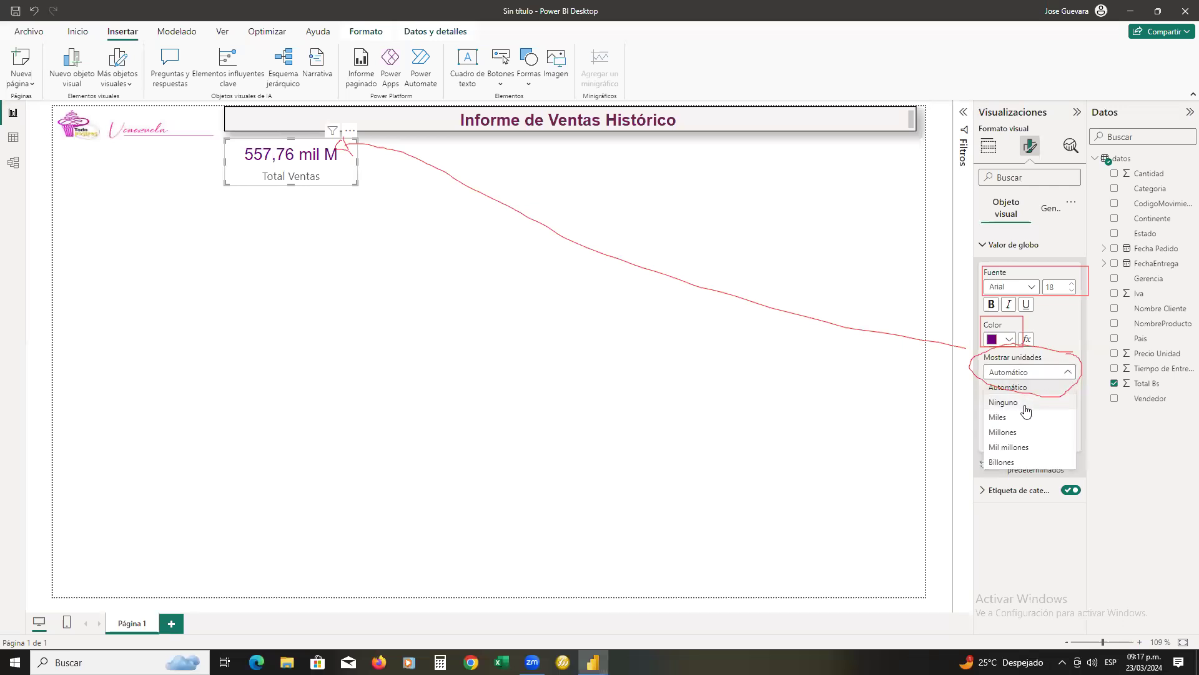
left_click(1002, 431)
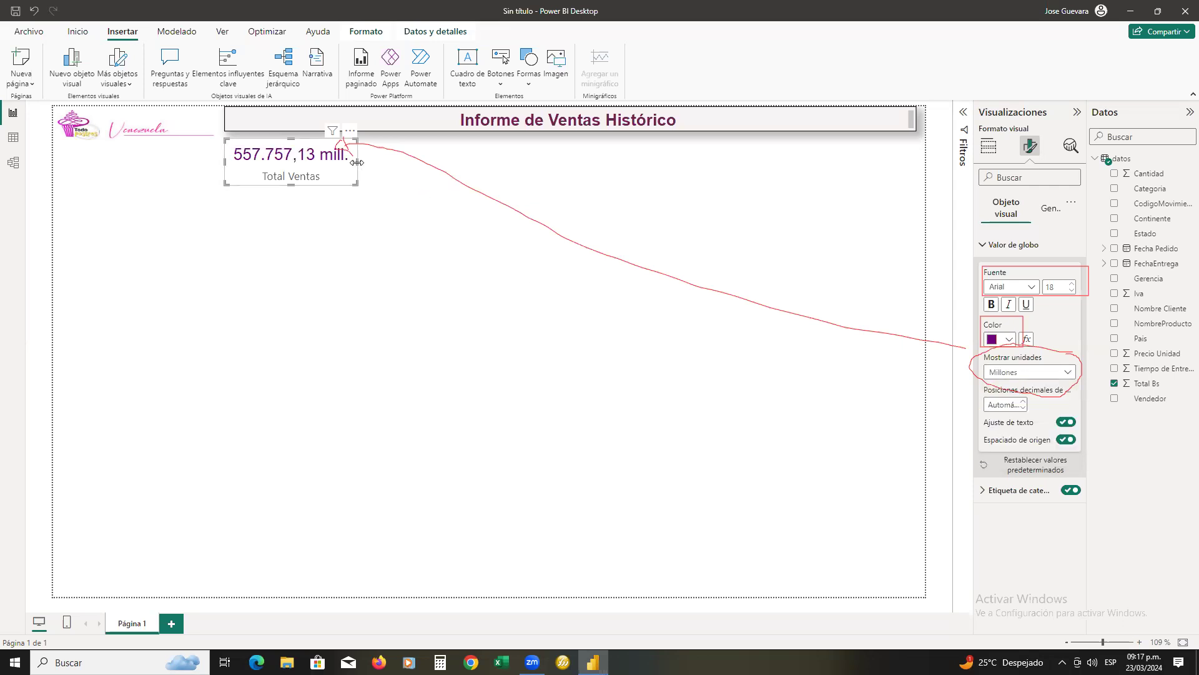
left_click_drag(358, 162, 358, 169)
Try Miles as the callout value's display units and widen the card by about a third
left_click(1012, 373)
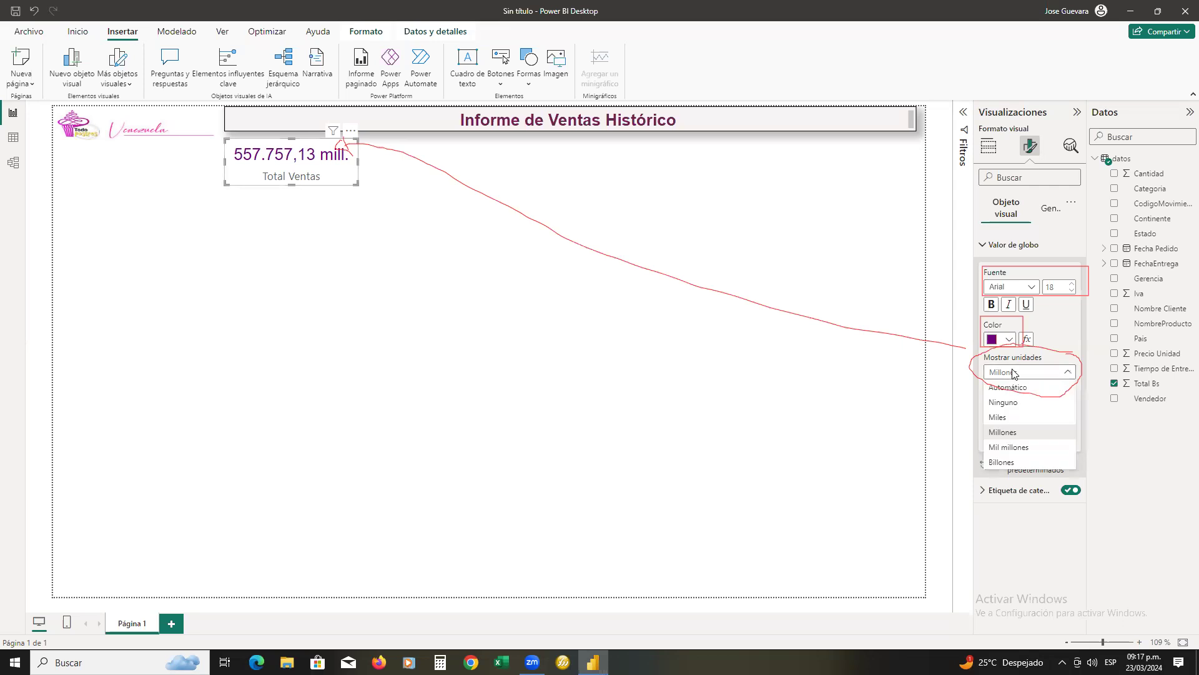
left_click(1011, 418)
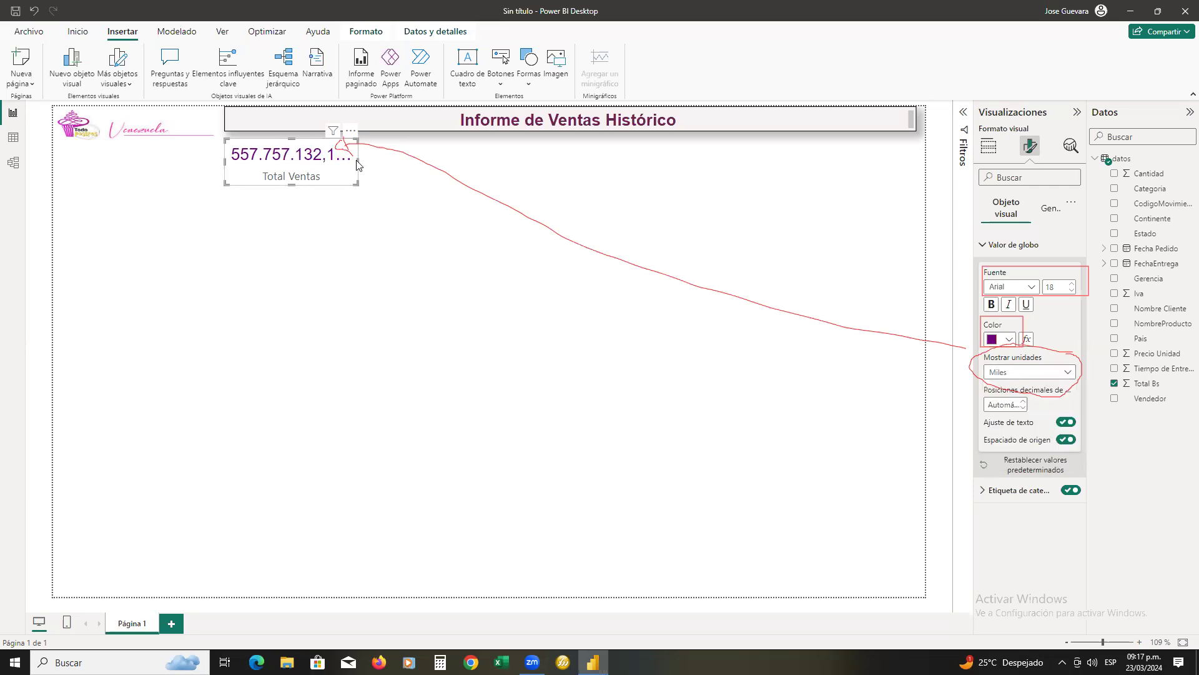
left_click_drag(359, 161, 401, 171)
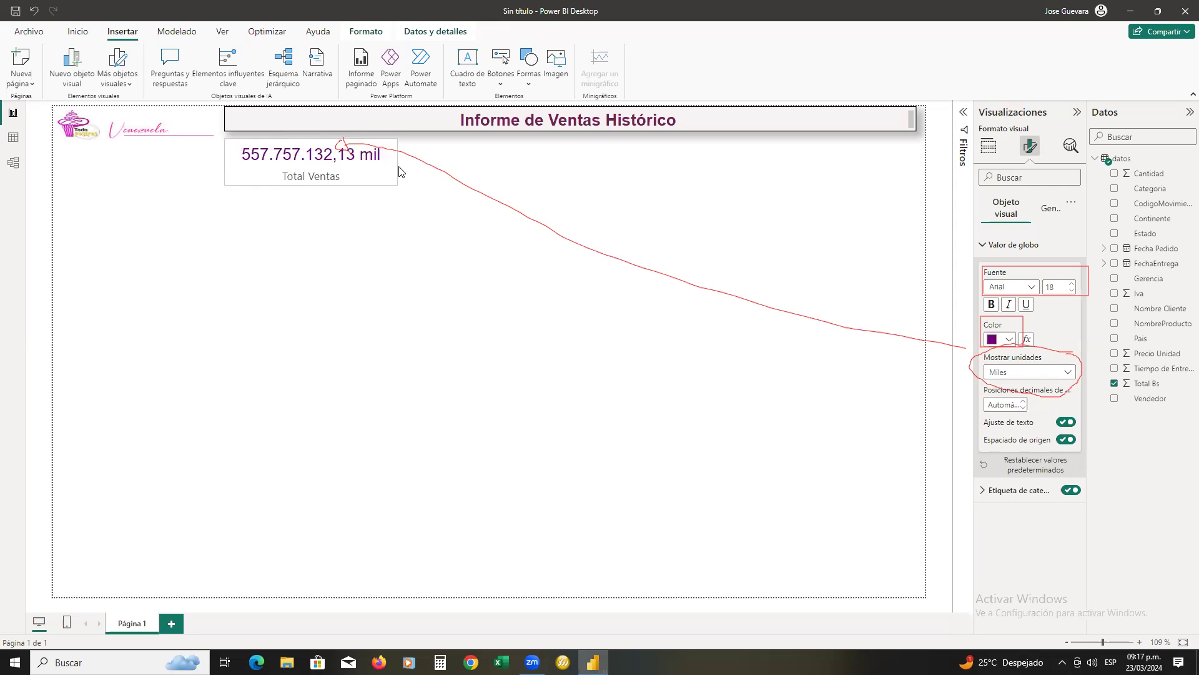
Try the display units Automático and Ninguno on the card's callout value
left_click(1005, 374)
left_click(1011, 389)
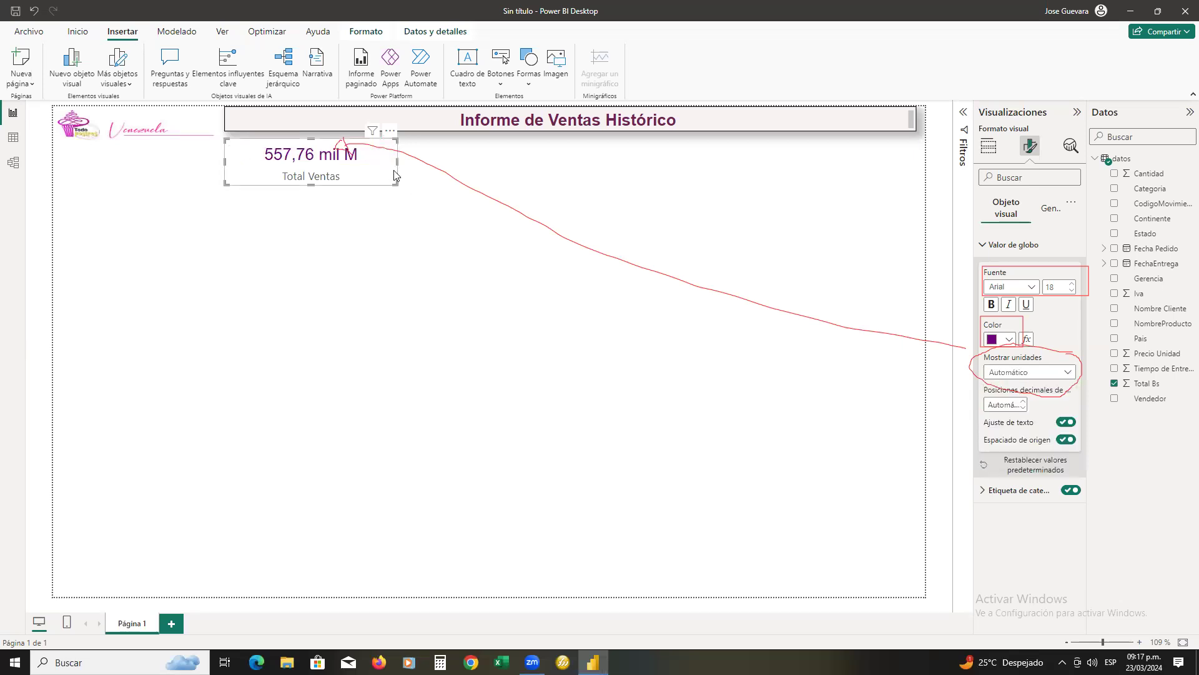
left_click(1015, 374)
left_click(1012, 403)
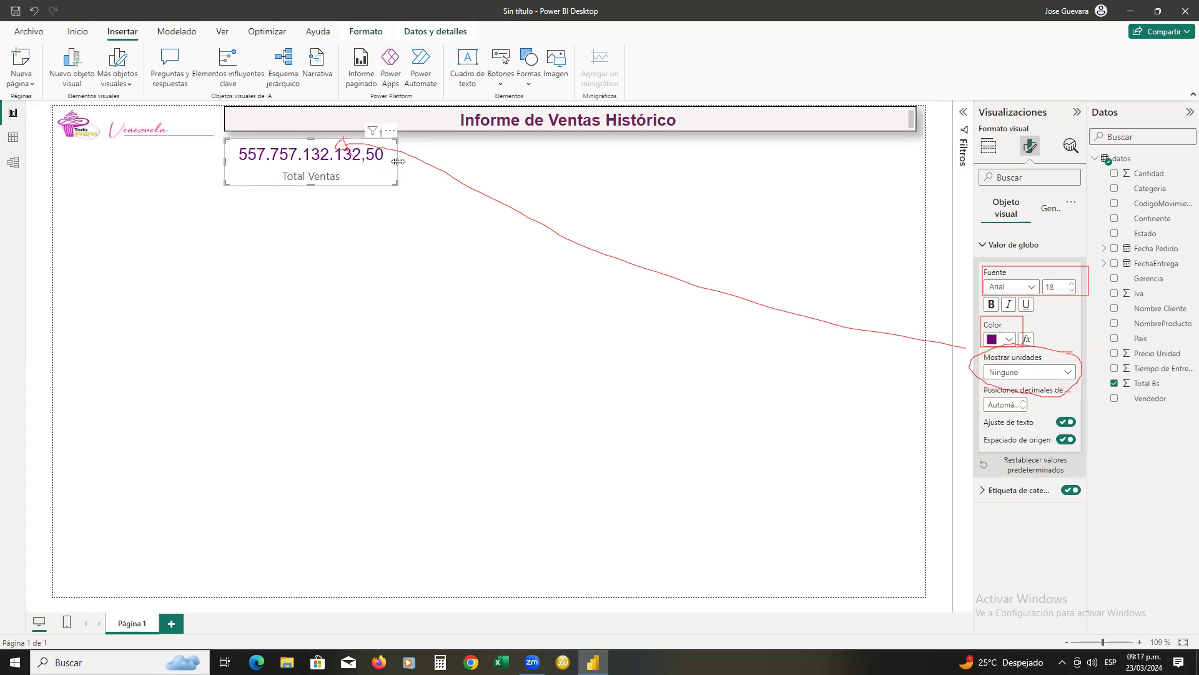
Narrow the Total Ventas card slightly and set its callout value's display units back to Millones
left_click_drag(394, 172, 394, 166)
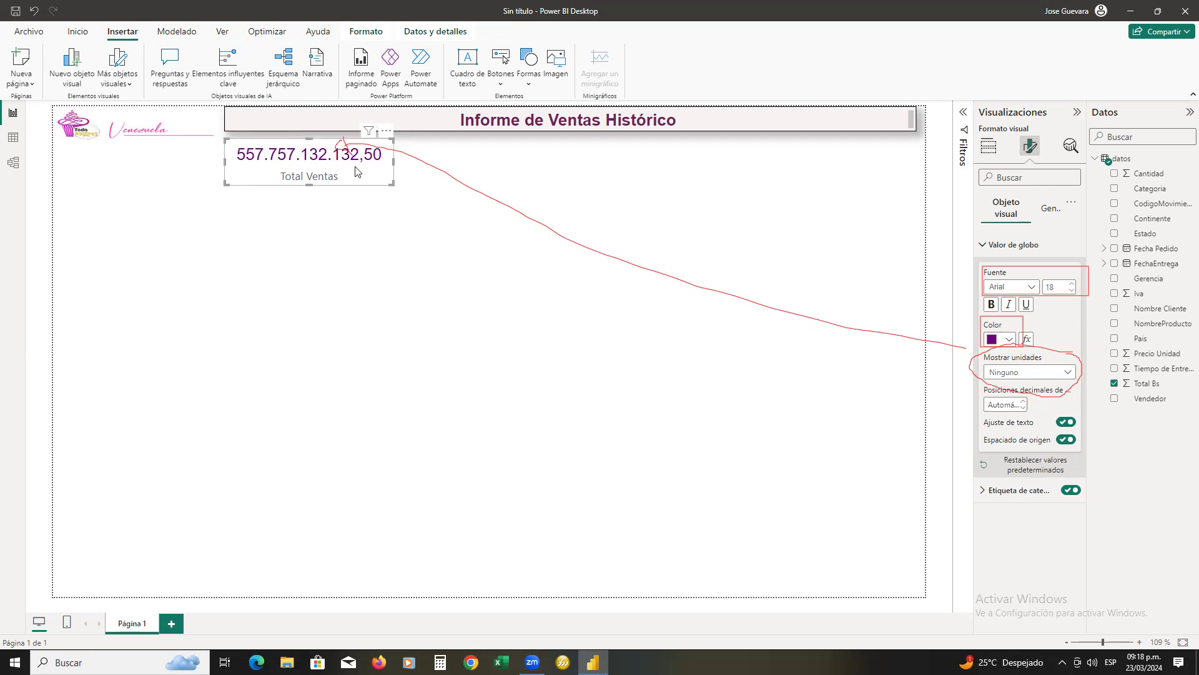
left_click(1027, 373)
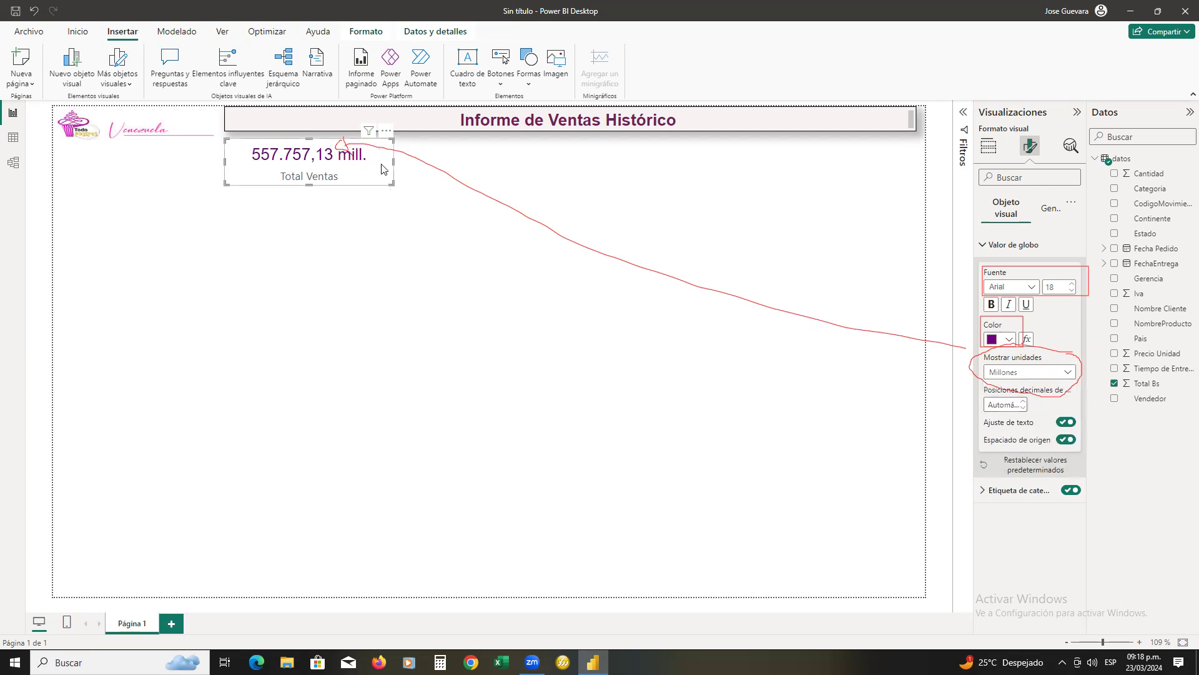
Narrow the Total Ventas card by about a fifth and set its callout value's font size to 15
left_click_drag(394, 165, 364, 172)
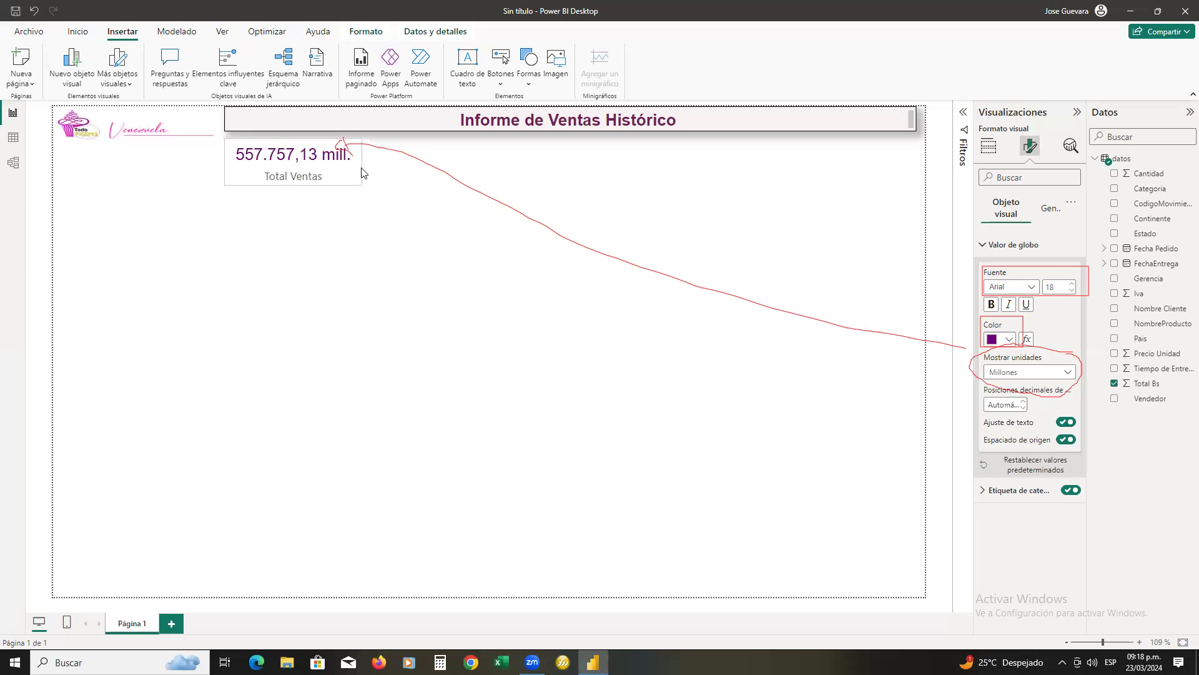
left_click(310, 158)
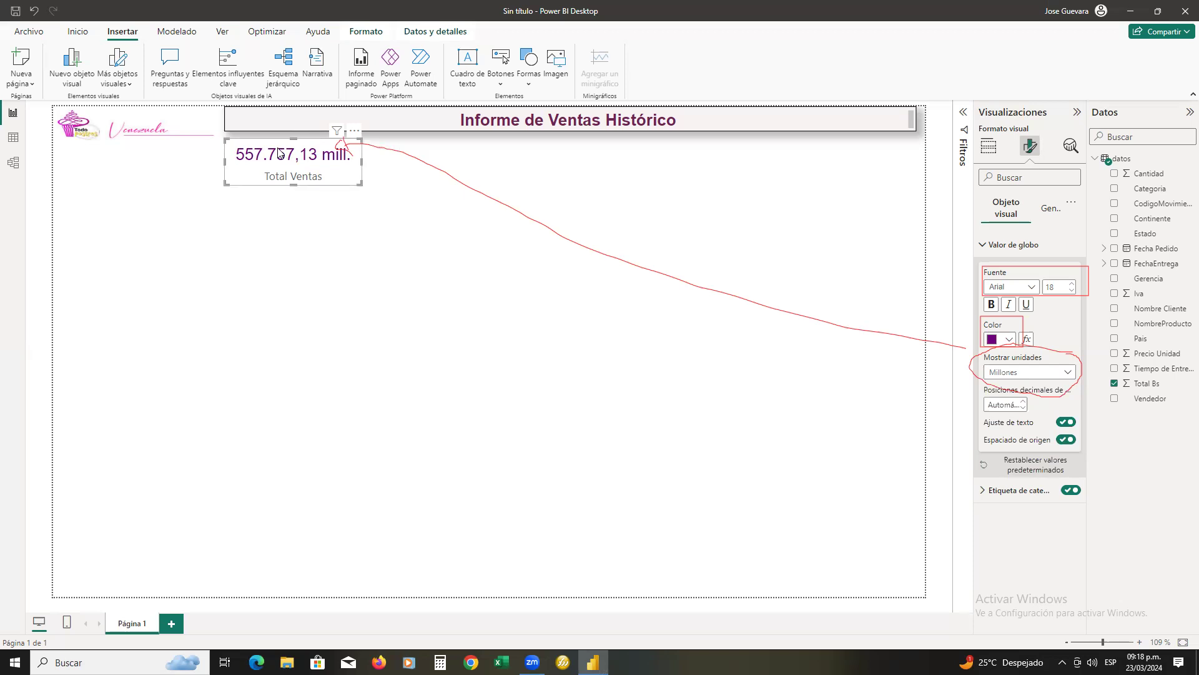
left_click(1073, 290)
left_click(1073, 290)
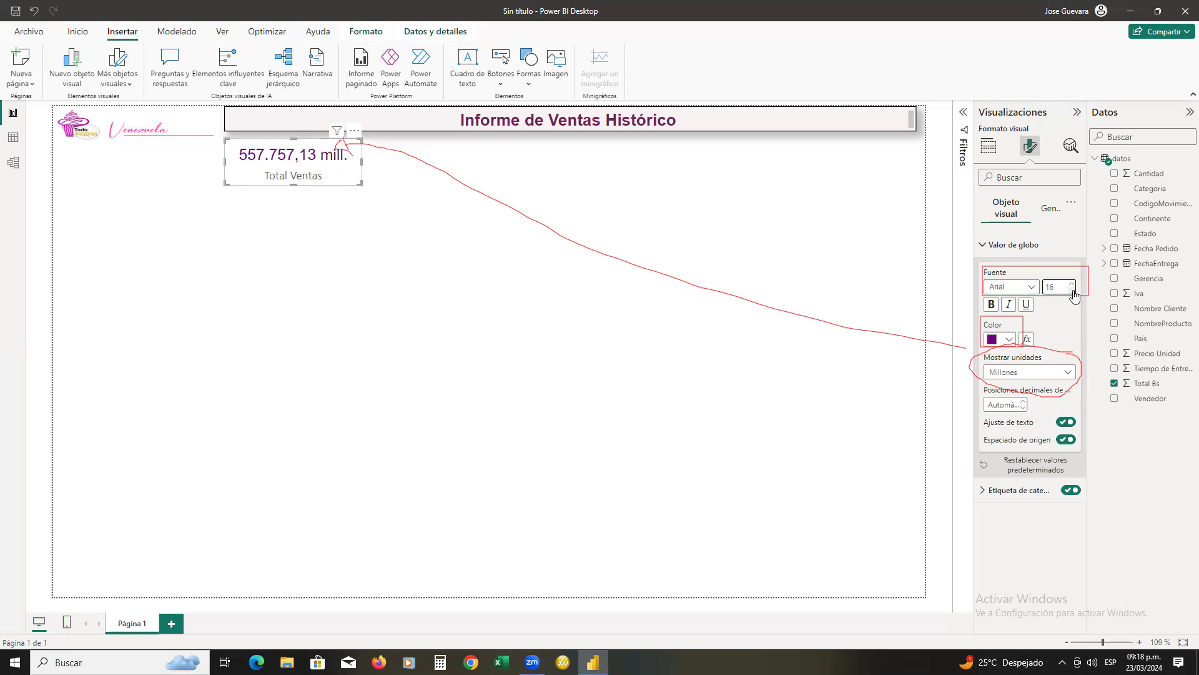
left_click(1073, 291)
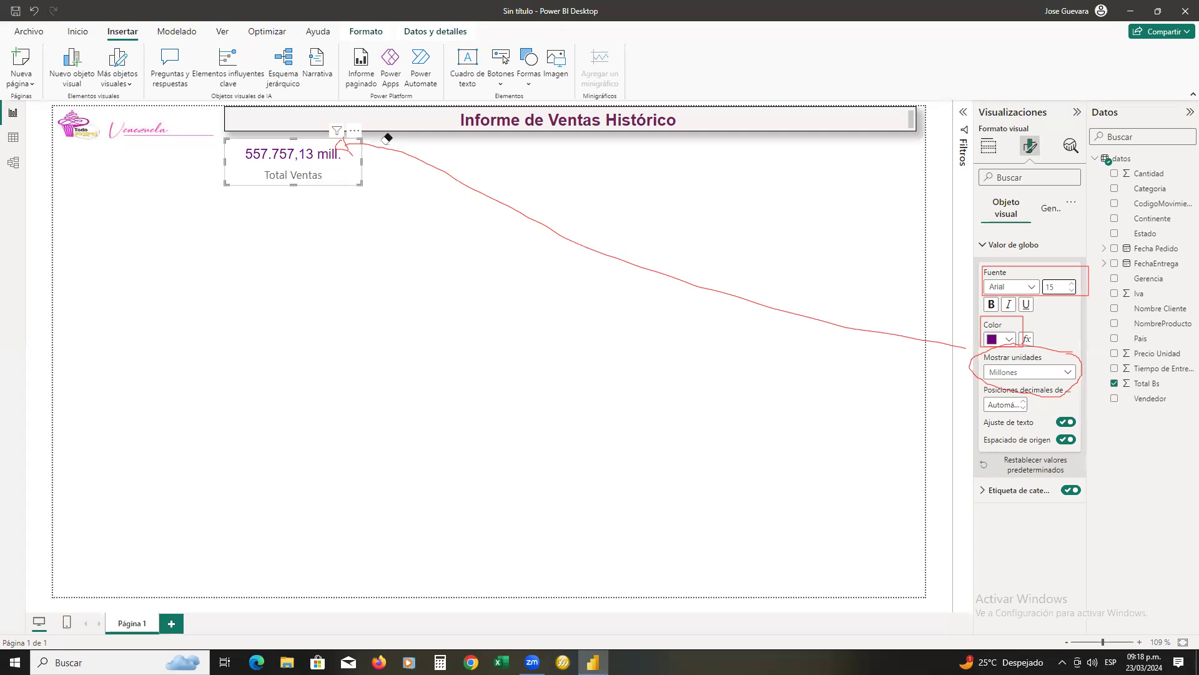
left_click_drag(362, 145, 343, 147)
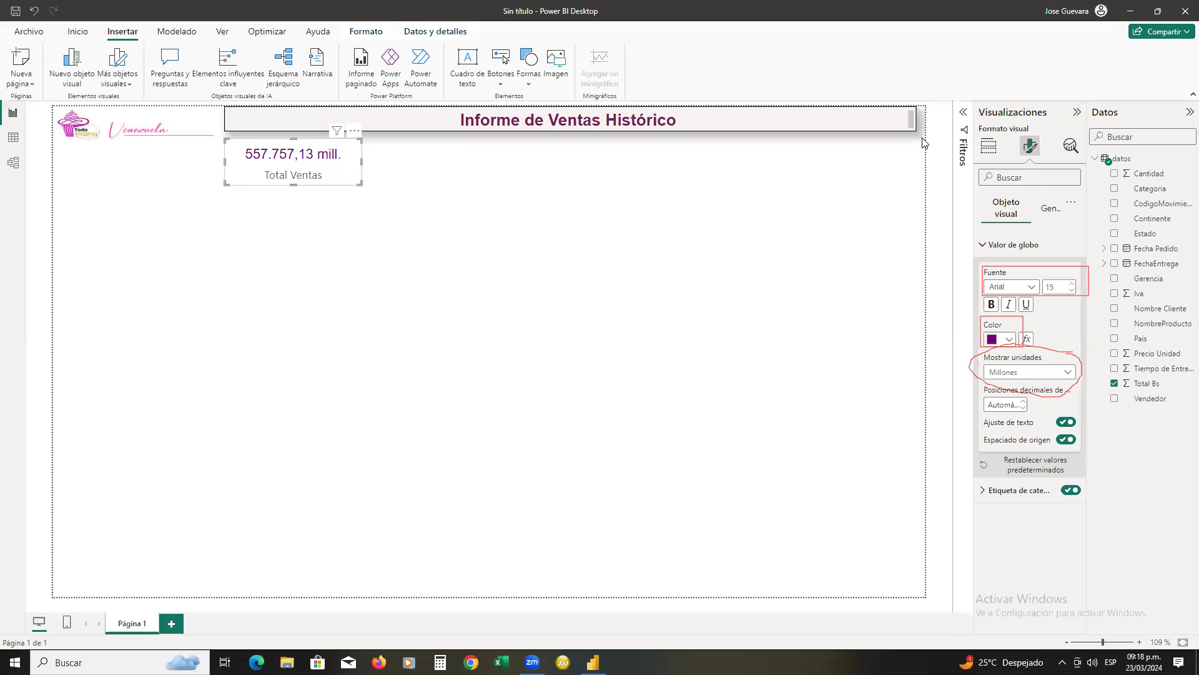
left_click(1069, 359)
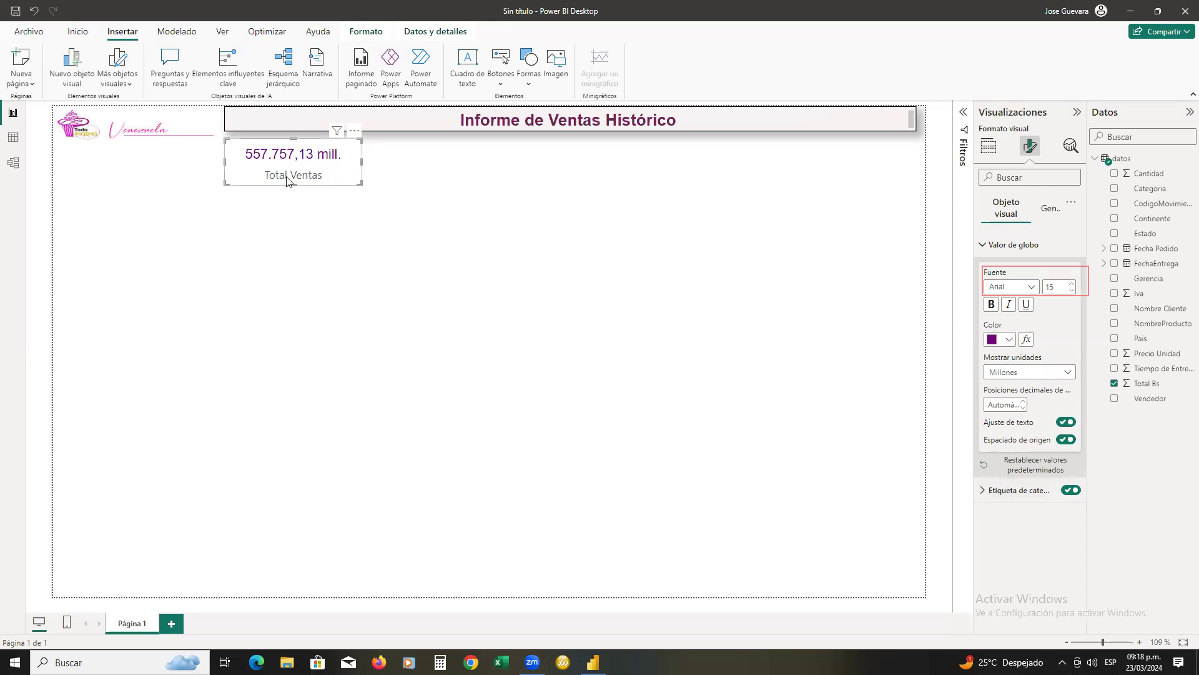
Set the card's category label to bold Arial and reduce the card's height slightly
left_click(981, 491)
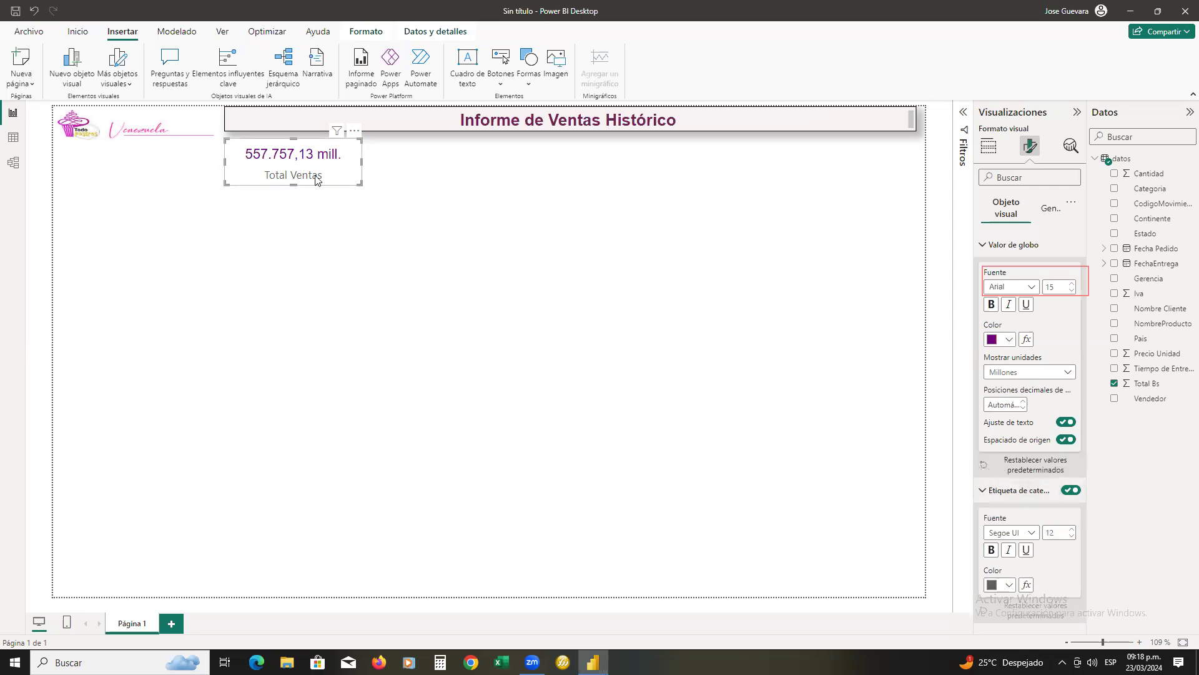
left_click(1033, 535)
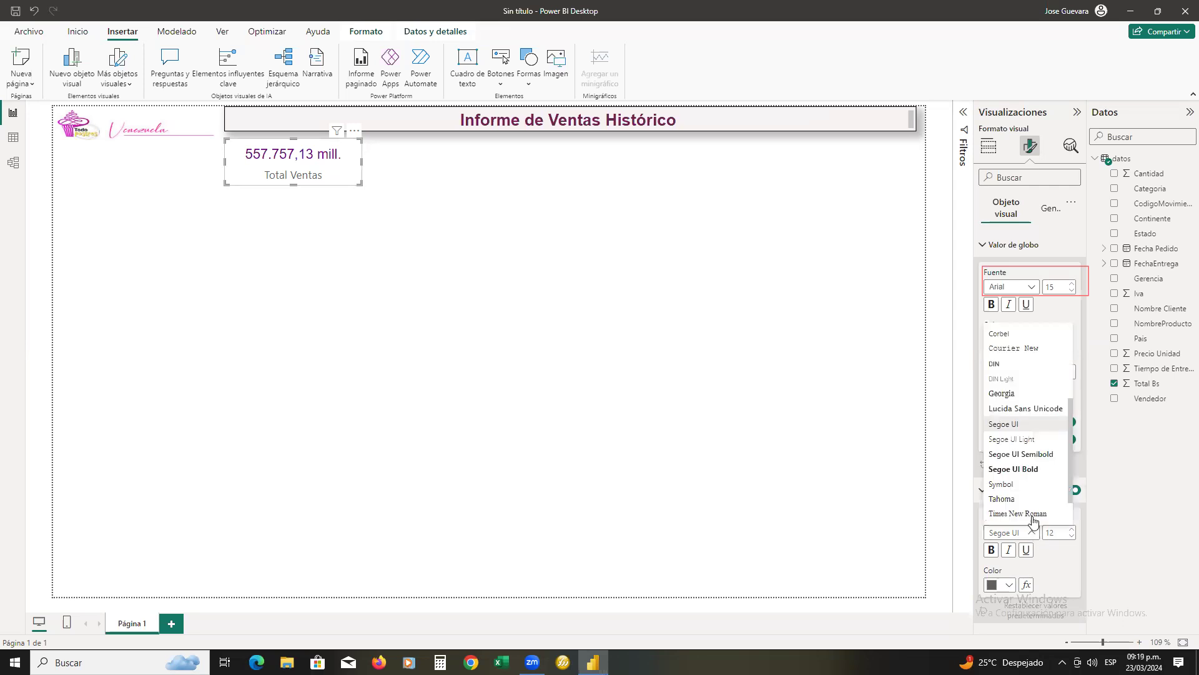
scroll(1015, 458, "up", 4)
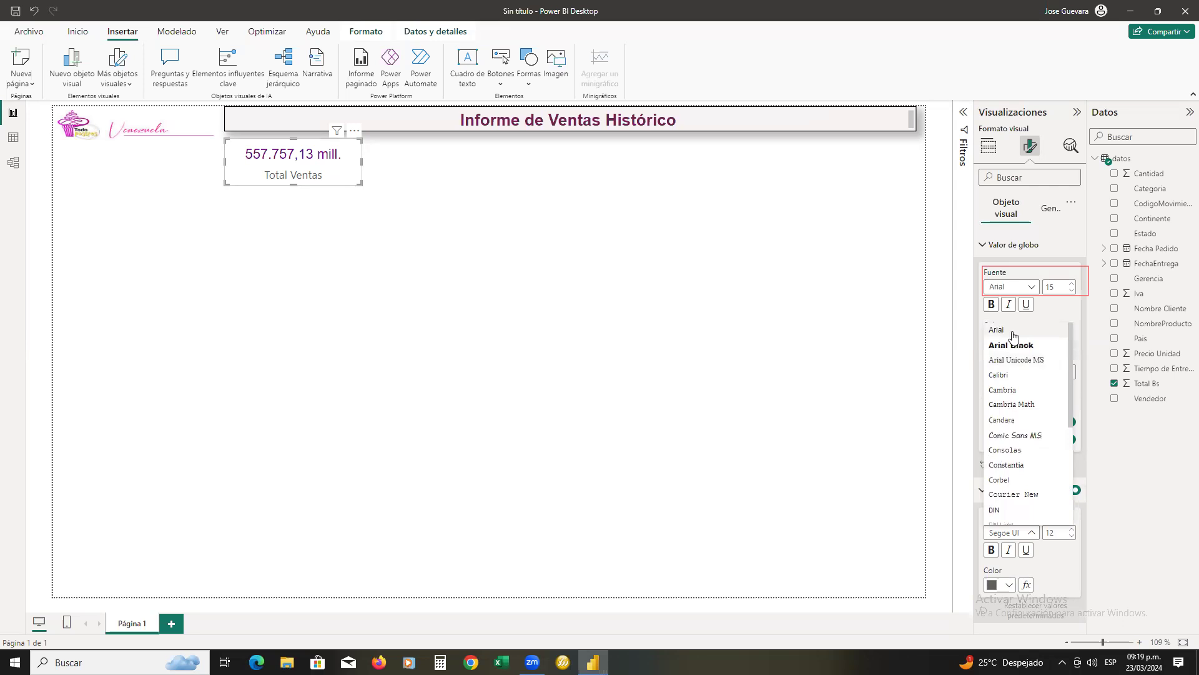
left_click(1014, 336)
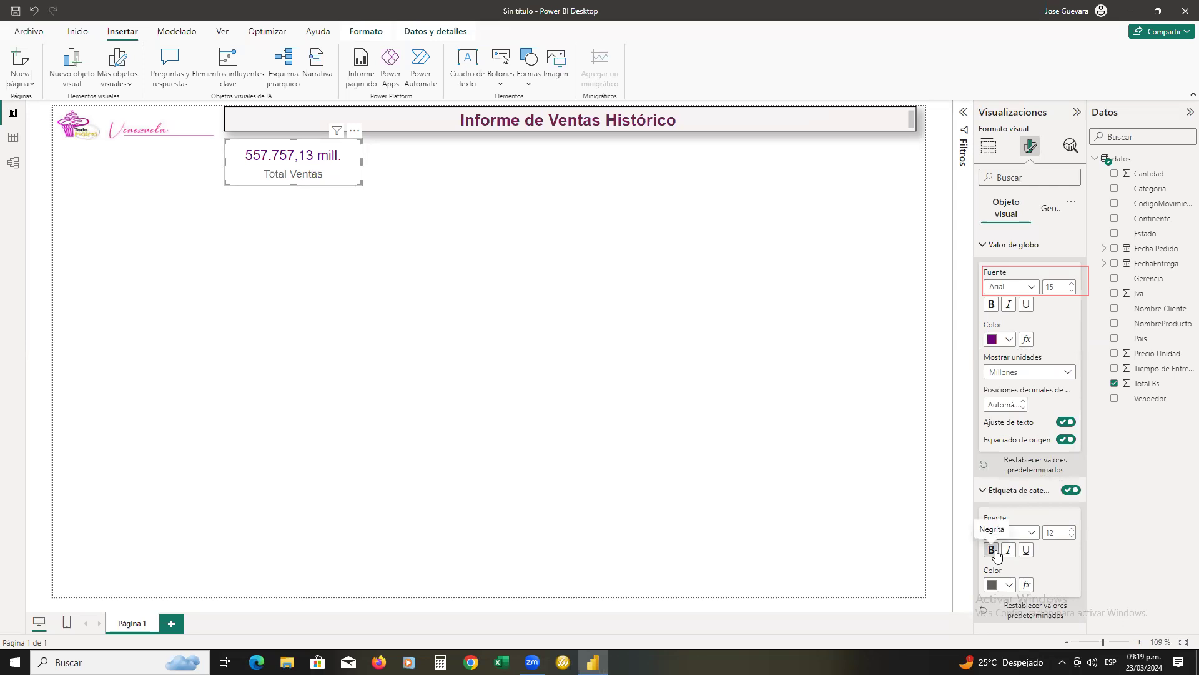
left_click(996, 553)
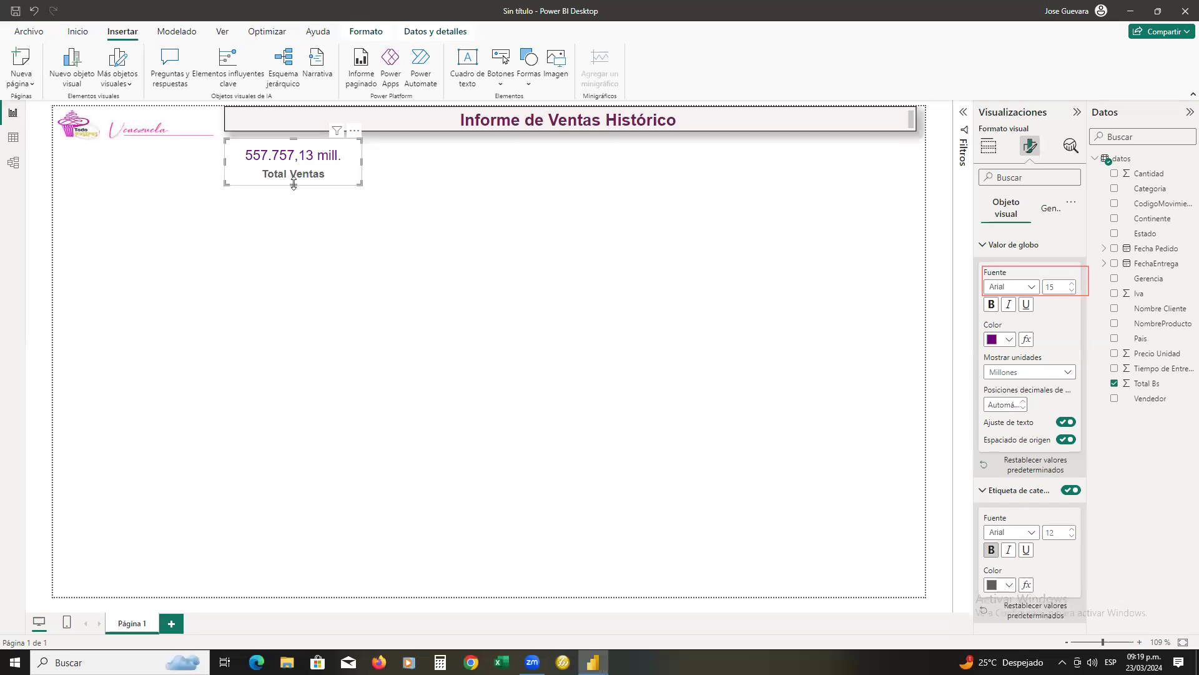
left_click_drag(293, 181, 294, 176)
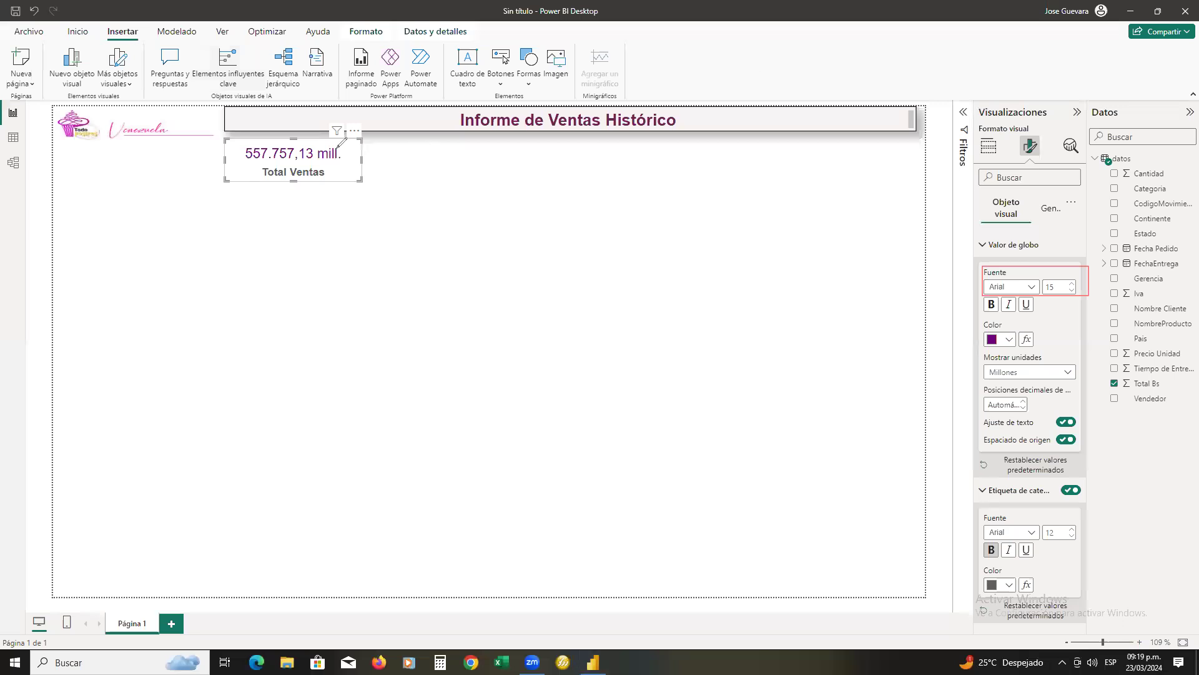
mouse_move(339, 155)
left_mouse_down()
mouse_move(618, 97)
mouse_move(891, 98)
mouse_move(947, 109)
mouse_move(1029, 190)
left_mouse_up()
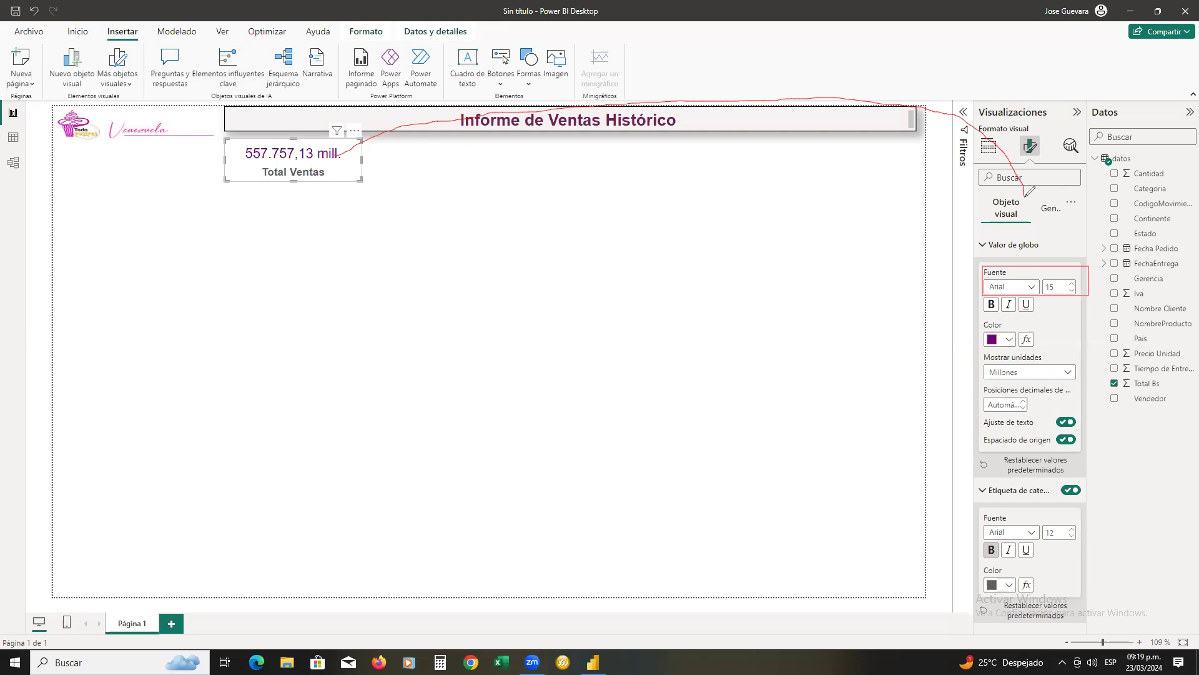
mouse_move(1044, 132)
left_mouse_down()
mouse_move(1017, 149)
mouse_move(1047, 163)
mouse_move(1052, 128)
left_mouse_up()
mouse_move(1031, 193)
left_mouse_down()
mouse_move(996, 190)
mouse_move(1000, 225)
mouse_move(1031, 203)
mouse_move(1024, 179)
mouse_move(1053, 178)
mouse_move(1087, 198)
mouse_move(1077, 216)
mouse_move(1070, 193)
left_mouse_up()
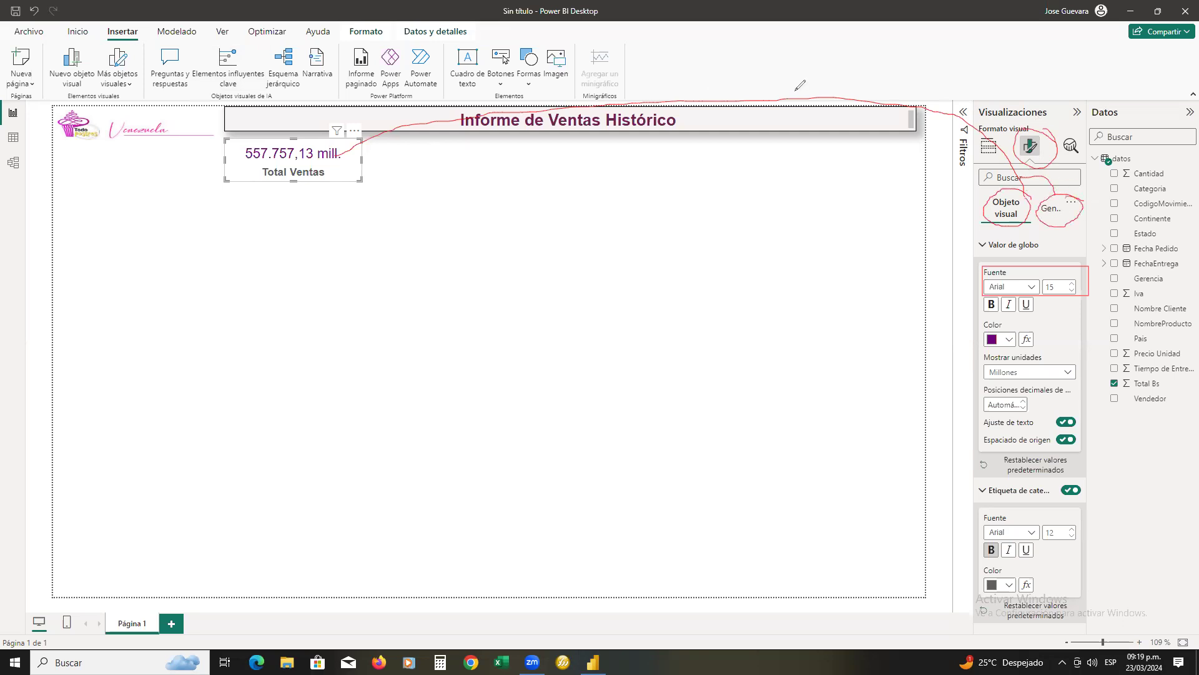
Turn on the visual border (Borde visual) in the Total Ventas card's general effects
left_click(1053, 212)
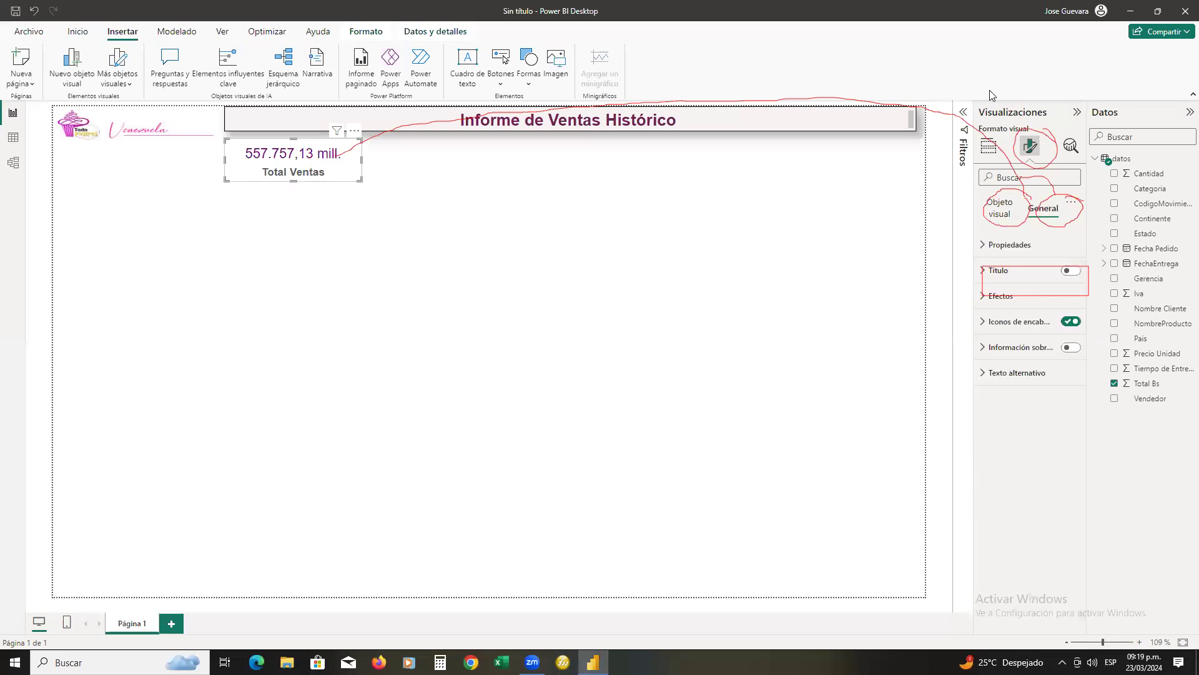
left_click(1033, 125)
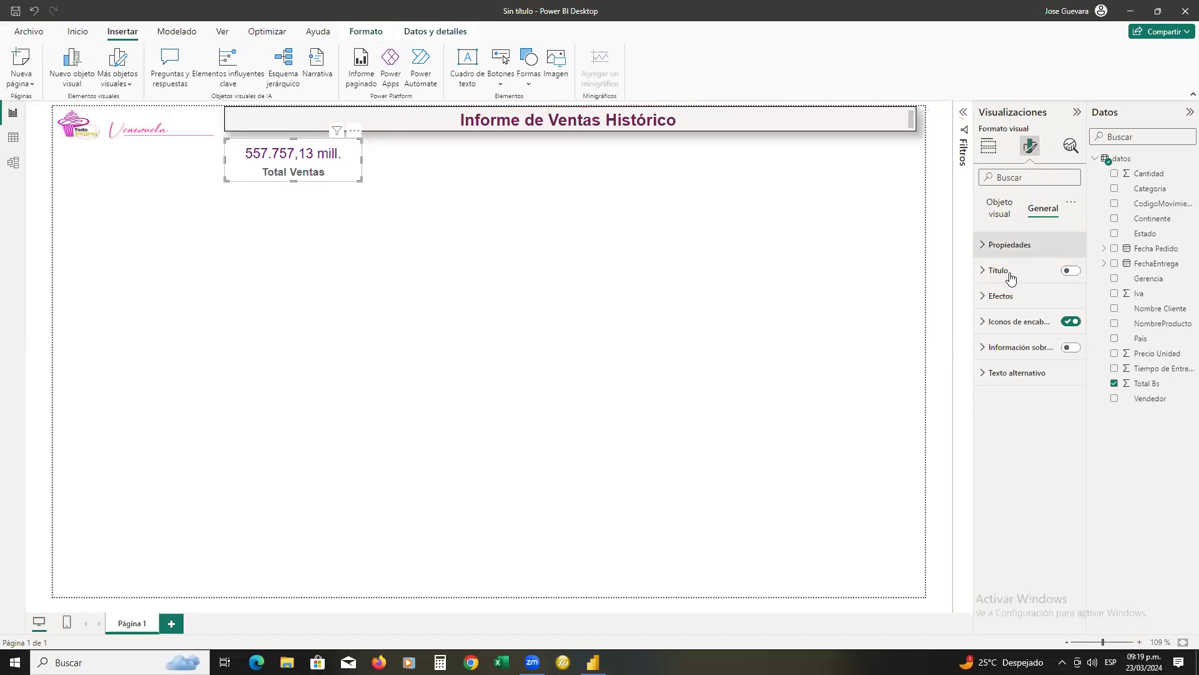
left_click(986, 298)
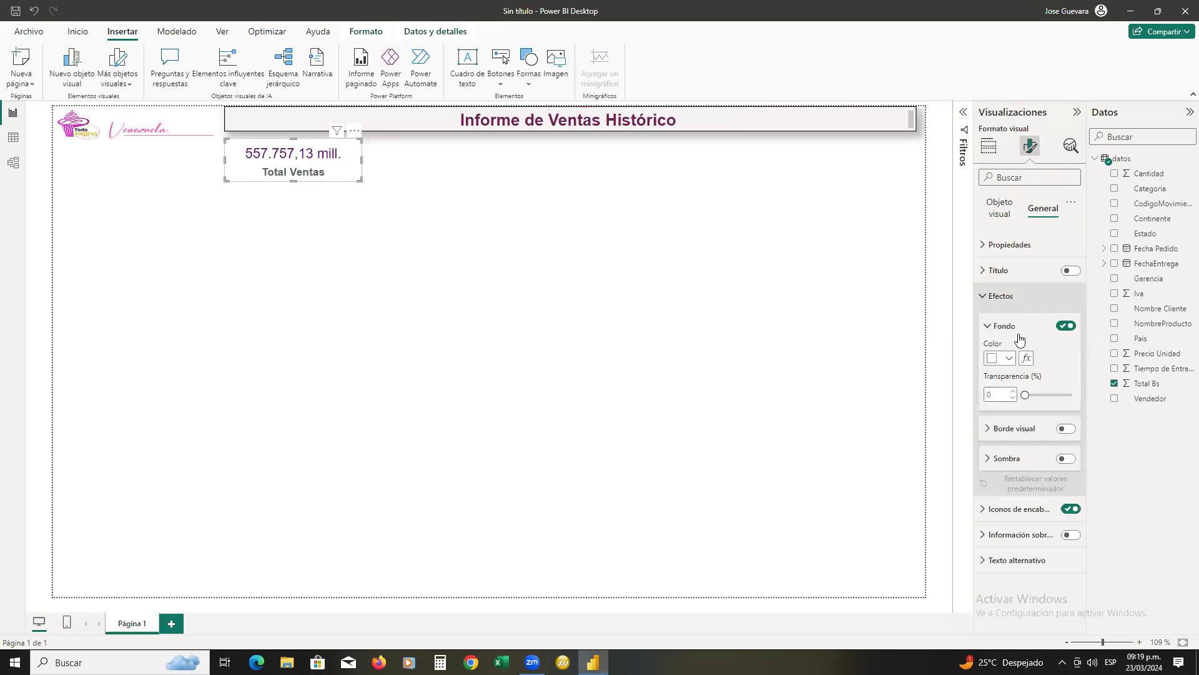
left_click(1068, 429)
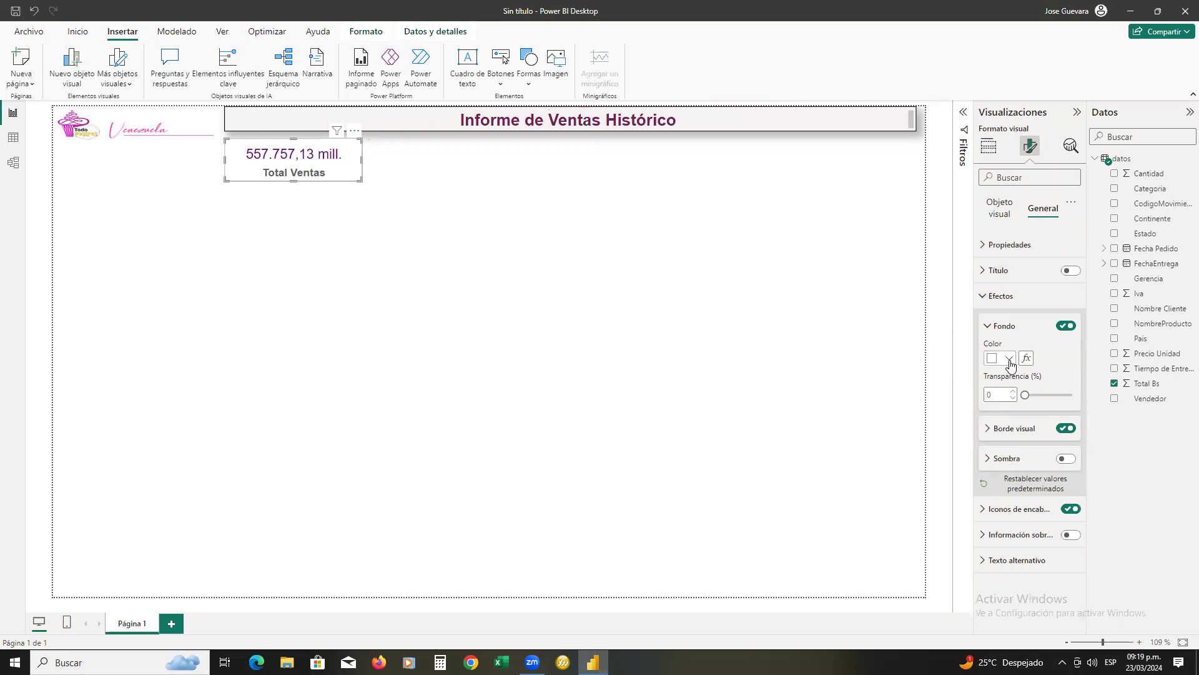
Set the card's background to the lightest blue theme tint with 65% transparency
left_click(1010, 360)
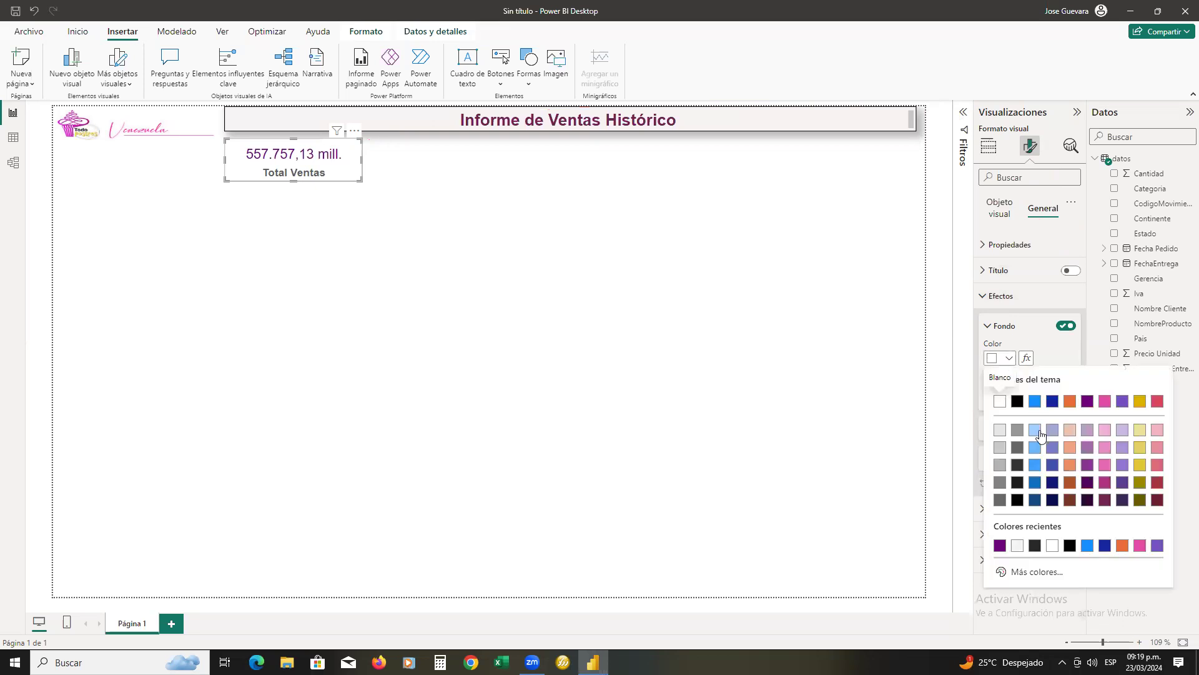
left_click(1035, 430)
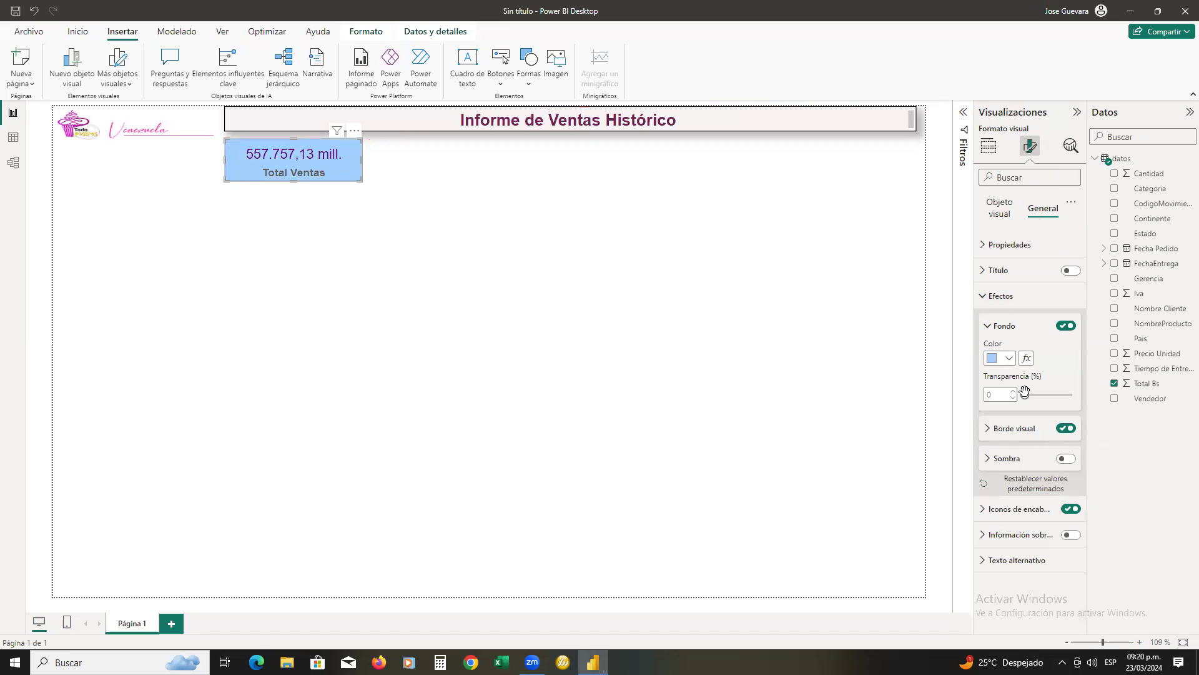
left_click_drag(1026, 396, 1054, 395)
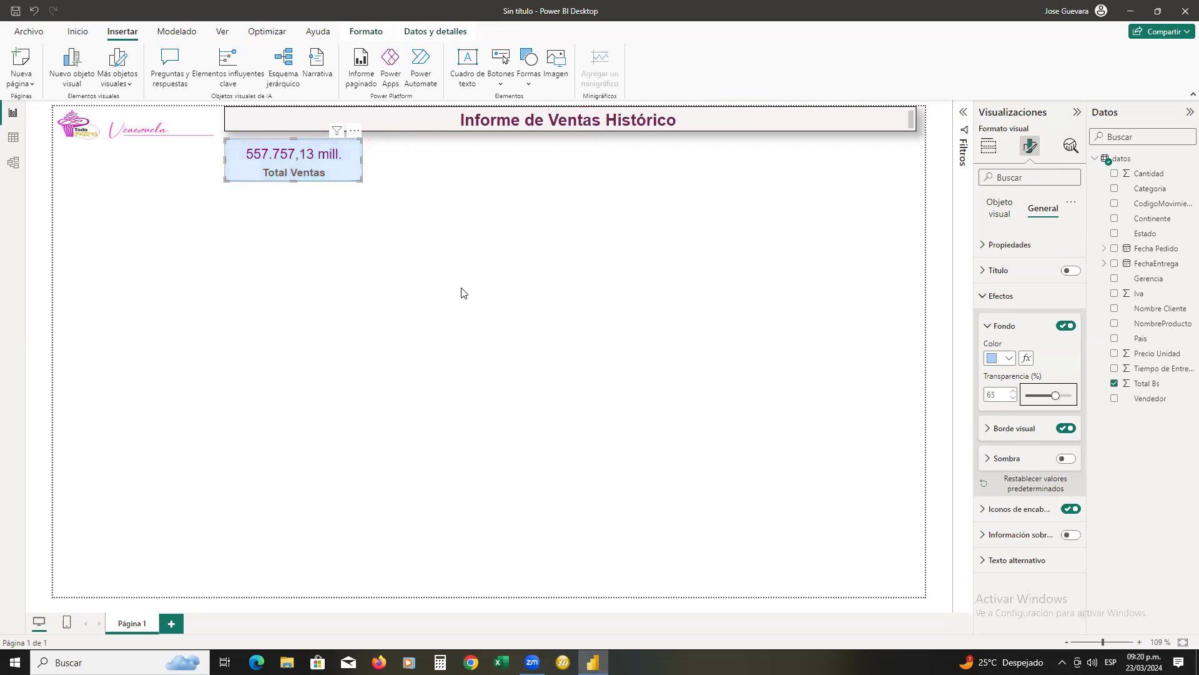
Shorten the Total Ventas card slightly from its lower edge so it fits its text more tightly
left_click(445, 237)
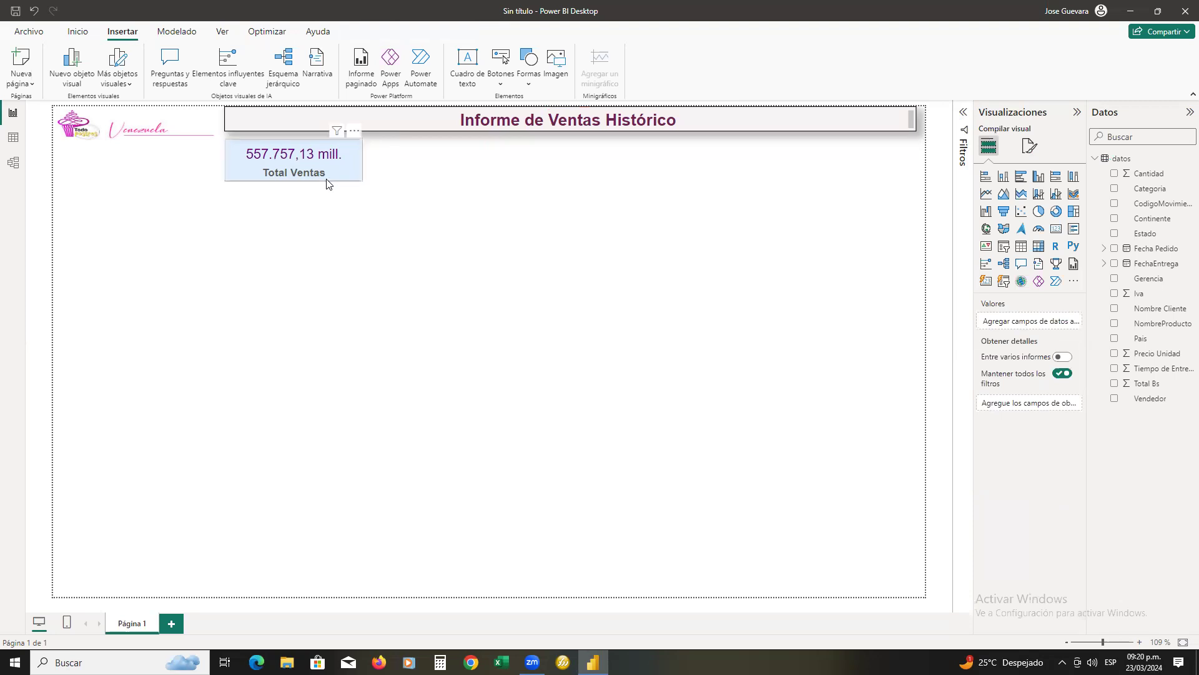
left_click(297, 181)
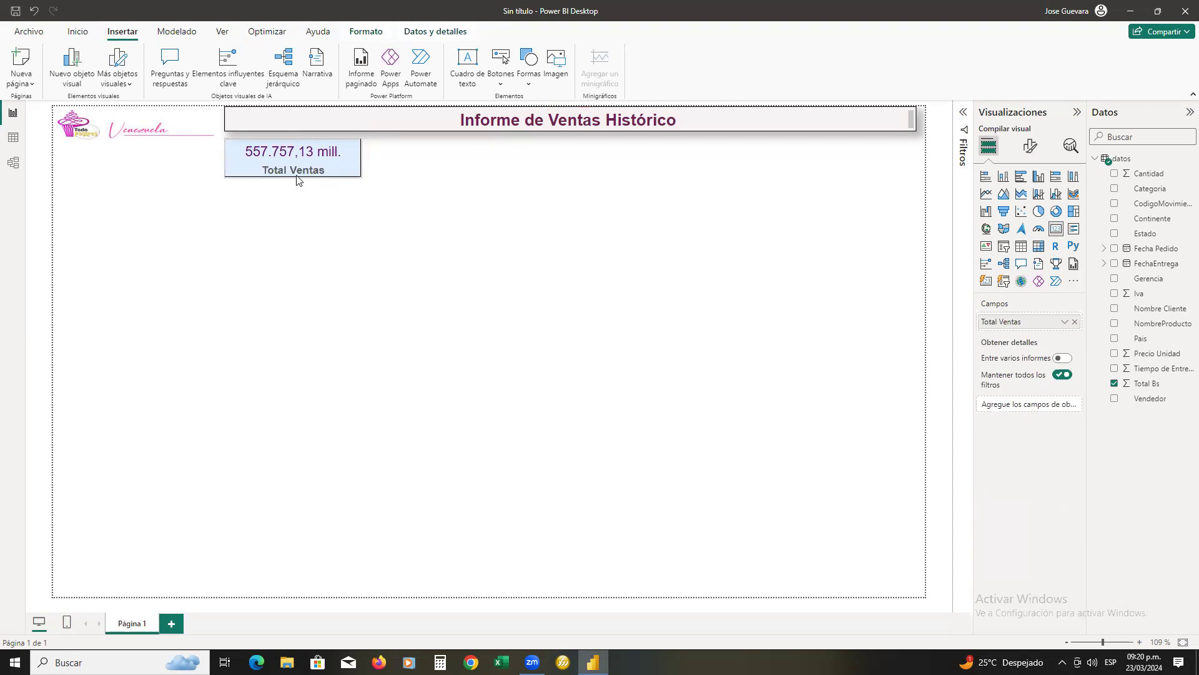
left_click_drag(297, 175, 296, 177)
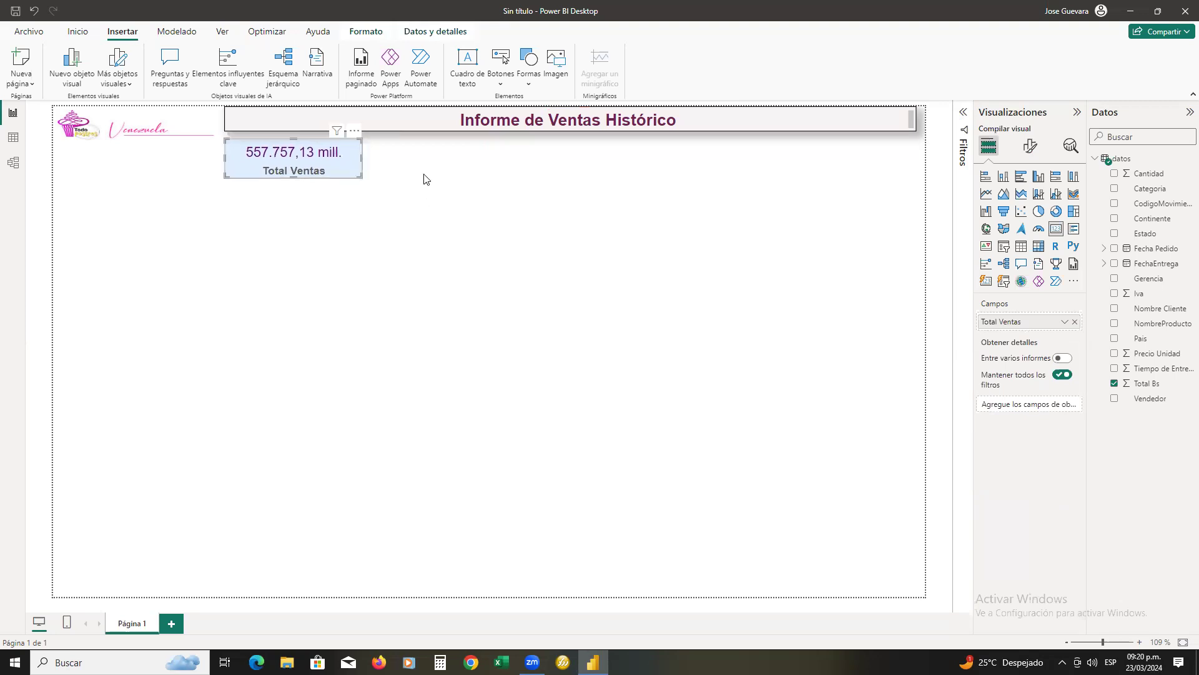